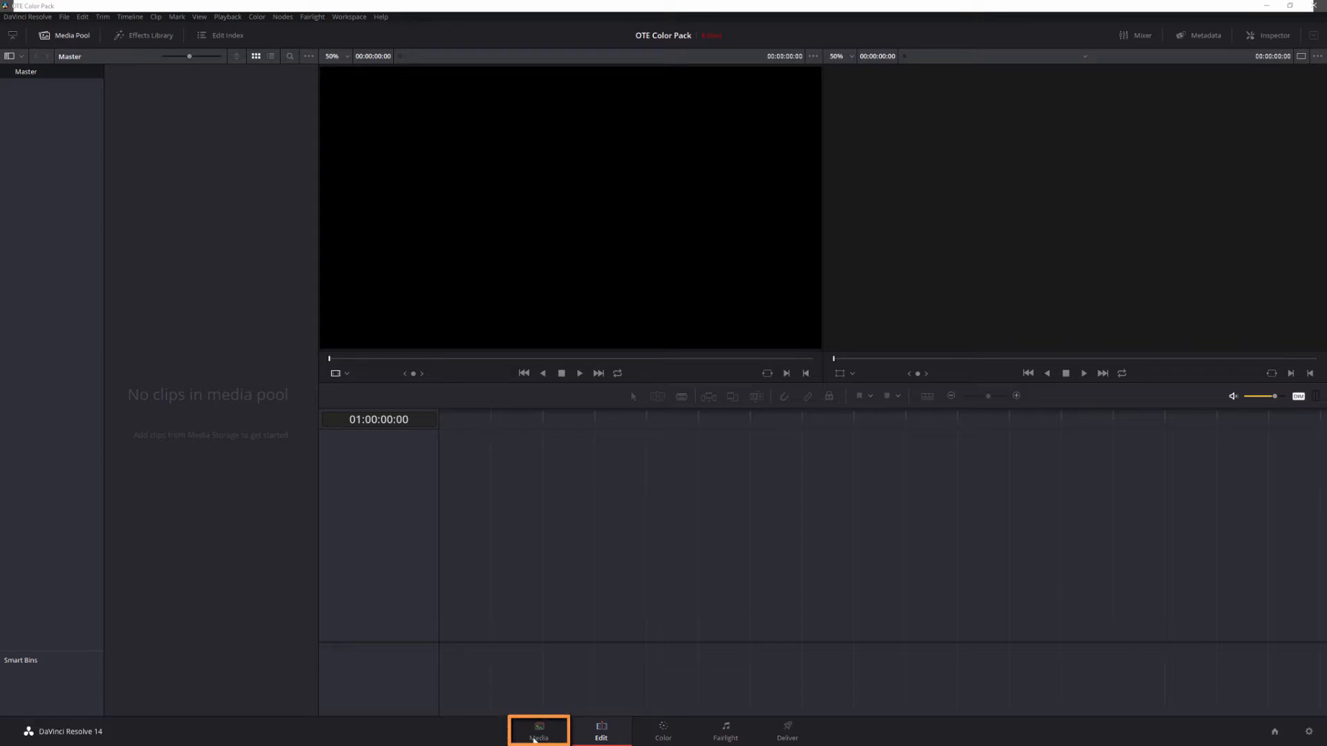
- Open the Media page and add the EditStock - OTE Color Pack desktop folder to the media storage favorites
{"action": "left_click", "coordinate": [537, 736]}
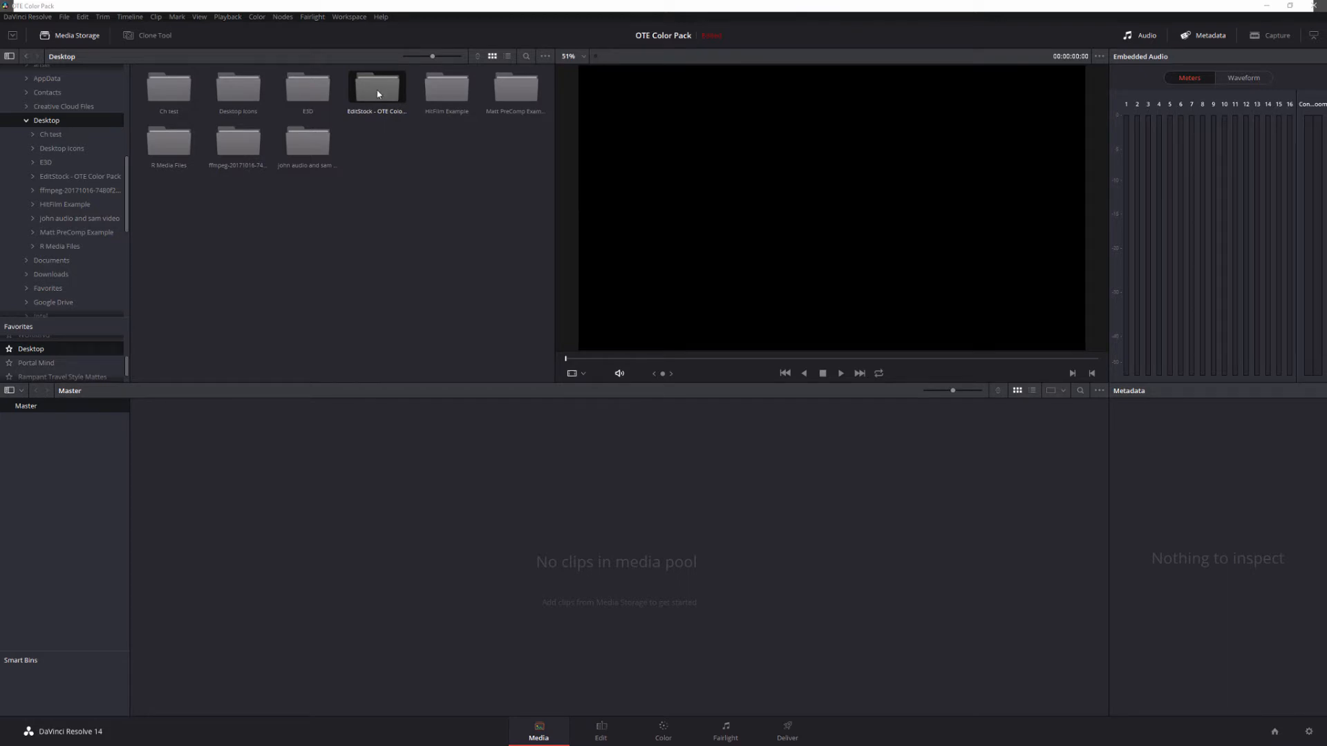
{"action": "left_click_drag", "start_coordinate": [65, 318], "coordinate": [68, 213]}
{"action": "left_click_drag", "start_coordinate": [364, 109], "coordinate": [52, 233]}
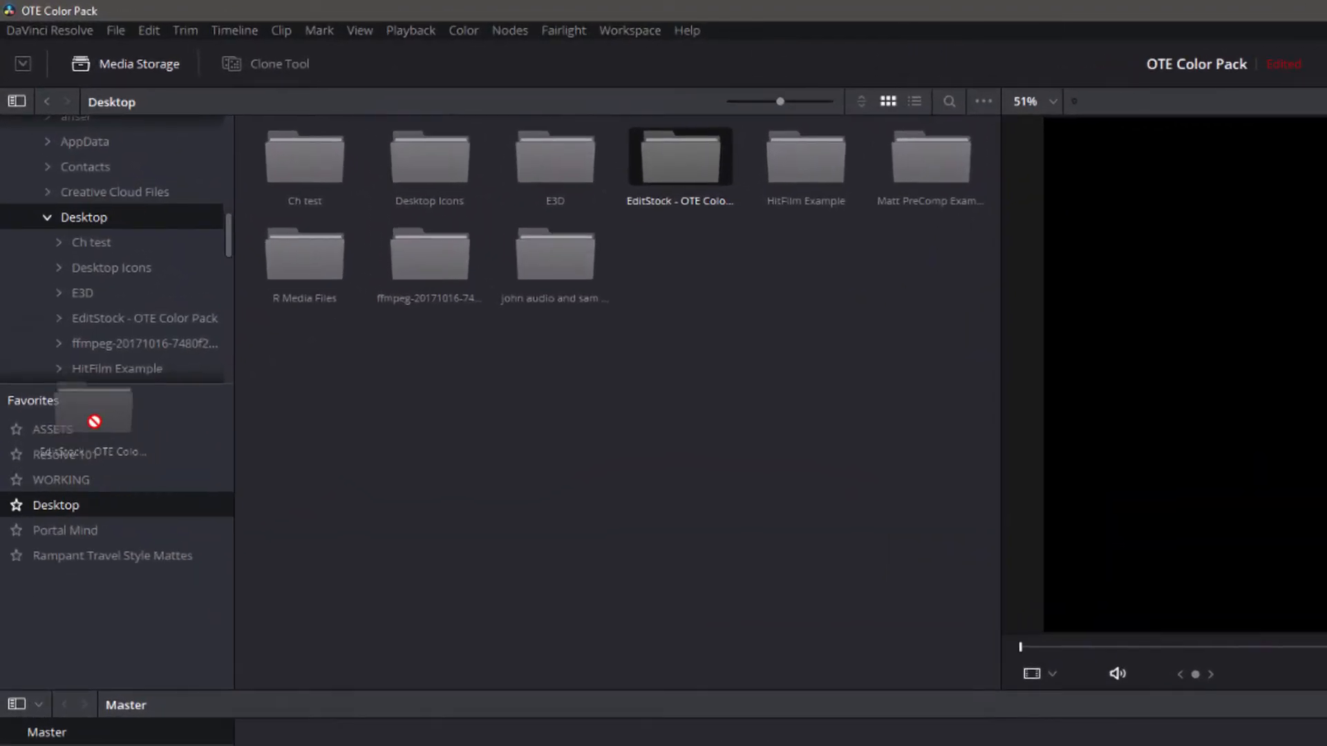
{"action": "left_click_drag", "start_coordinate": [95, 422], "coordinate": [82, 425]}
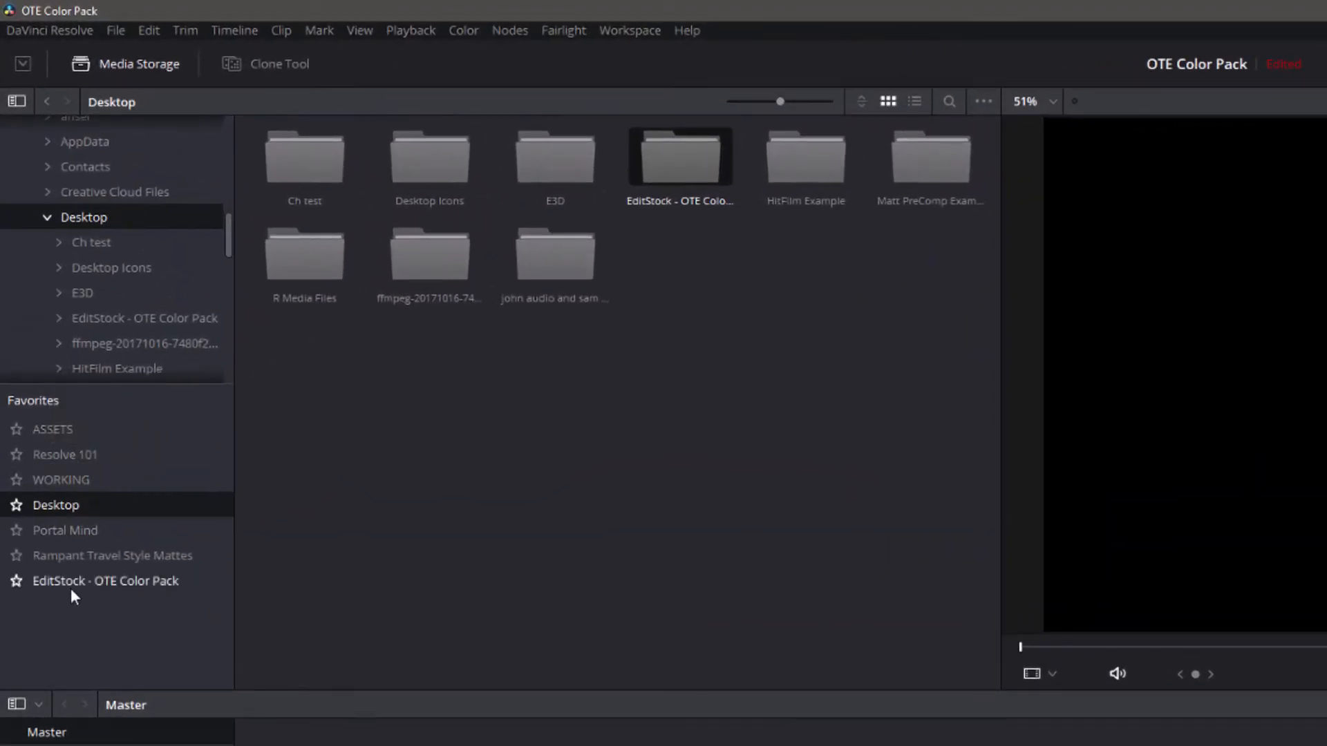
- Open the ProRes 422 4K Media folder inside the EditStock - OTE Color Pack favorite
{"action": "left_click_drag", "start_coordinate": [70, 587], "coordinate": [72, 423]}
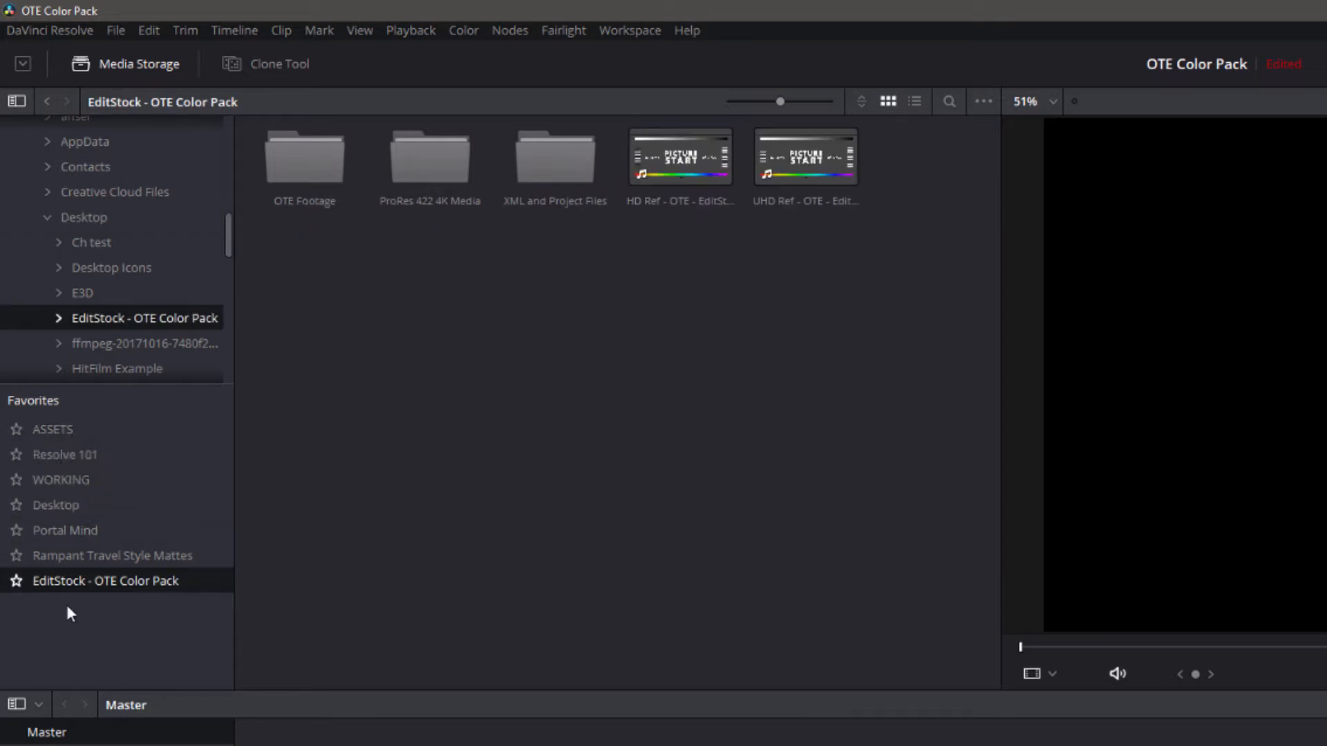
{"action": "left_click_drag", "start_coordinate": [68, 584], "coordinate": [80, 433]}
{"action": "double_click", "coordinate": [423, 170]}
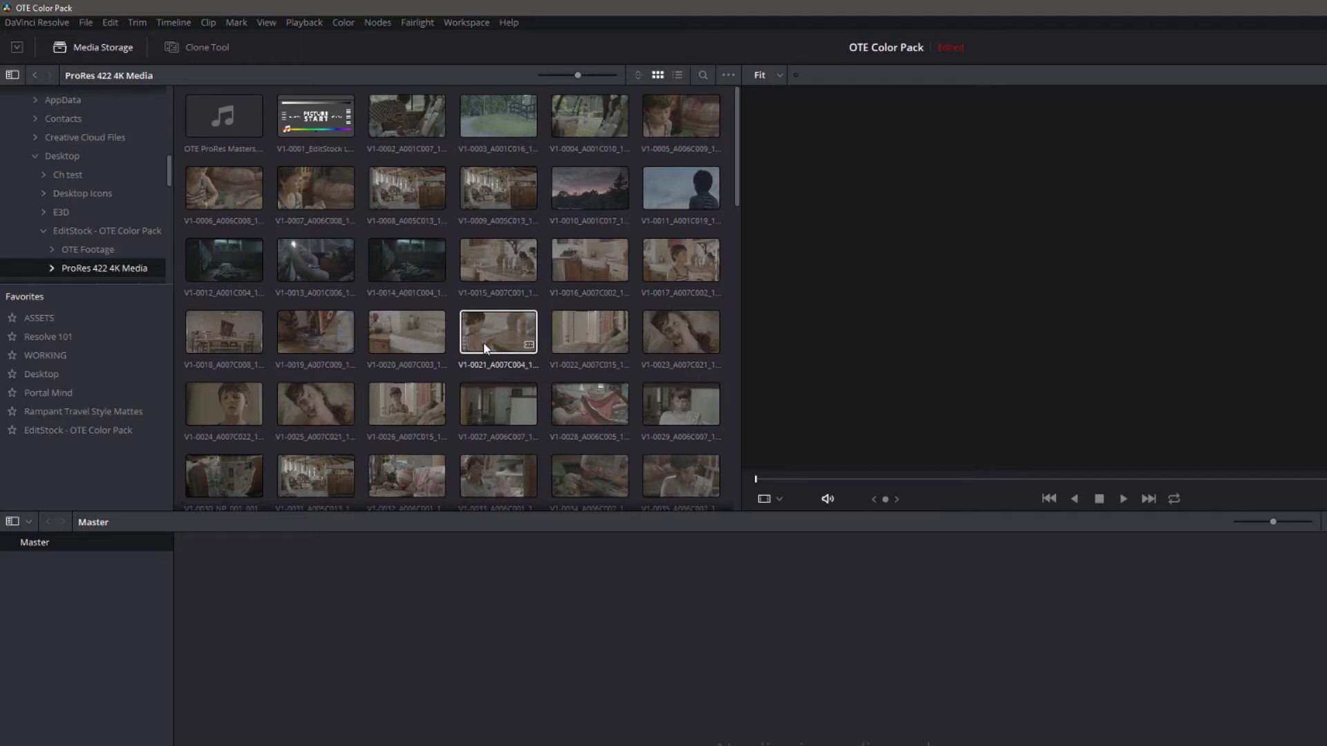
{"action": "left_click", "coordinate": [396, 259]}
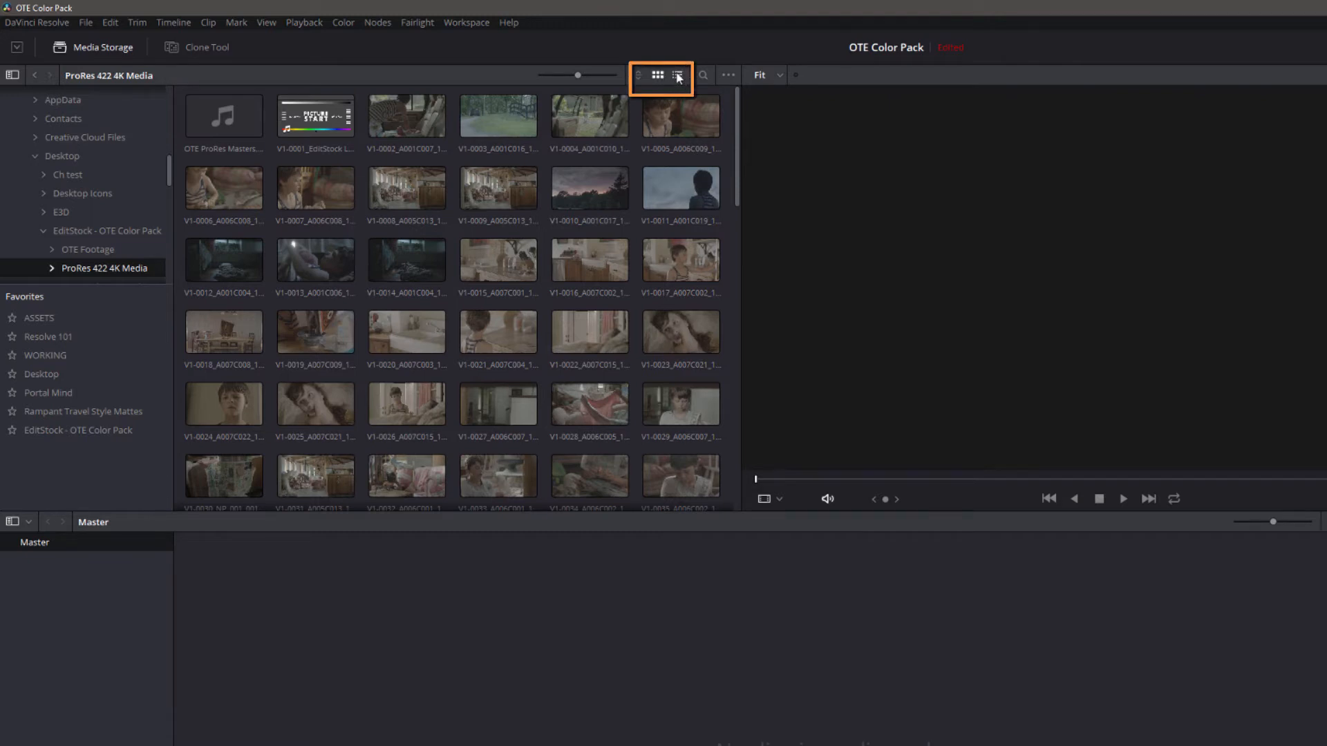
- Show the folder's clips as a list and review their resolution and frame rate values
{"action": "left_click", "coordinate": [678, 77]}
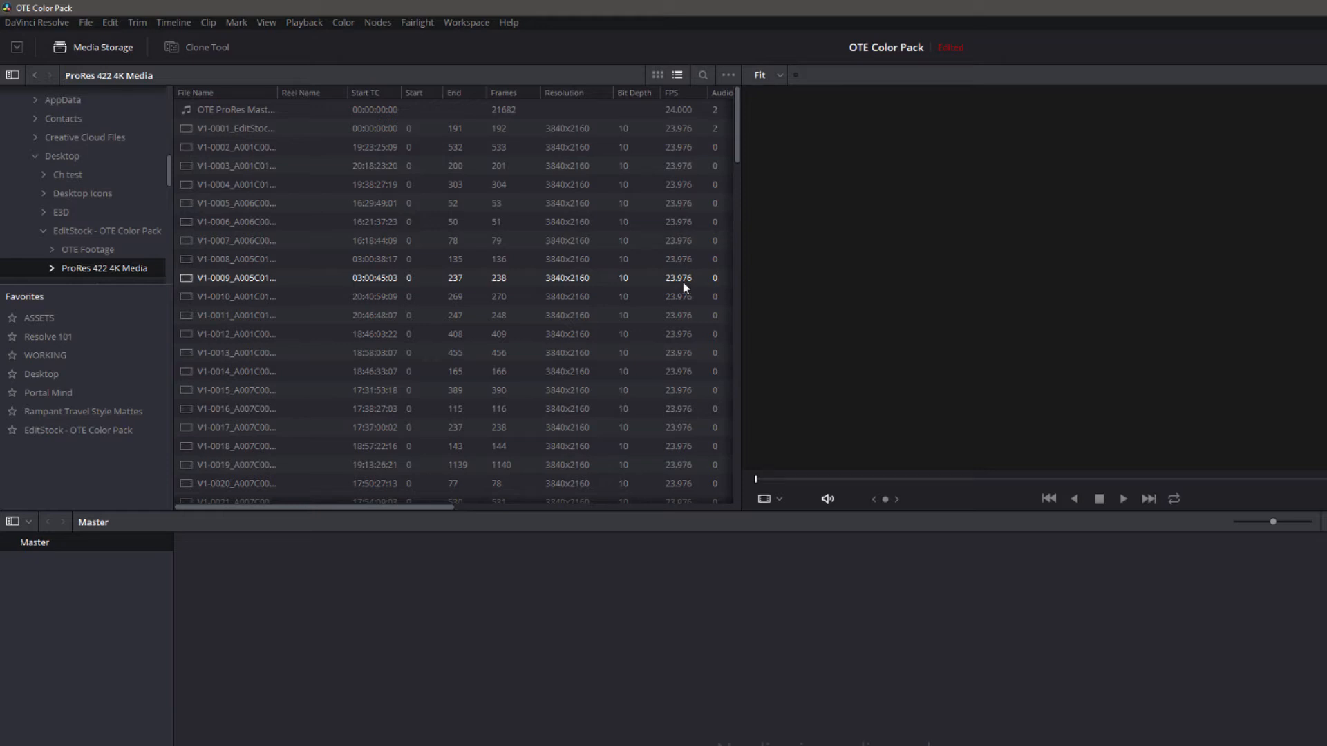
{"action": "scroll", "coordinate": [581, 266], "scroll_direction": "down", "scroll_amount": 12}
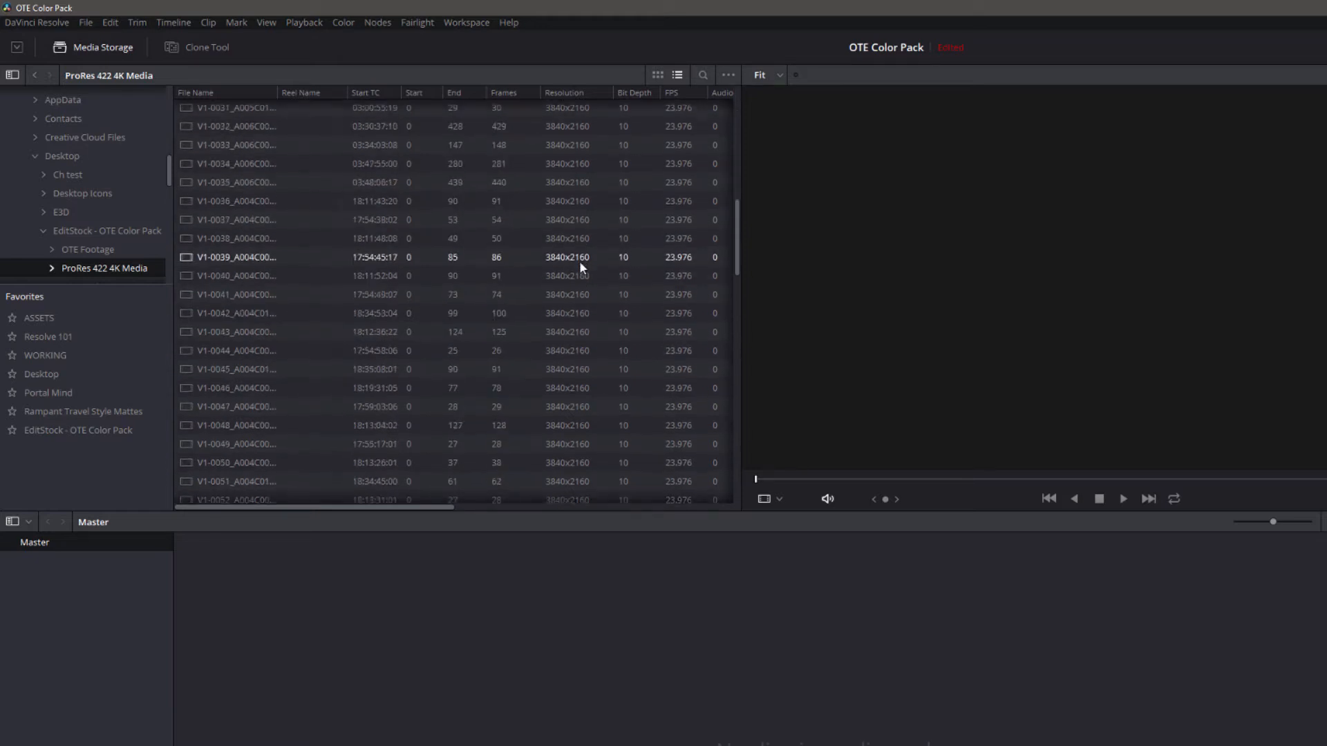
{"action": "scroll", "coordinate": [580, 266], "scroll_direction": "down", "scroll_amount": 8}
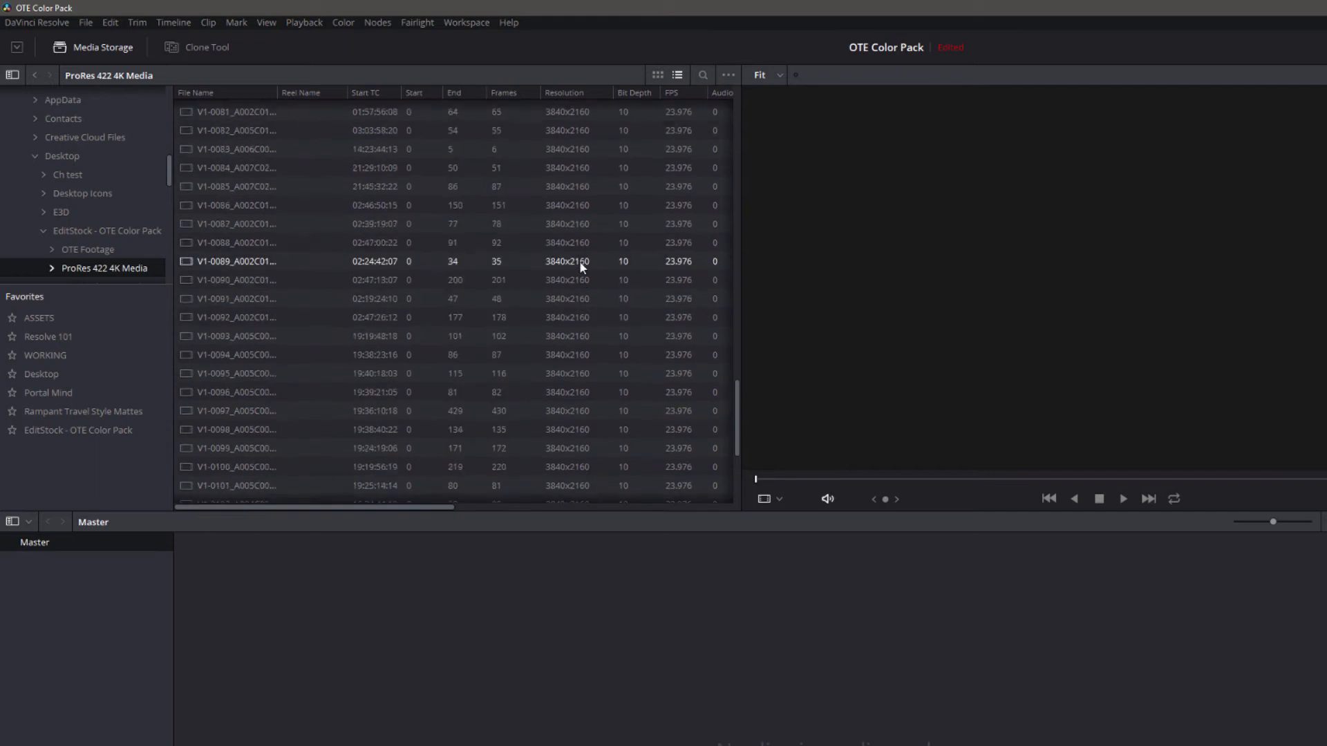
{"action": "scroll", "coordinate": [580, 266], "scroll_direction": "up", "scroll_amount": 20}
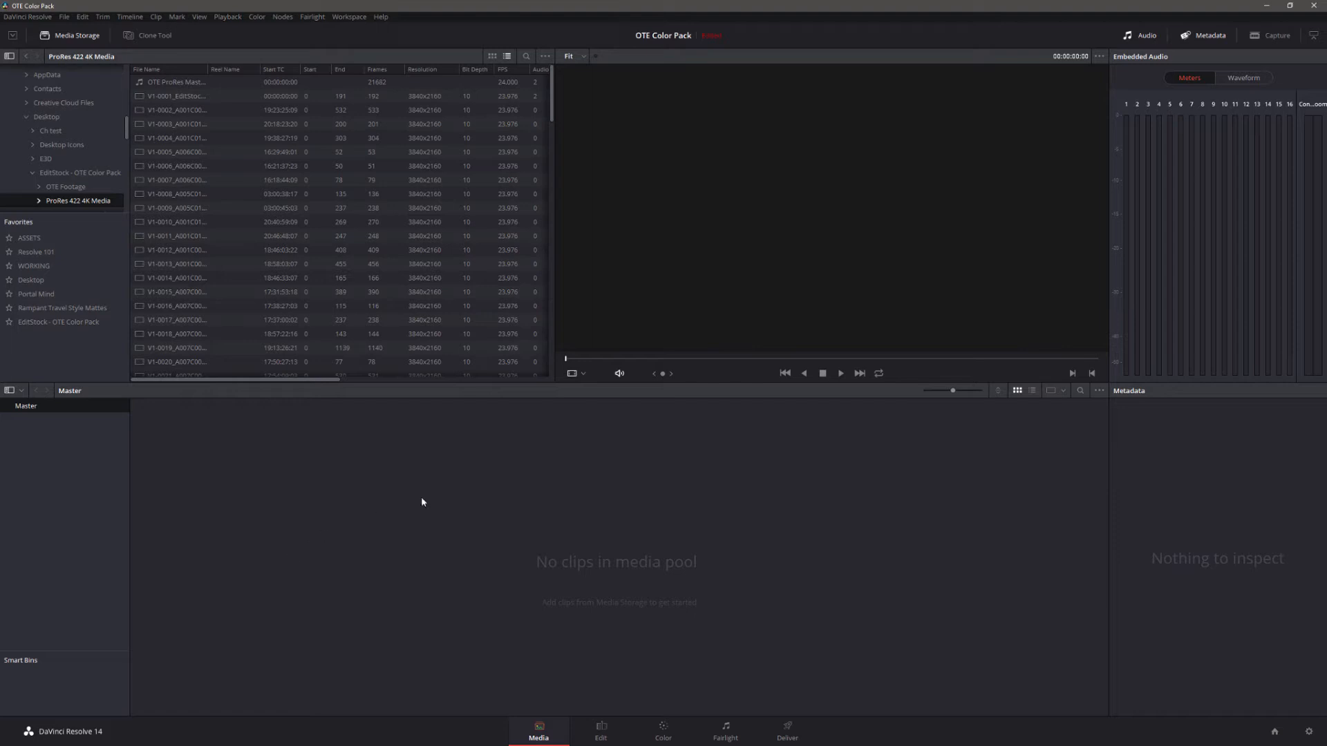
- Set the project's timeline resolution to 3840 x 2160 Ultra HD in the master project settings
{"action": "left_click", "coordinate": [1307, 732]}
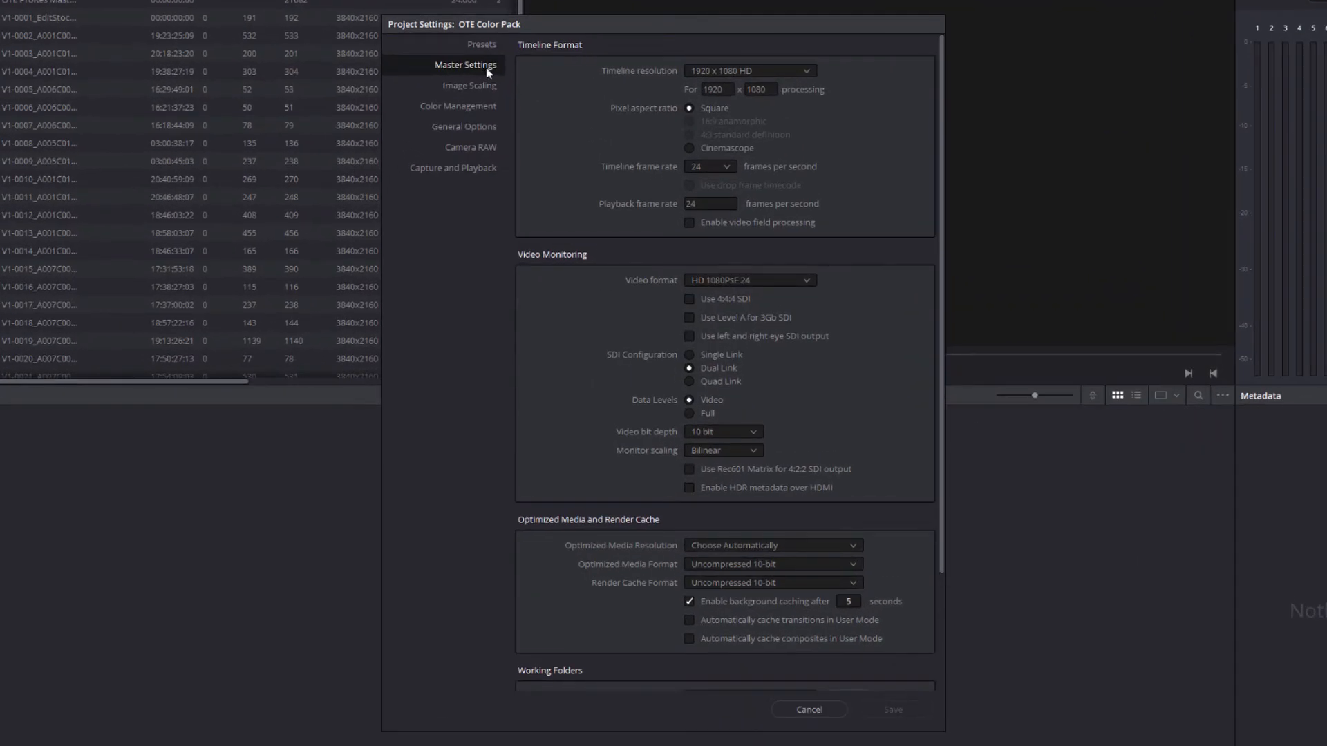
{"action": "left_click", "coordinate": [803, 73]}
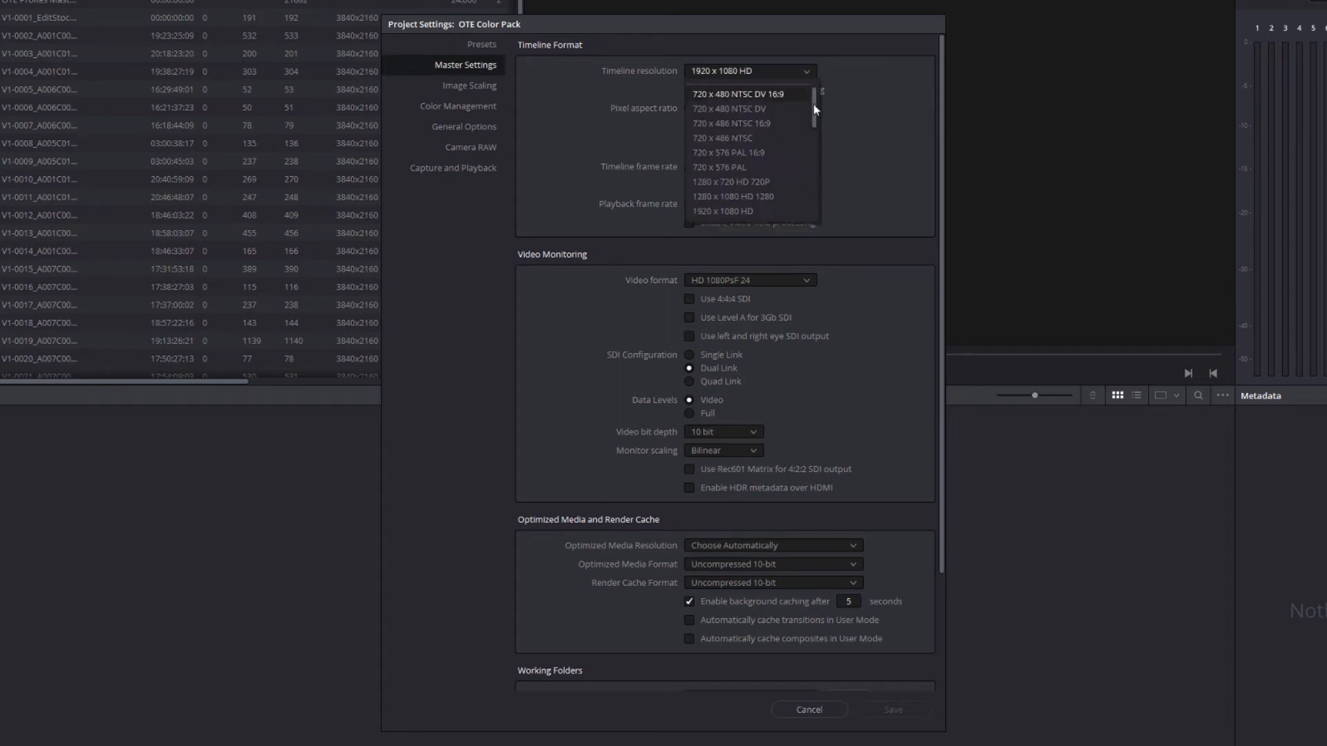
{"action": "left_click_drag", "start_coordinate": [814, 105], "coordinate": [813, 128]}
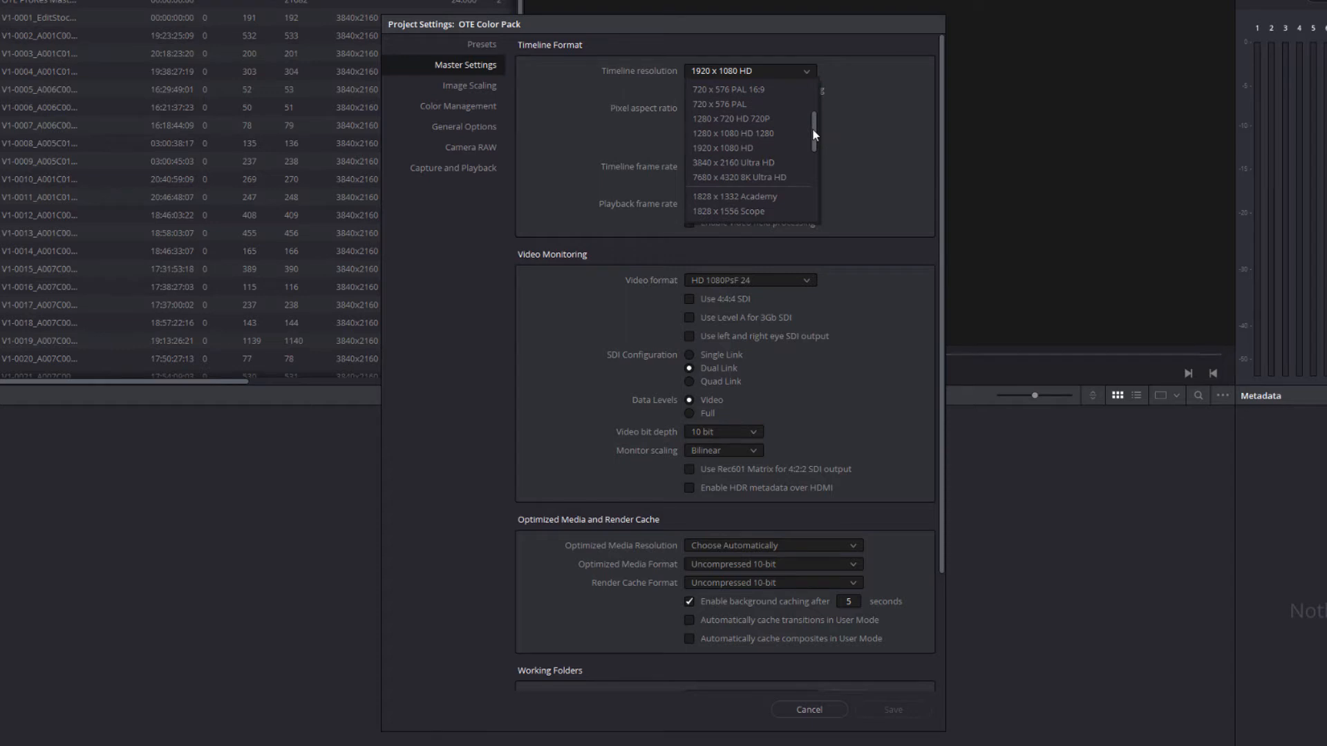
{"action": "left_click", "coordinate": [713, 163]}
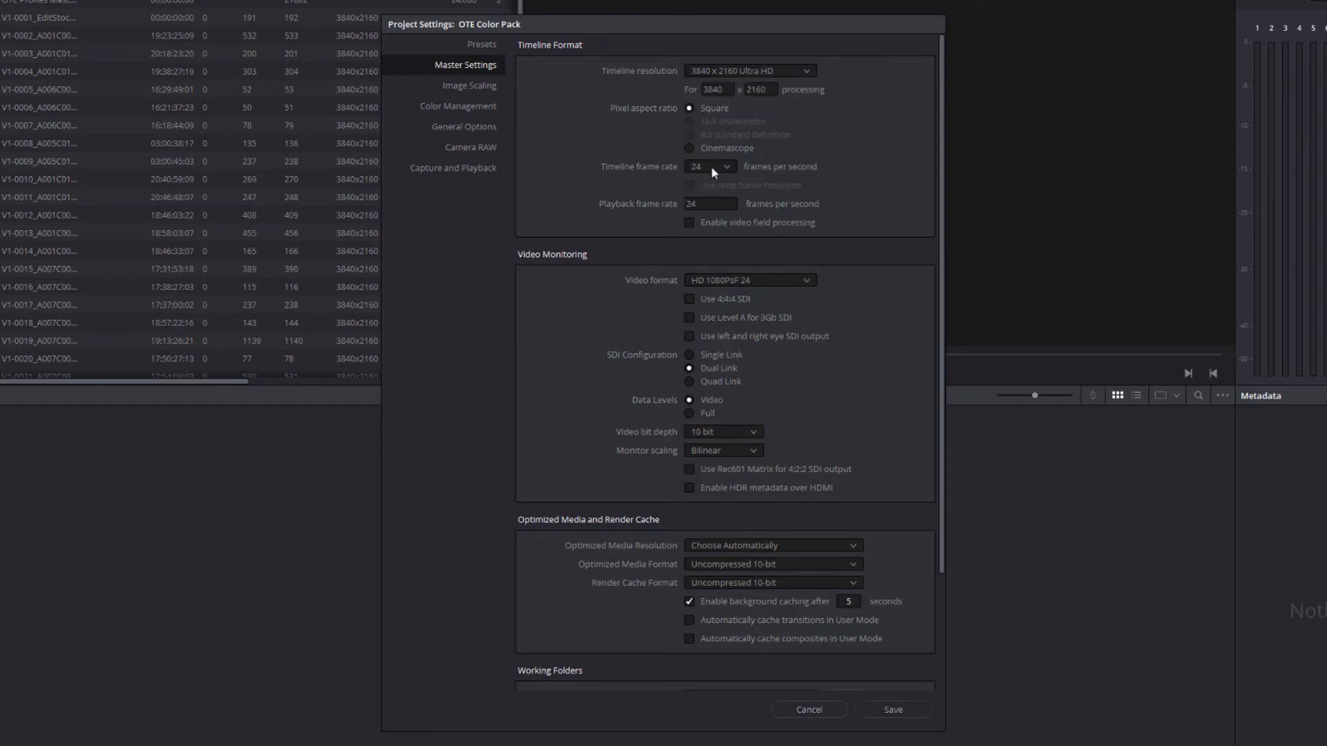
- Set both the timeline frame rate and the playback frame rate to 23.976 frames per second
{"action": "left_click", "coordinate": [726, 166]}
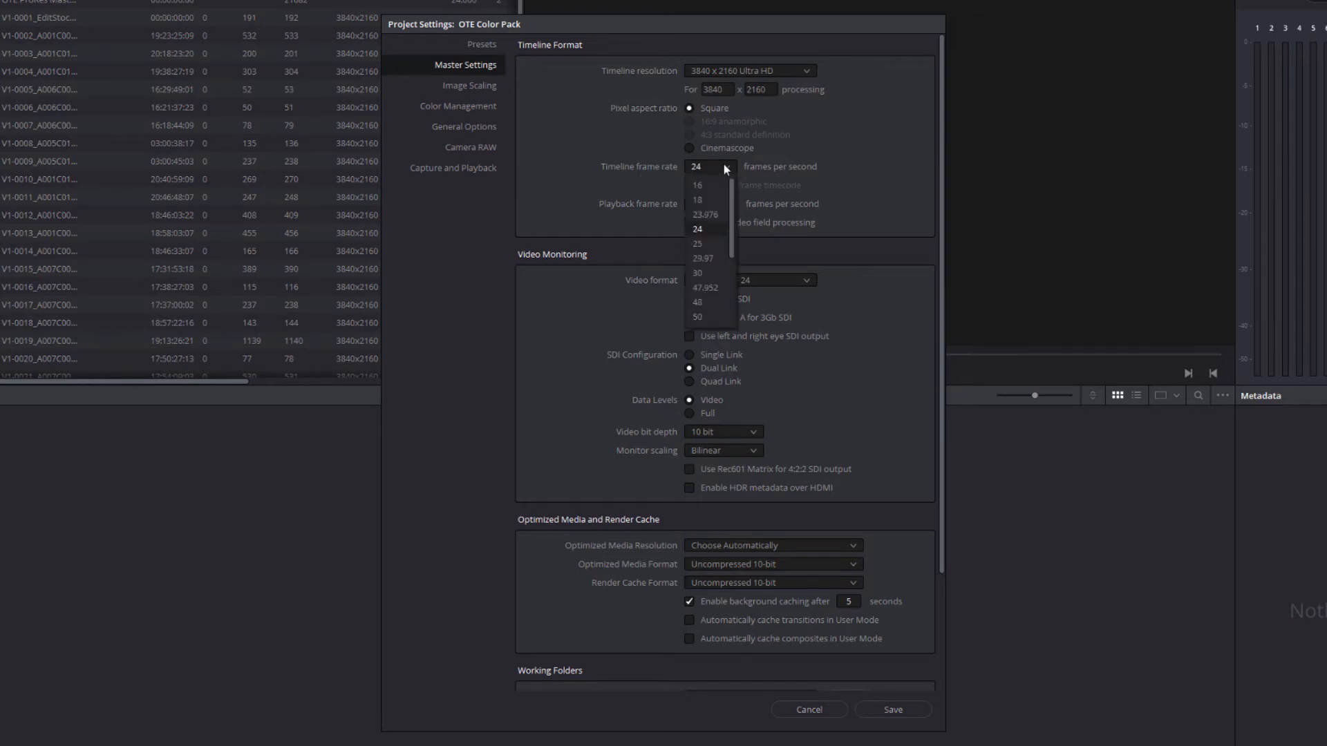
{"action": "left_click", "coordinate": [712, 217]}
{"action": "left_click", "coordinate": [729, 203]}
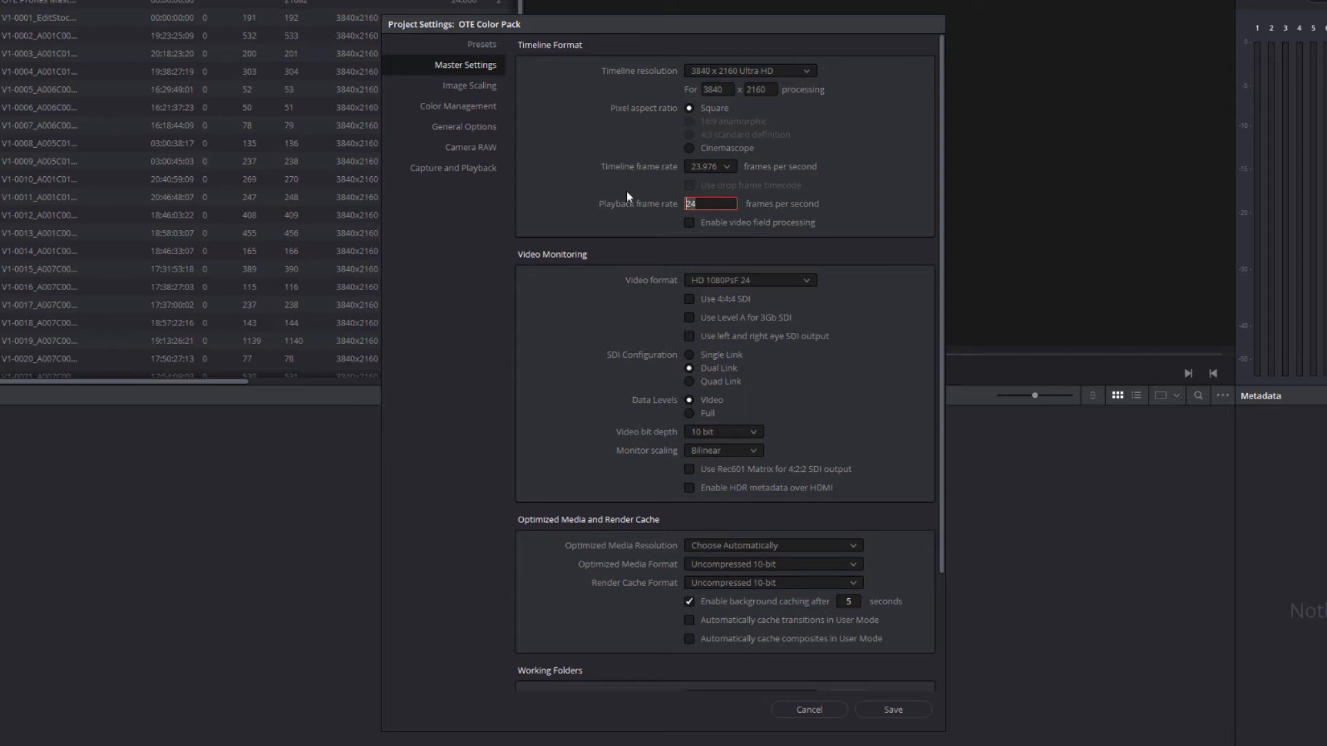
{"action": "type", "text": "23.976"}
{"action": "left_click", "coordinate": [600, 131]}
- Set the optimized media format and the render cache format to DNxHR SQ, keeping the optimized resolution on Choose Automatically
{"action": "left_click_drag", "start_coordinate": [941, 548], "coordinate": [934, 673]}
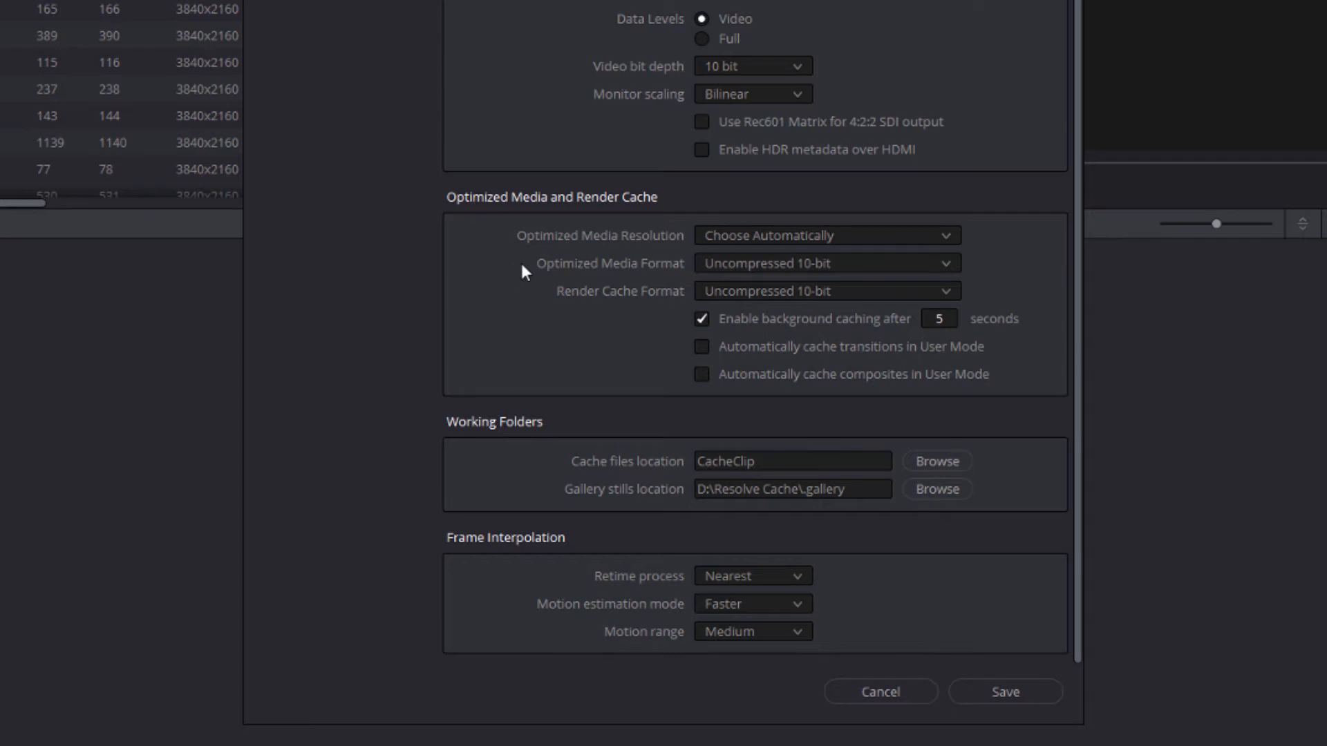
{"action": "left_click", "coordinate": [826, 244]}
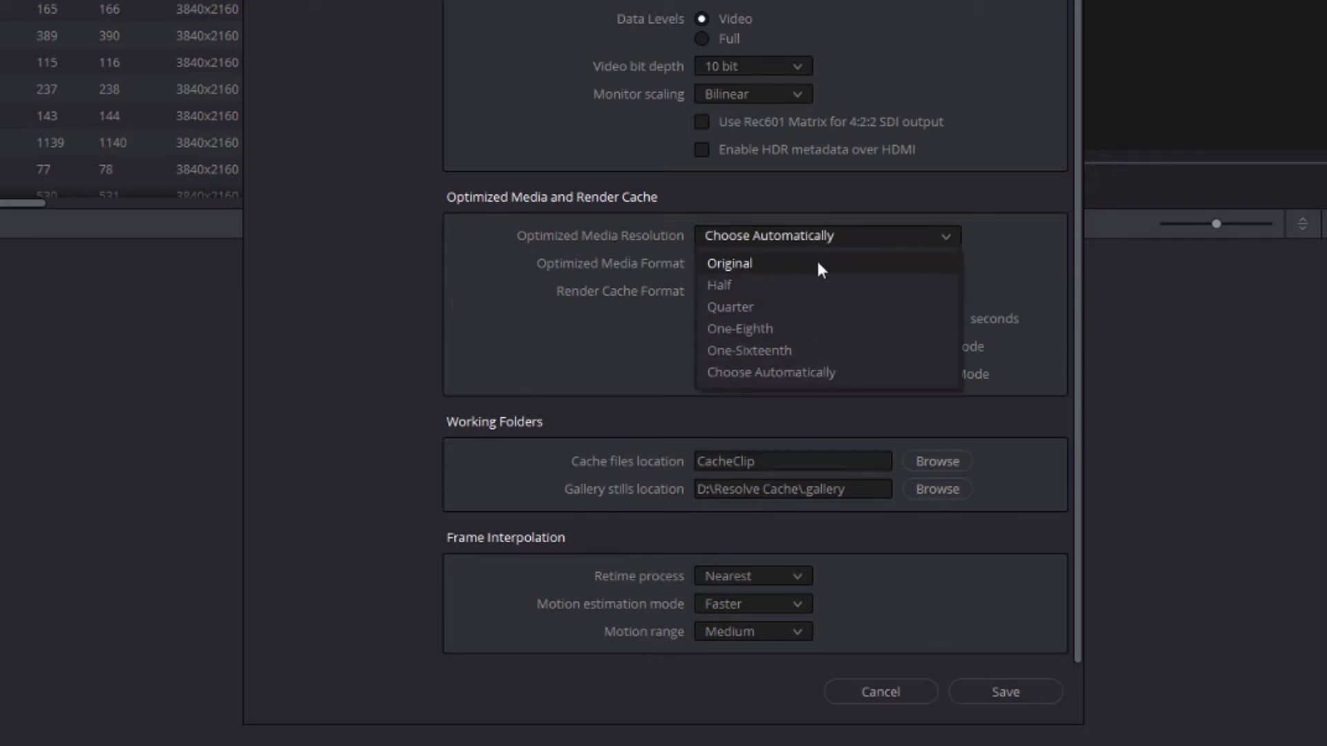
{"action": "left_click", "coordinate": [831, 235]}
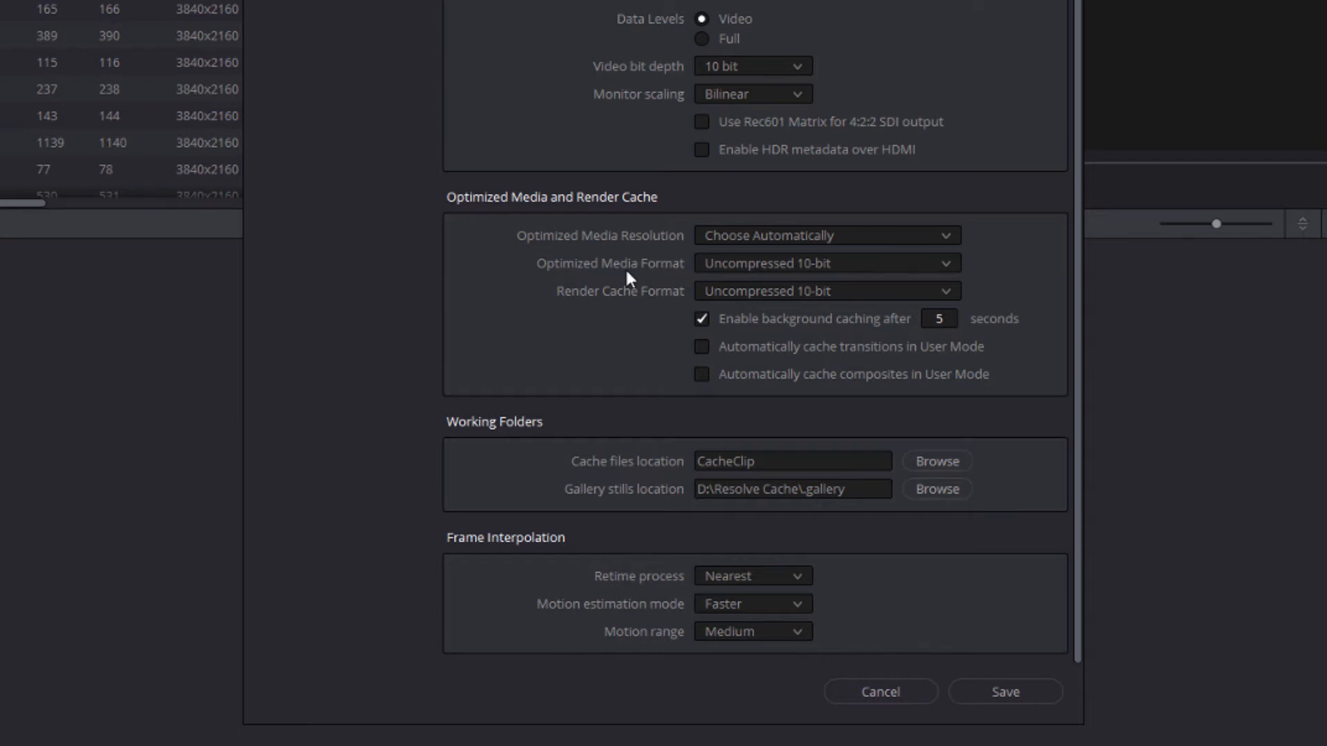
{"action": "left_click", "coordinate": [816, 265]}
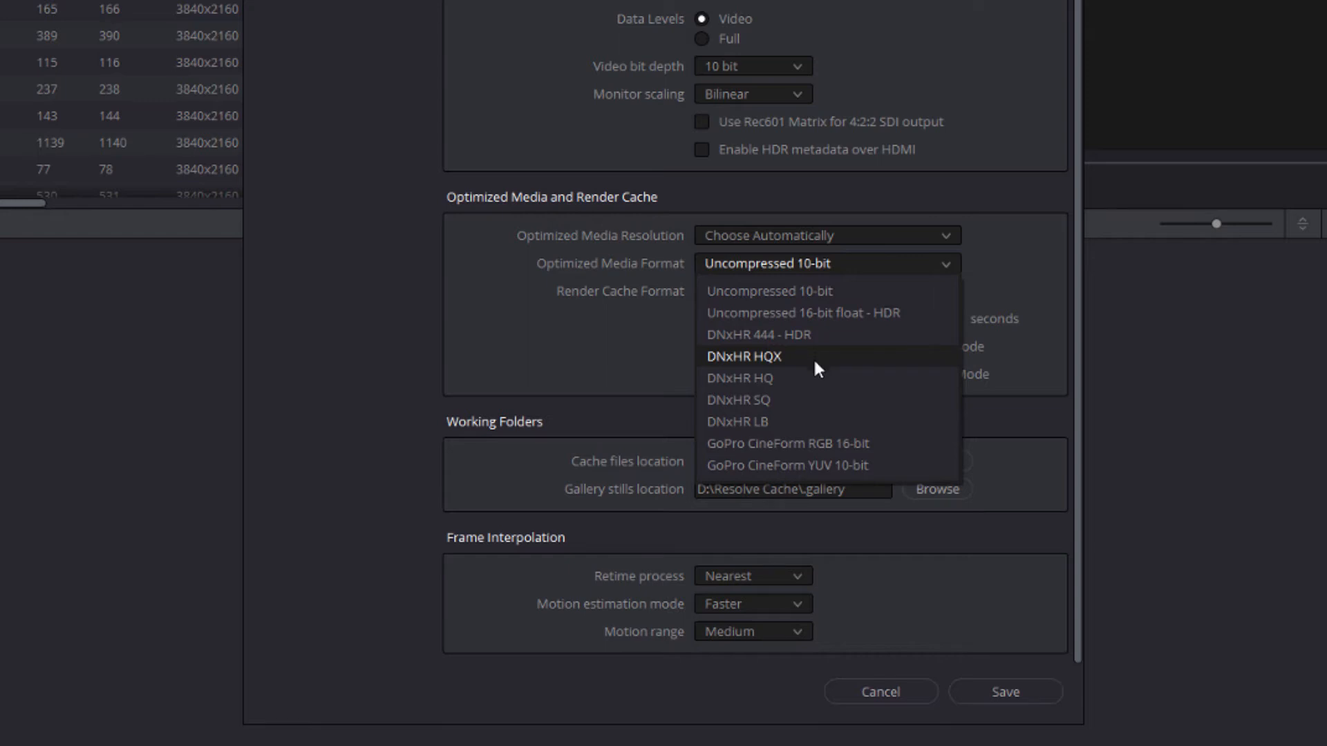
{"action": "left_click", "coordinate": [786, 401]}
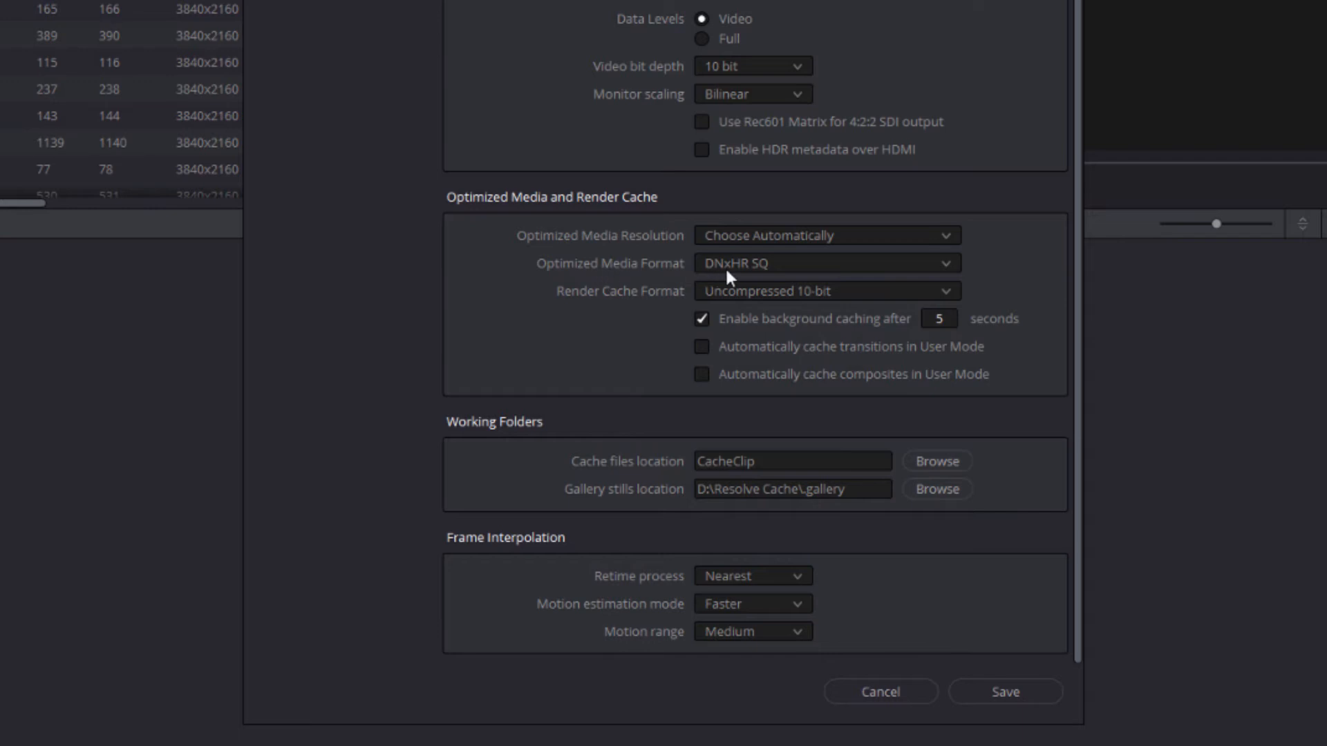
{"action": "left_click", "coordinate": [803, 293]}
{"action": "left_click", "coordinate": [811, 431]}
- Set background caching to start after 3 seconds and enable automatic caching of transitions in User Mode
{"action": "left_click", "coordinate": [942, 322]}
{"action": "type", "text": "3"}
{"action": "left_click", "coordinate": [815, 351]}
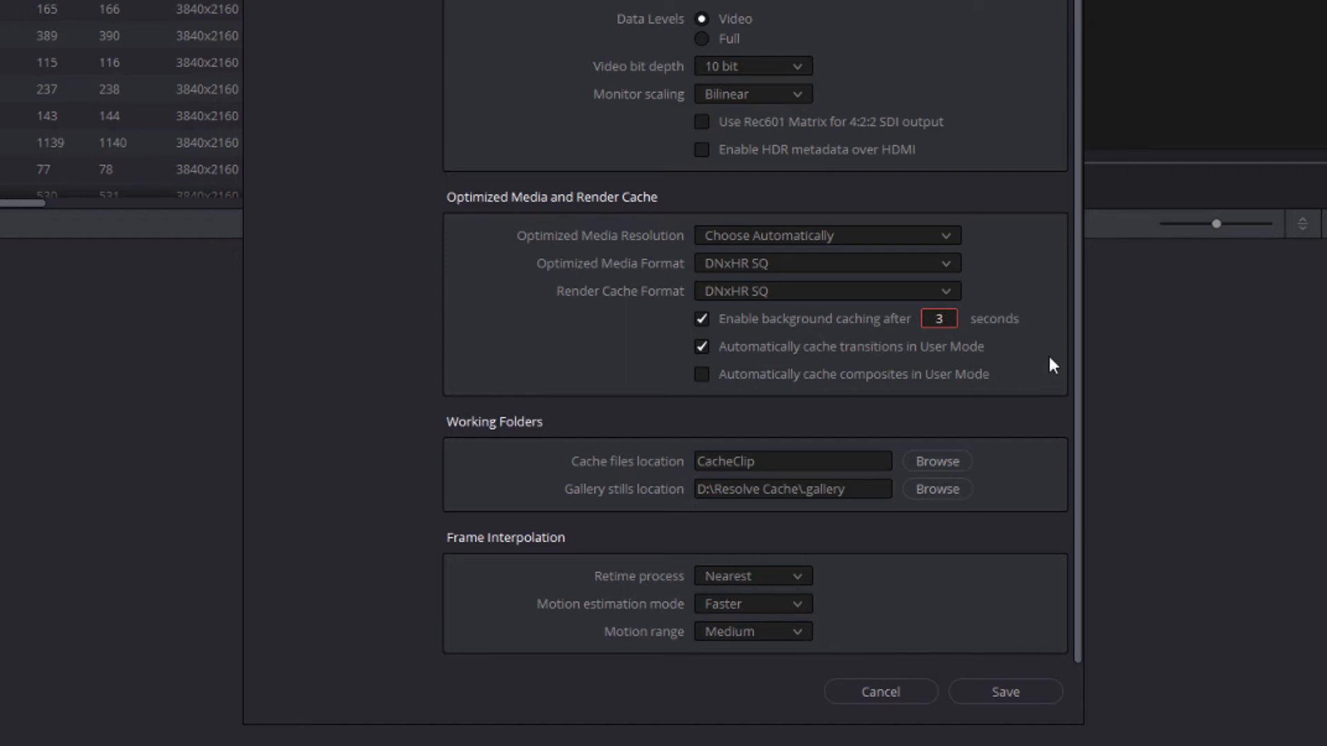
- Set the project's color science to DaVinci YRGB Color Managed and save the project settings
{"action": "left_click_drag", "start_coordinate": [1074, 346], "coordinate": [1068, 77]}
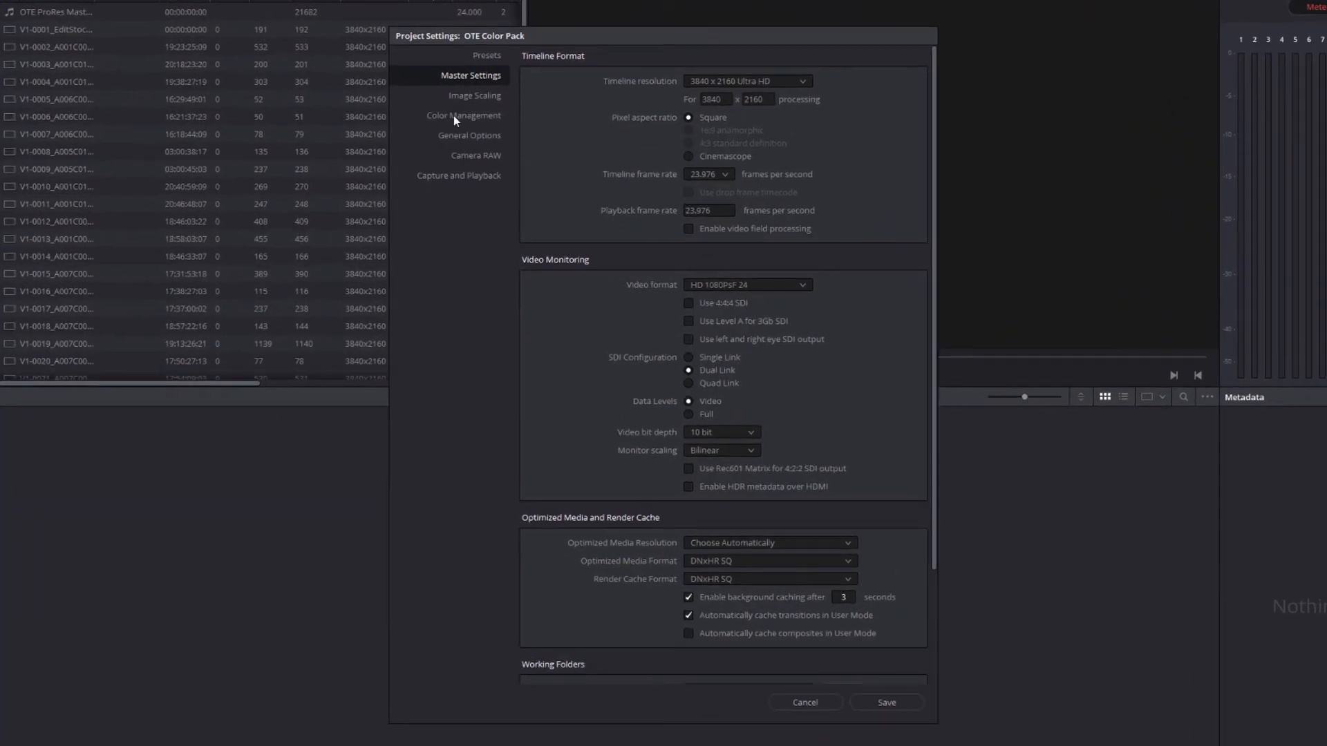
{"action": "left_click", "coordinate": [454, 116]}
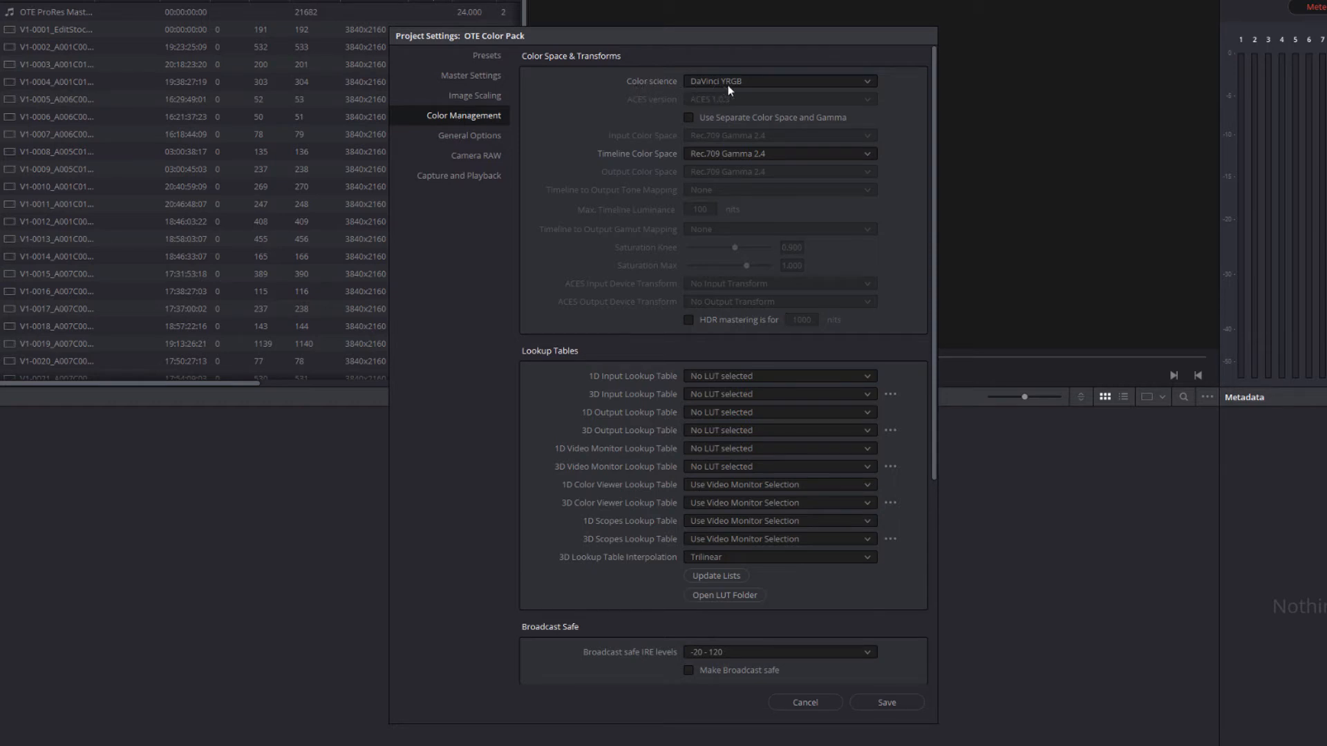
{"action": "left_click", "coordinate": [772, 83]}
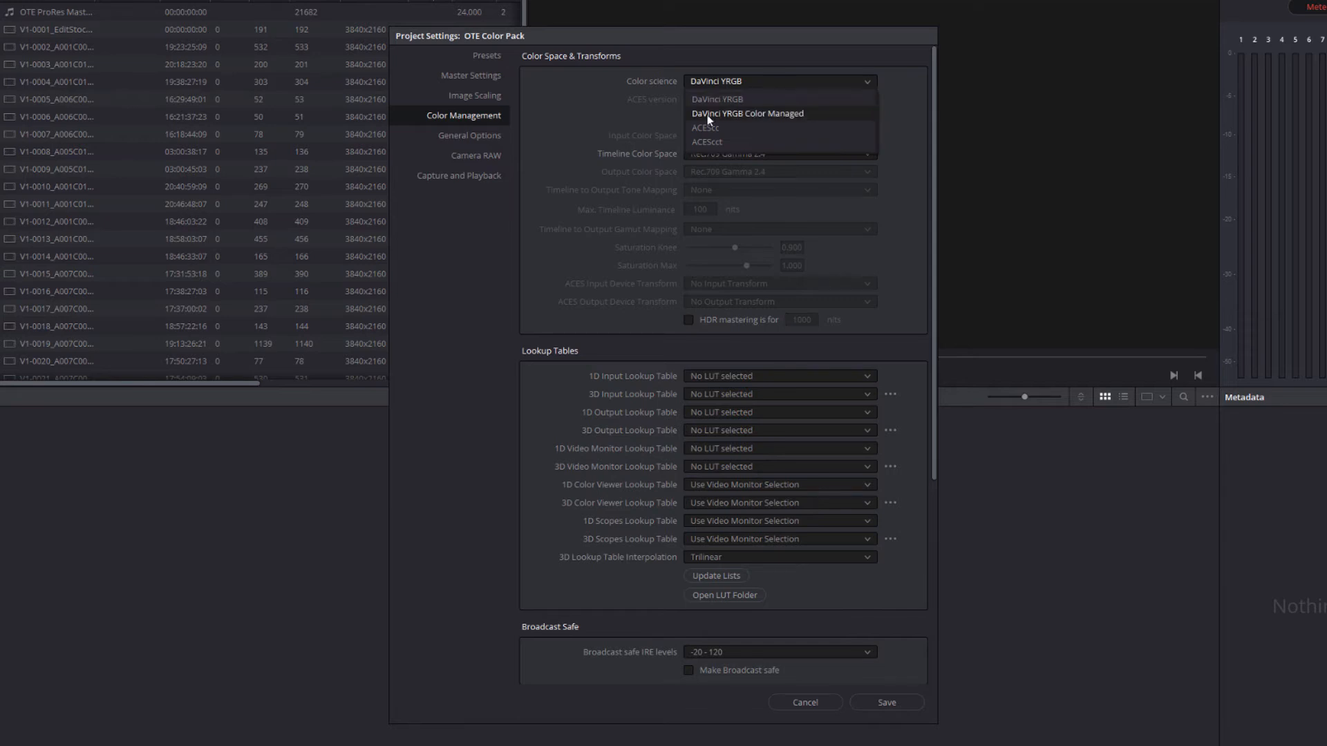
{"action": "left_click", "coordinate": [742, 115]}
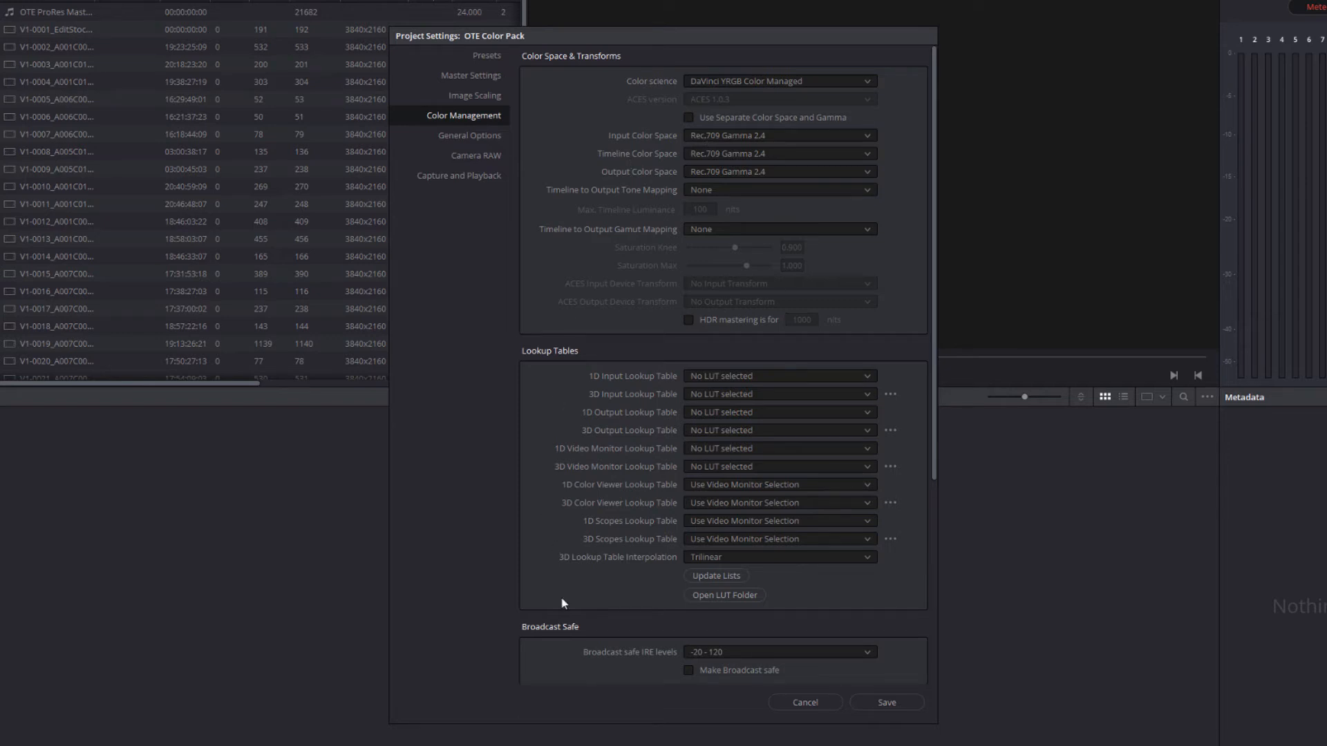
{"action": "left_click", "coordinate": [888, 702]}
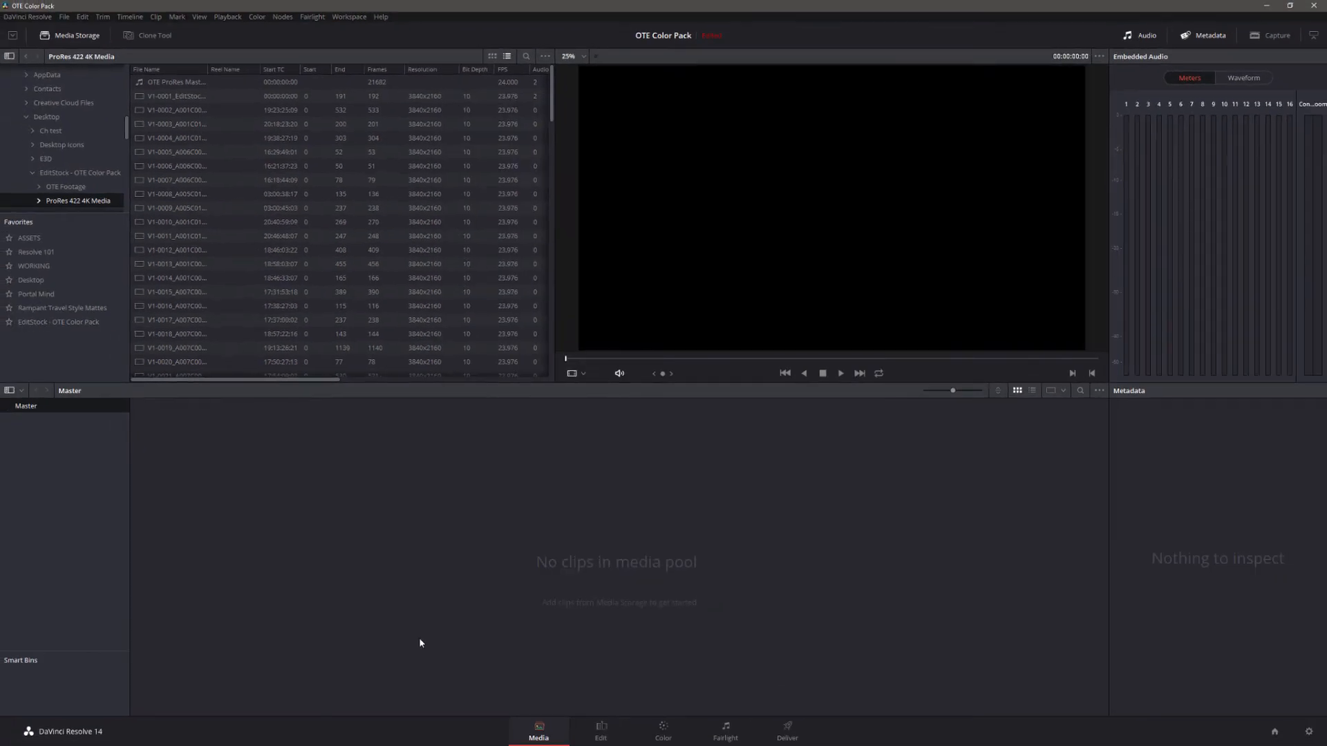
- Preview several clips from the ProRes 422 4K Media folder in the viewer, ending on the V1-0005 clip
{"action": "left_click", "coordinate": [492, 56]}
{"action": "left_click", "coordinate": [294, 95]}
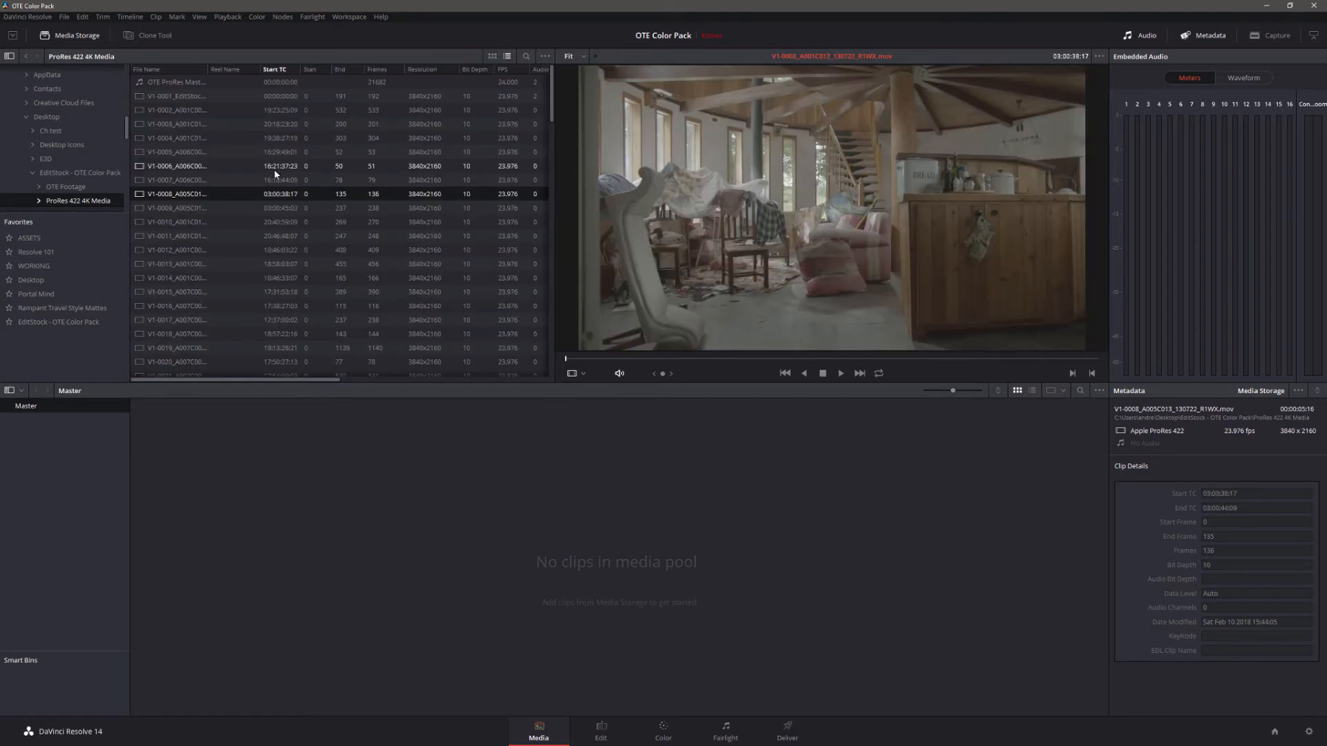
{"action": "left_click", "coordinate": [278, 166]}
{"action": "left_click", "coordinate": [280, 152]}
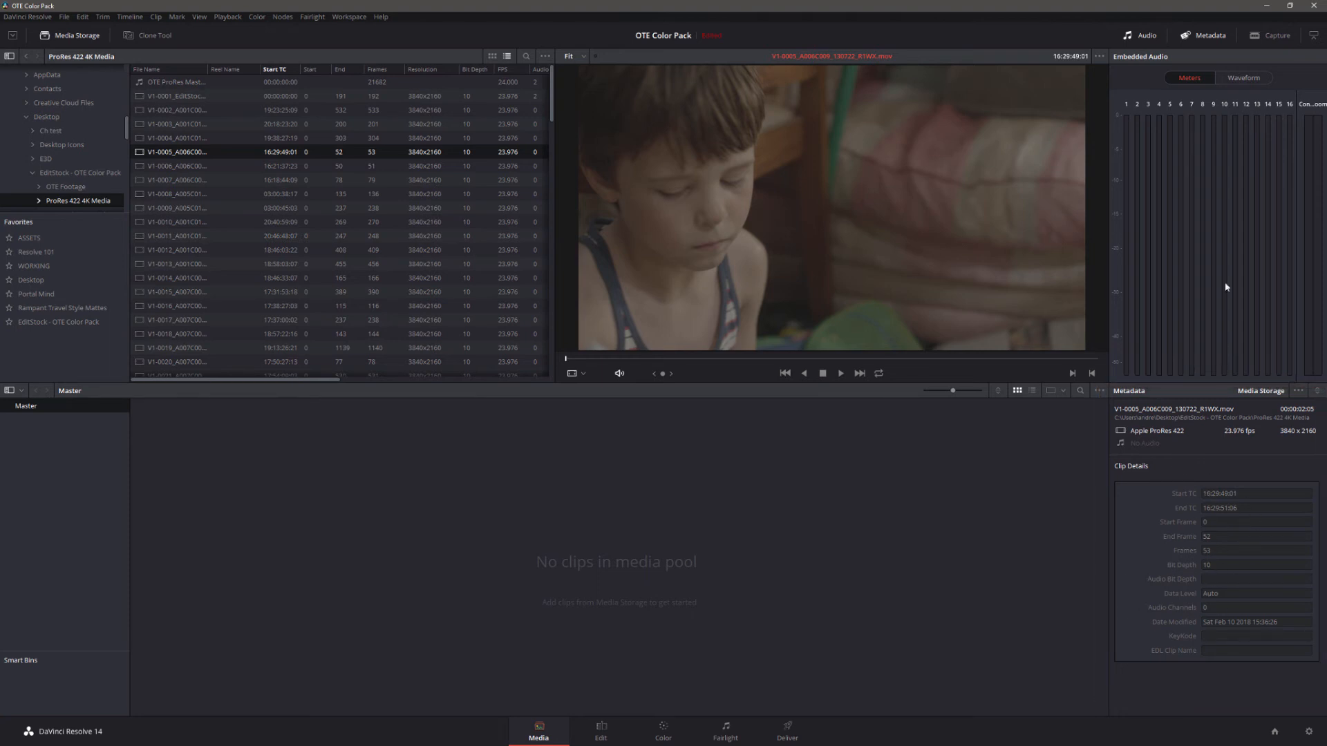
- Hide the audio meters and display the Shot & Scene metadata of the V1-0005 clip
{"action": "left_click", "coordinate": [1149, 36]}
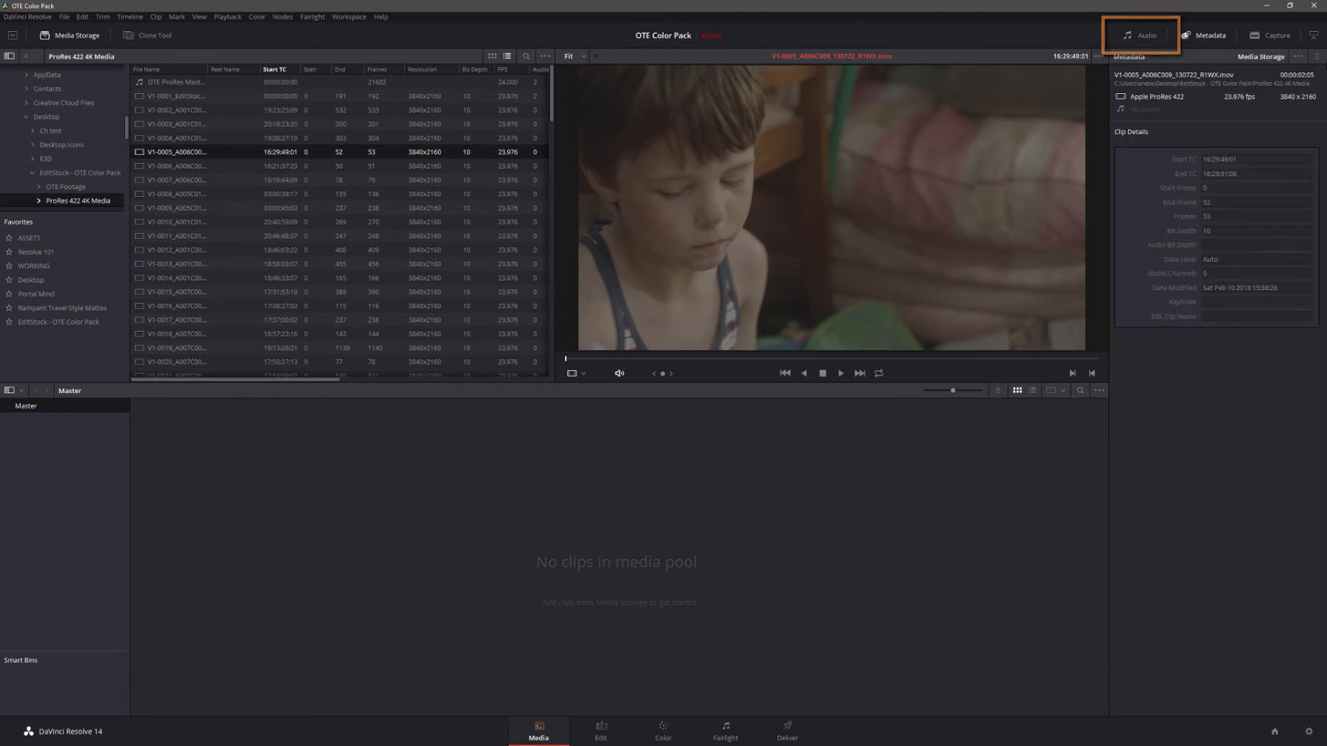
{"action": "left_click", "coordinate": [1317, 58]}
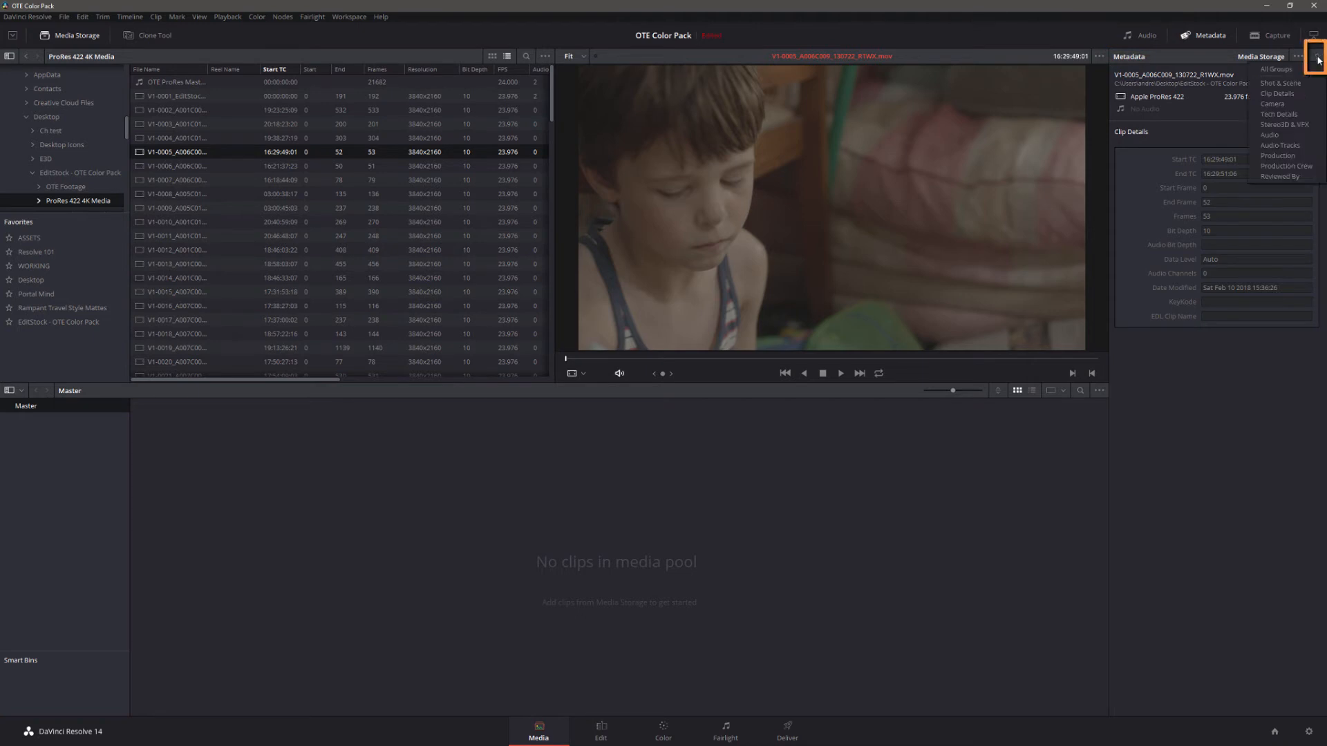
{"action": "left_click", "coordinate": [1295, 84]}
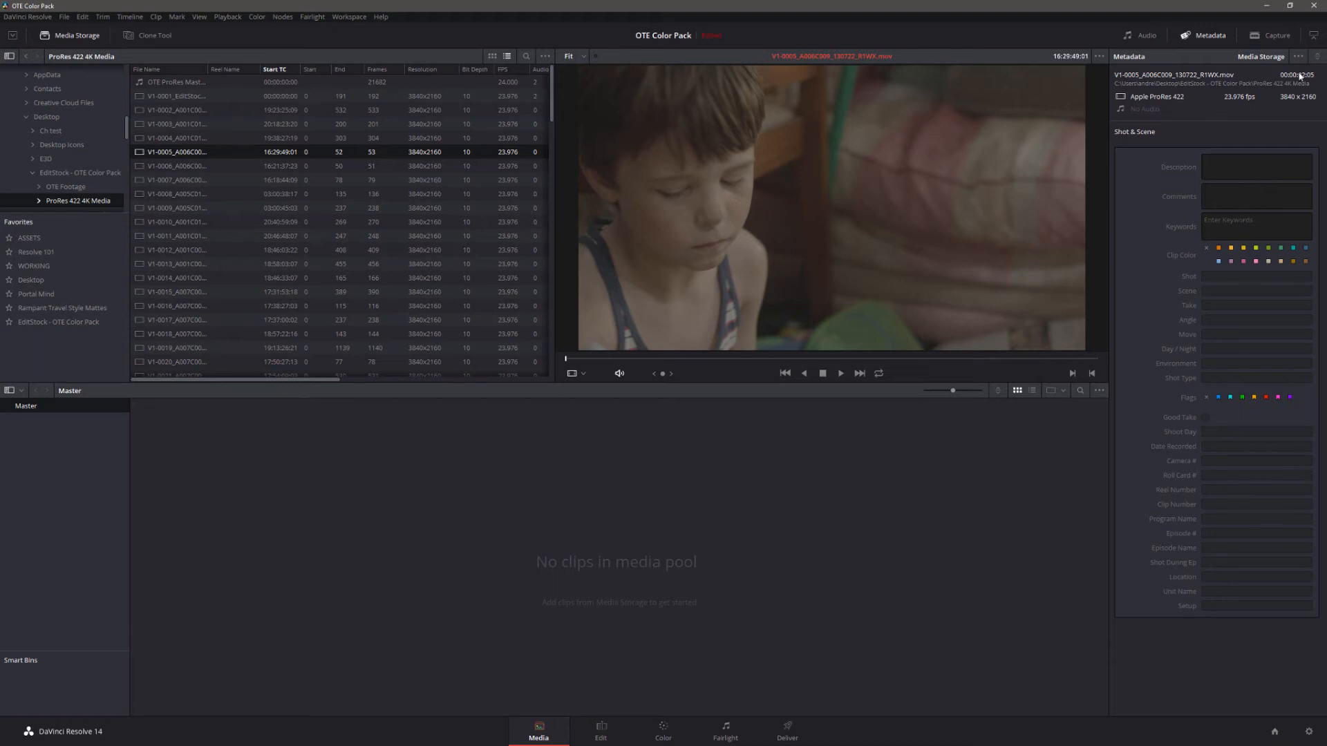
- Display all metadata groups for the V1-0005 clip and look through the available fields
{"action": "left_click", "coordinate": [1317, 56]}
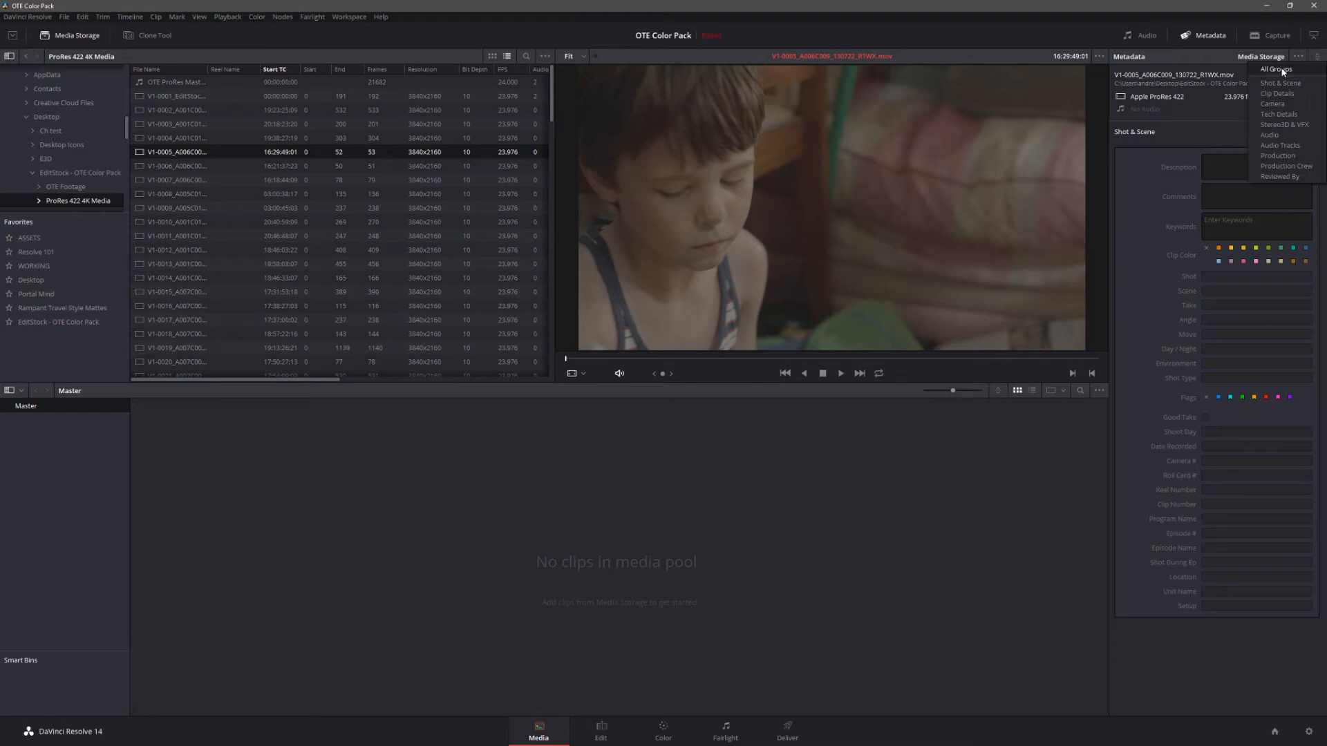
{"action": "left_click", "coordinate": [1282, 70]}
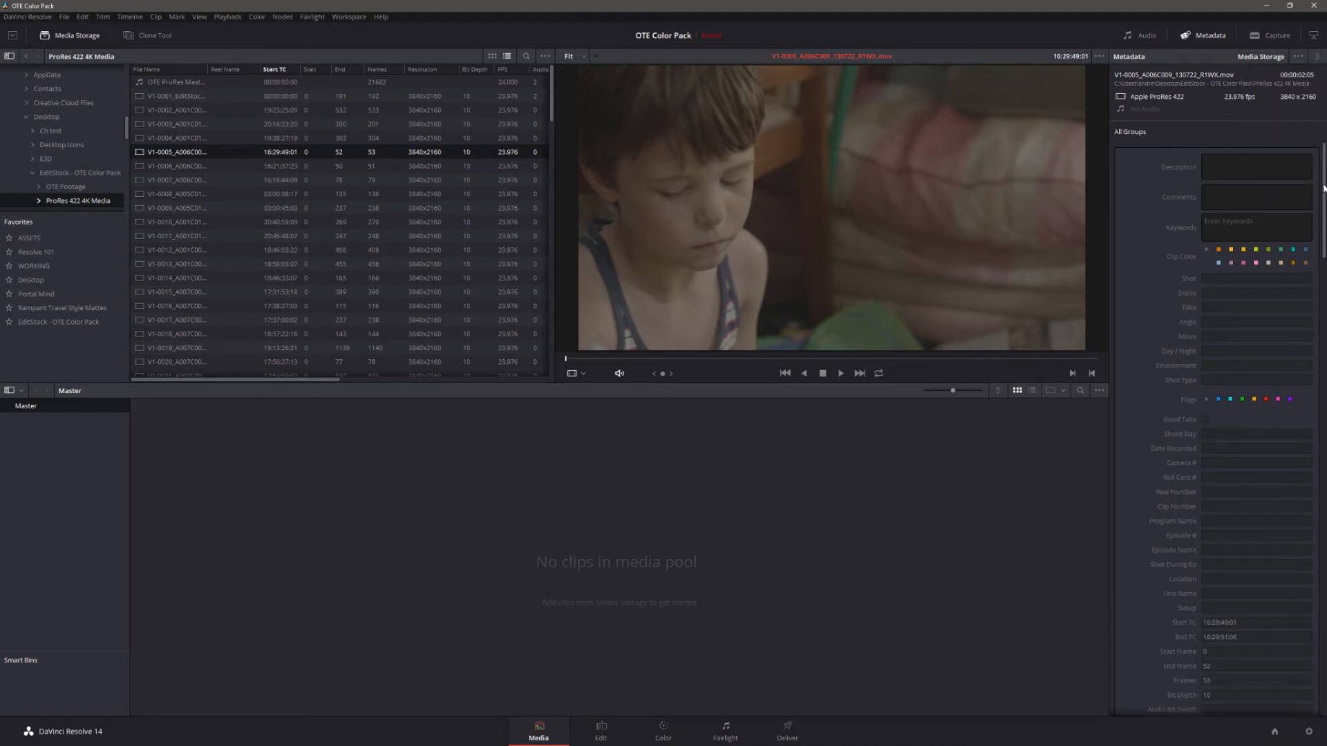
{"action": "left_click_drag", "start_coordinate": [1323, 188], "coordinate": [1319, 236]}
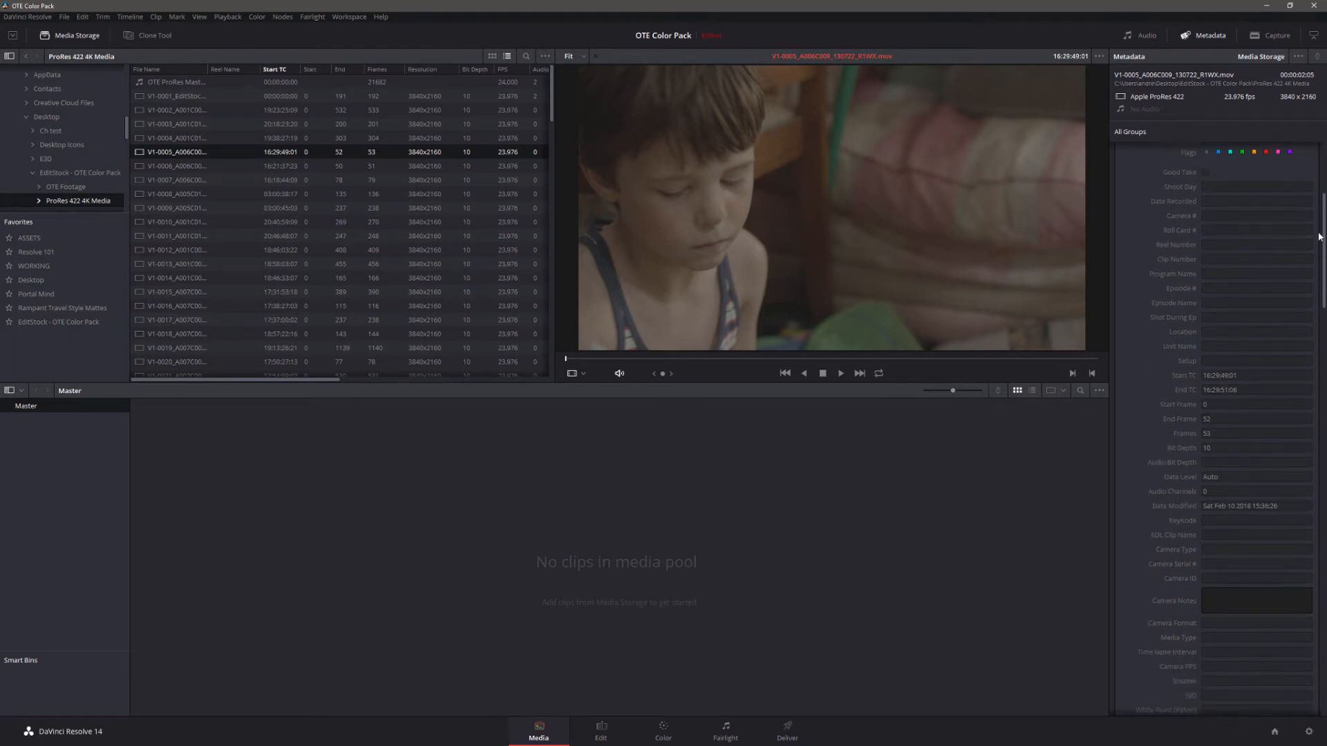
- Display the Clip Details metadata group for the V1-0005 clip and view the same details for the V1-0006 clip
{"action": "scroll", "coordinate": [1310, 166], "scroll_direction": "up", "scroll_amount": 3}
{"action": "left_click", "coordinate": [1316, 58]}
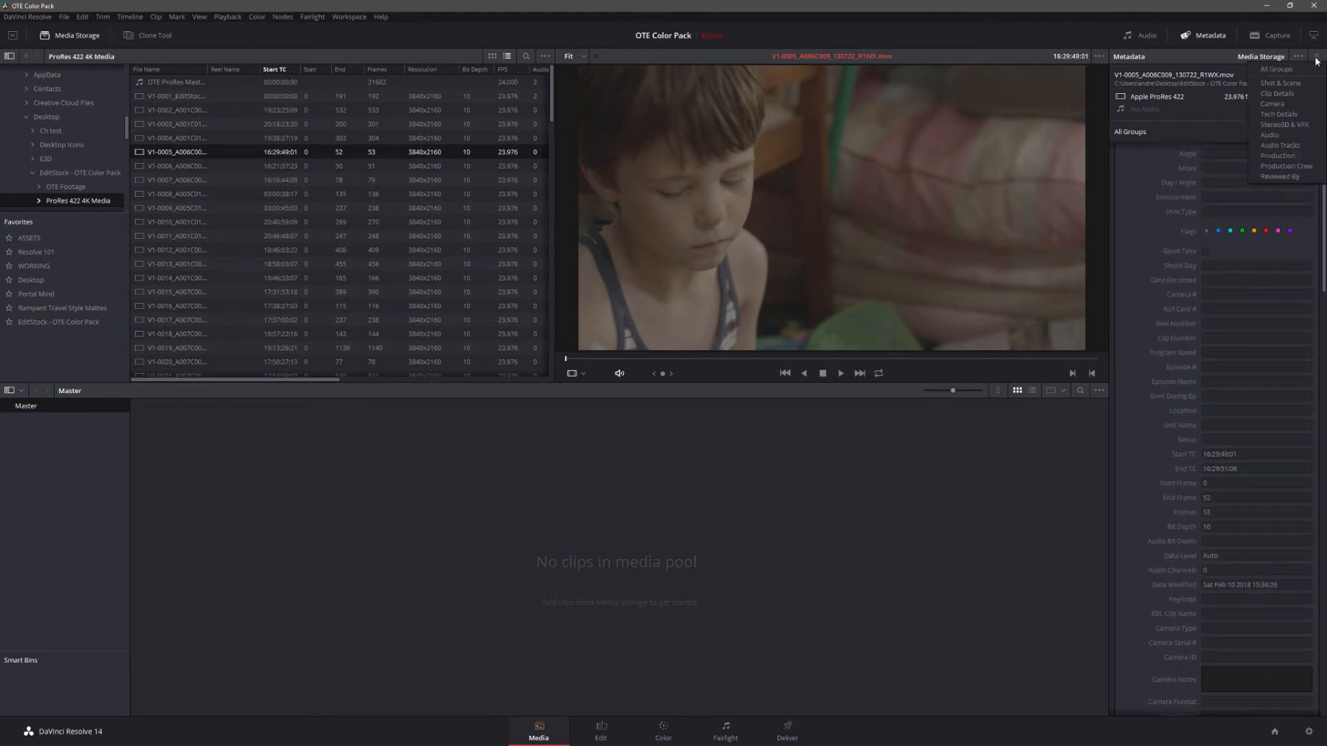
{"action": "left_click", "coordinate": [1296, 95]}
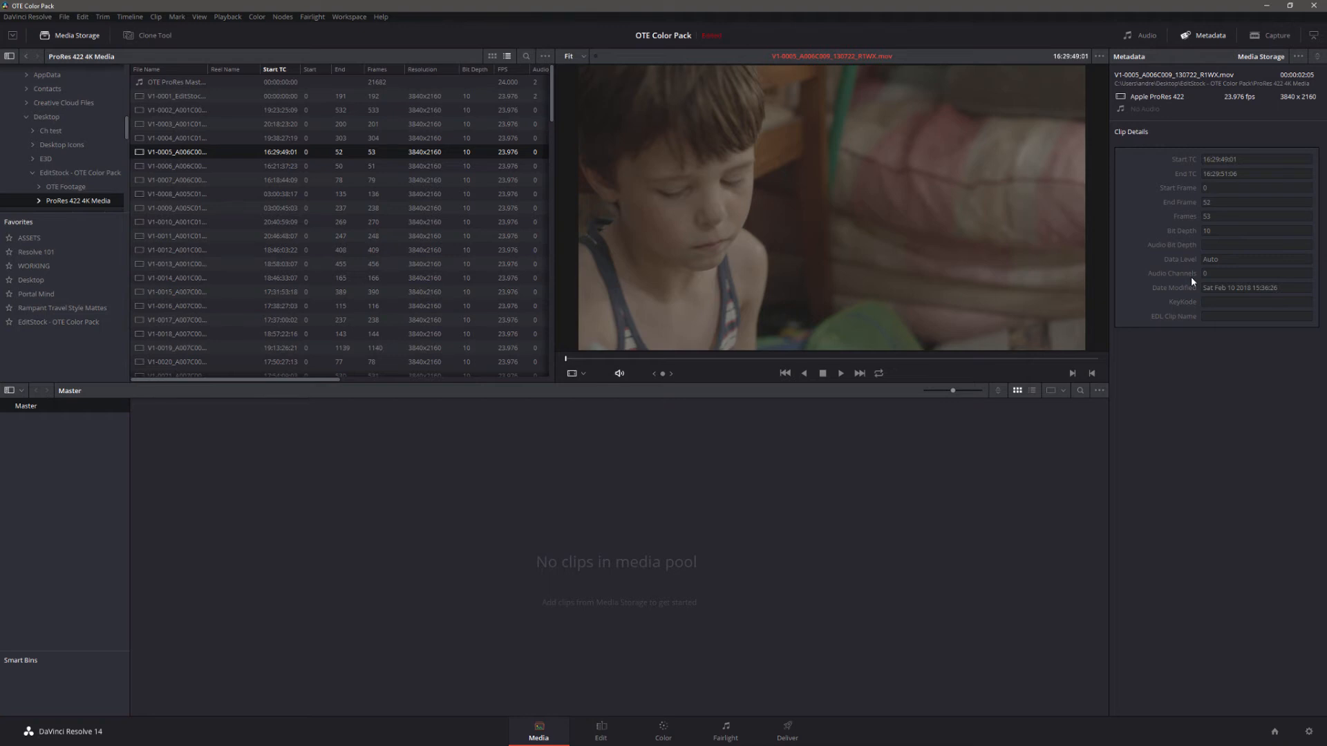
{"action": "key", "text": "Down"}
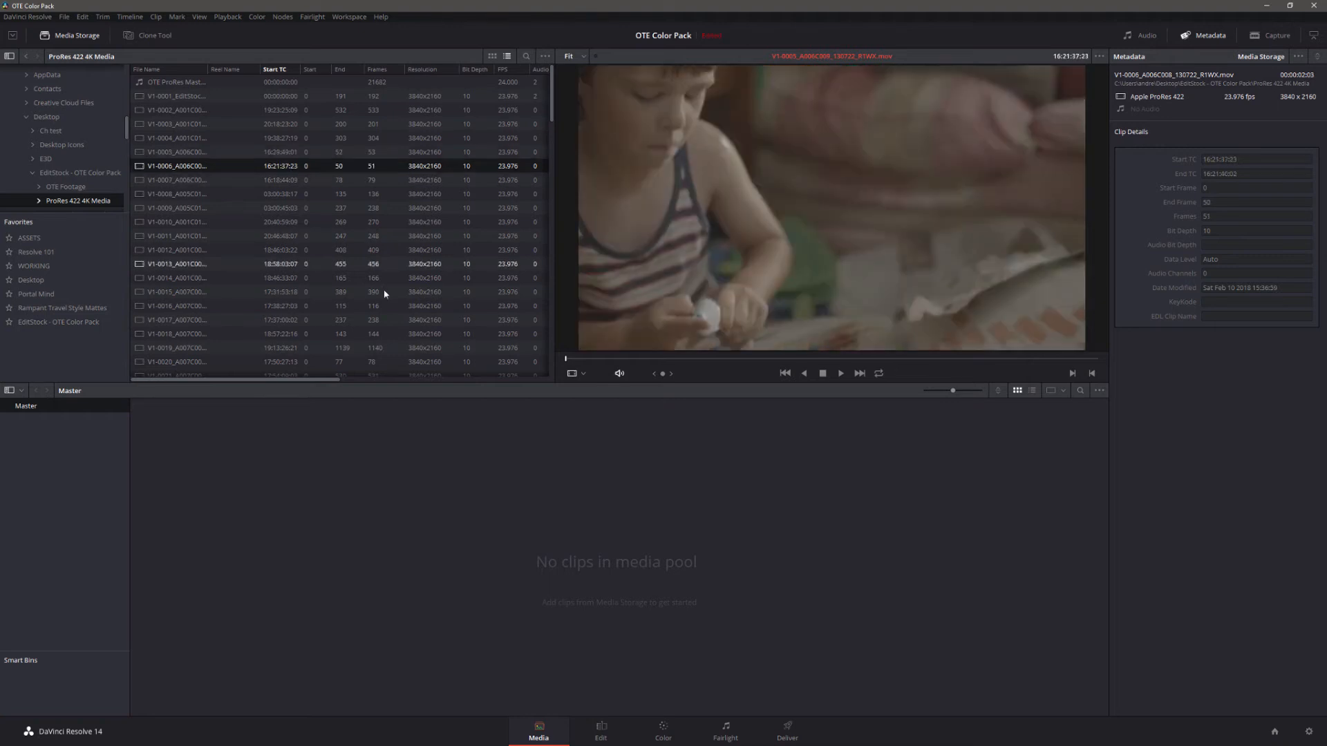
- Show the ProRes 422 4K Media folder as thumbnails and add clips V1-0001 through V2-0001 to the Master bin
{"action": "left_click", "coordinate": [491, 57]}
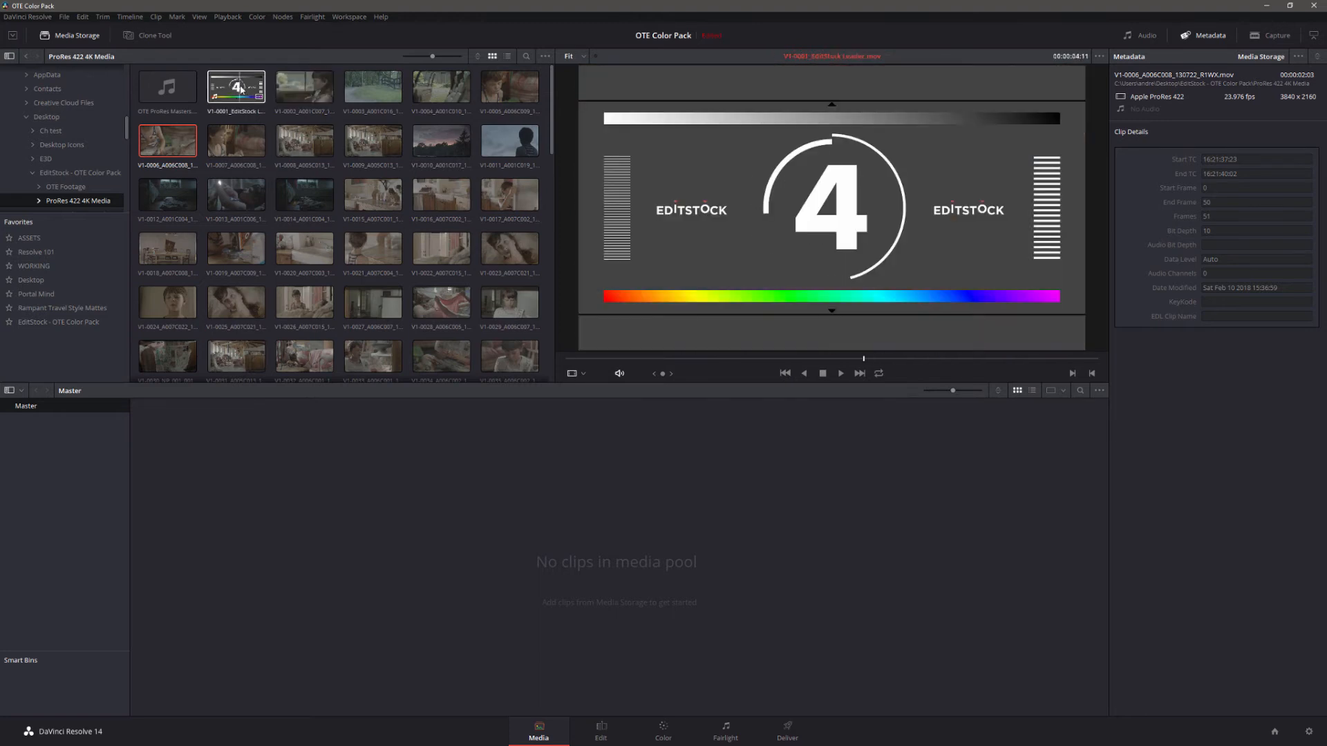
{"action": "left_click", "coordinate": [240, 88]}
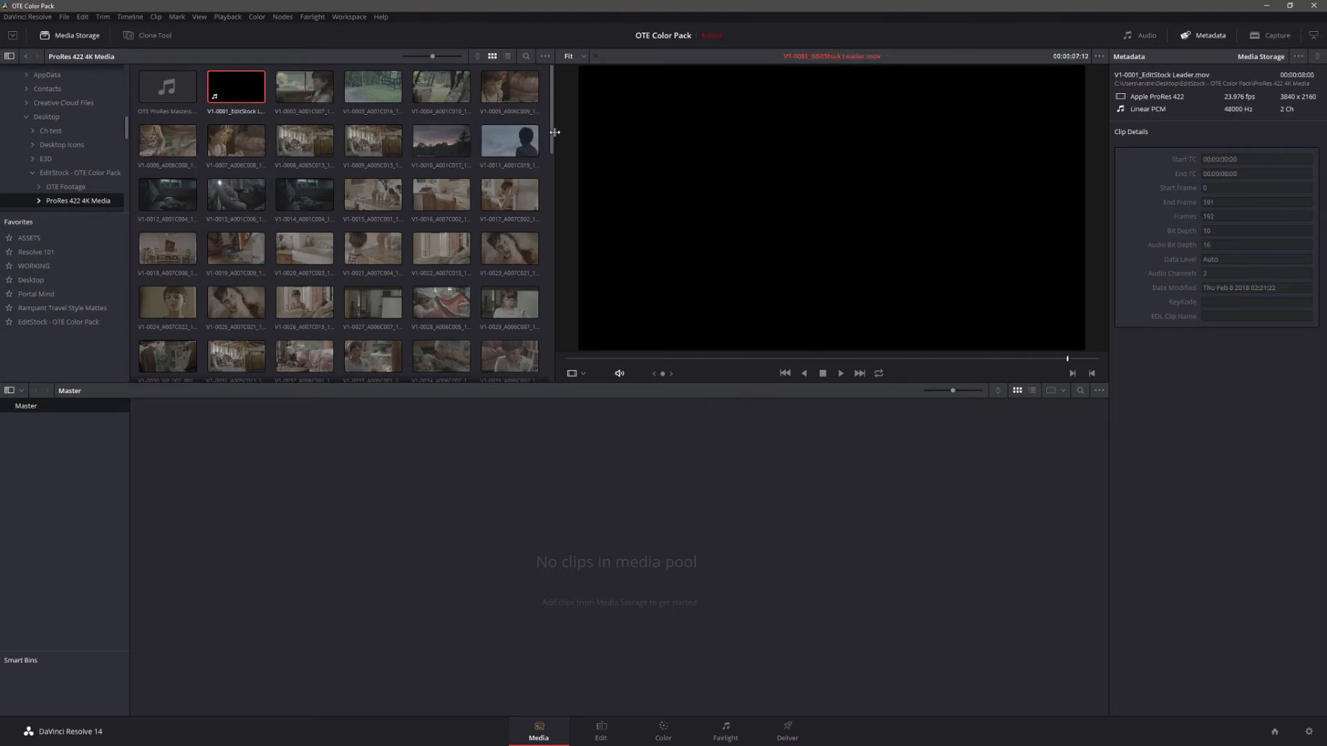
{"action": "left_click_drag", "start_coordinate": [552, 140], "coordinate": [522, 312]}
{"action": "scroll", "coordinate": [523, 313], "scroll_direction": "down", "scroll_amount": 5}
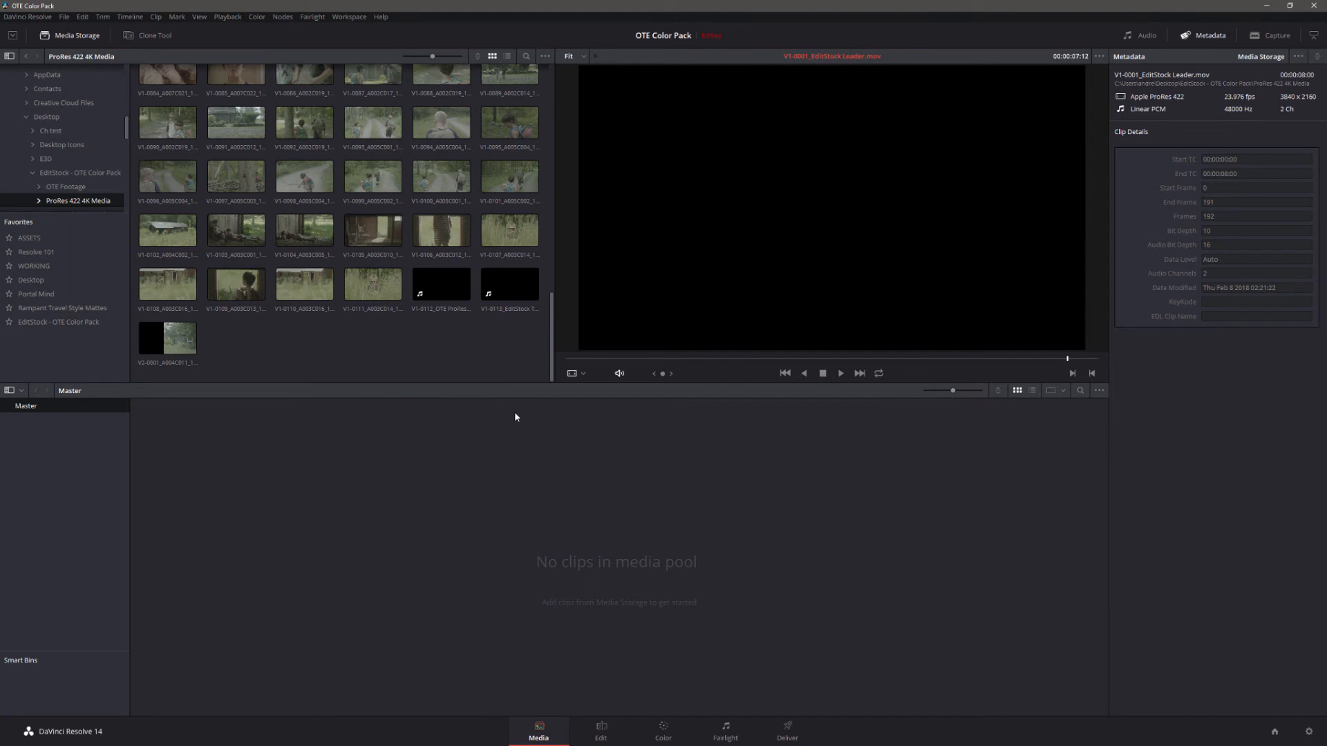
{"action": "left_click", "coordinate": [175, 347], "text": "shift"}
{"action": "left_click_drag", "start_coordinate": [178, 333], "coordinate": [206, 474]}
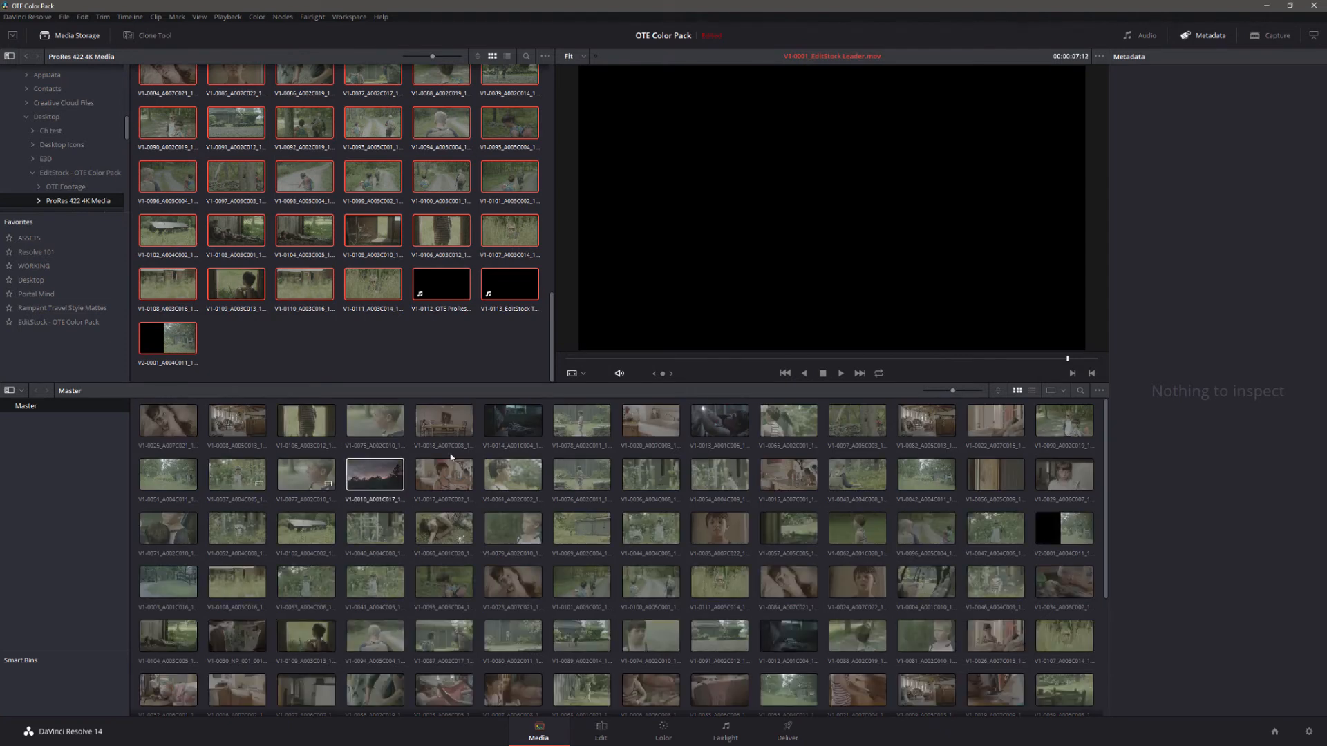
- Display the Shot & Scene metadata of the V1-0025 clip in the media pool and add the keyword "mother"
{"action": "left_click", "coordinate": [174, 424]}
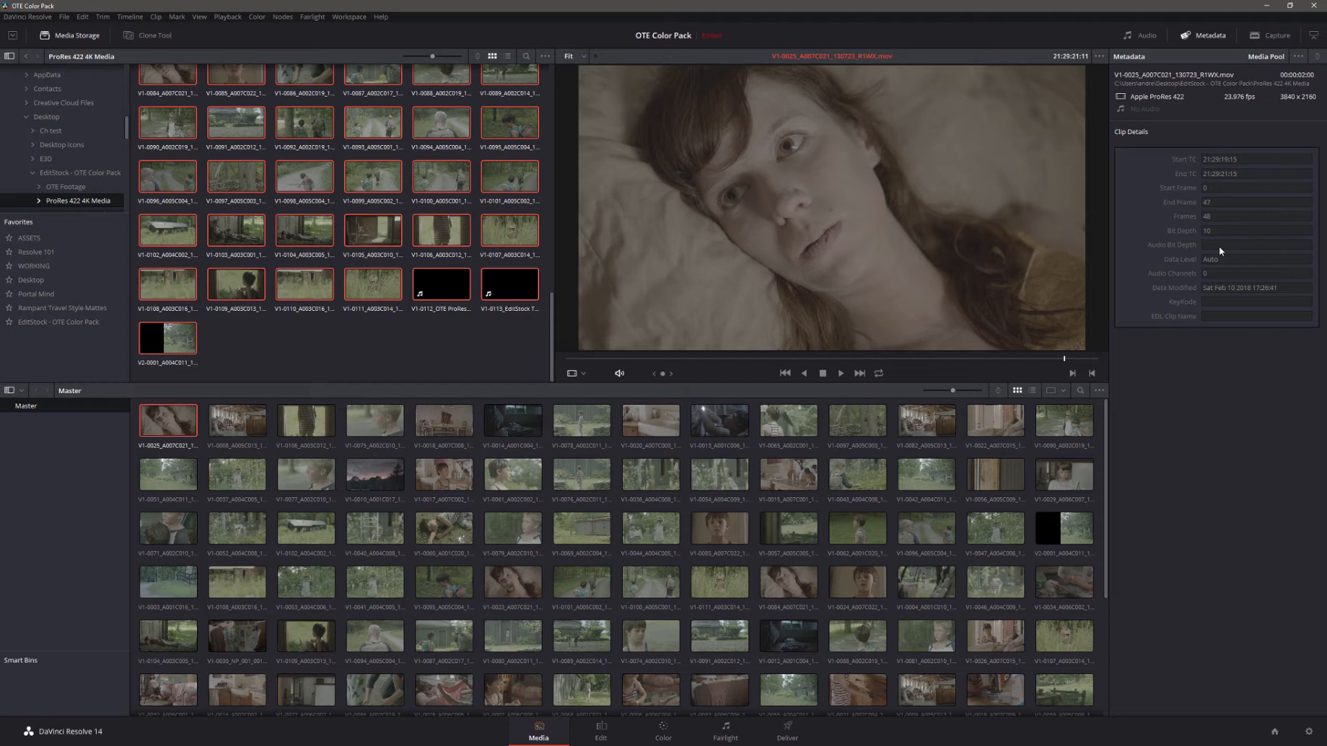
{"action": "left_click", "coordinate": [1316, 57]}
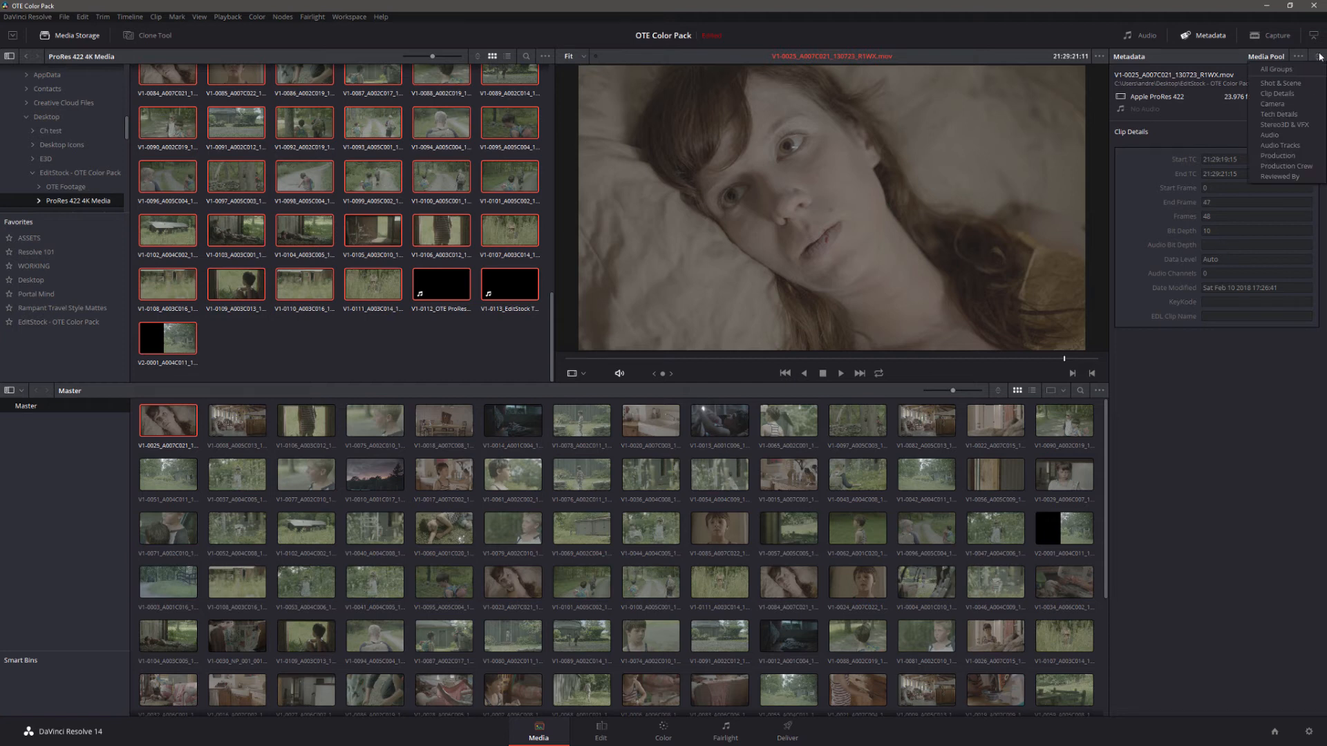
{"action": "left_click", "coordinate": [1280, 83]}
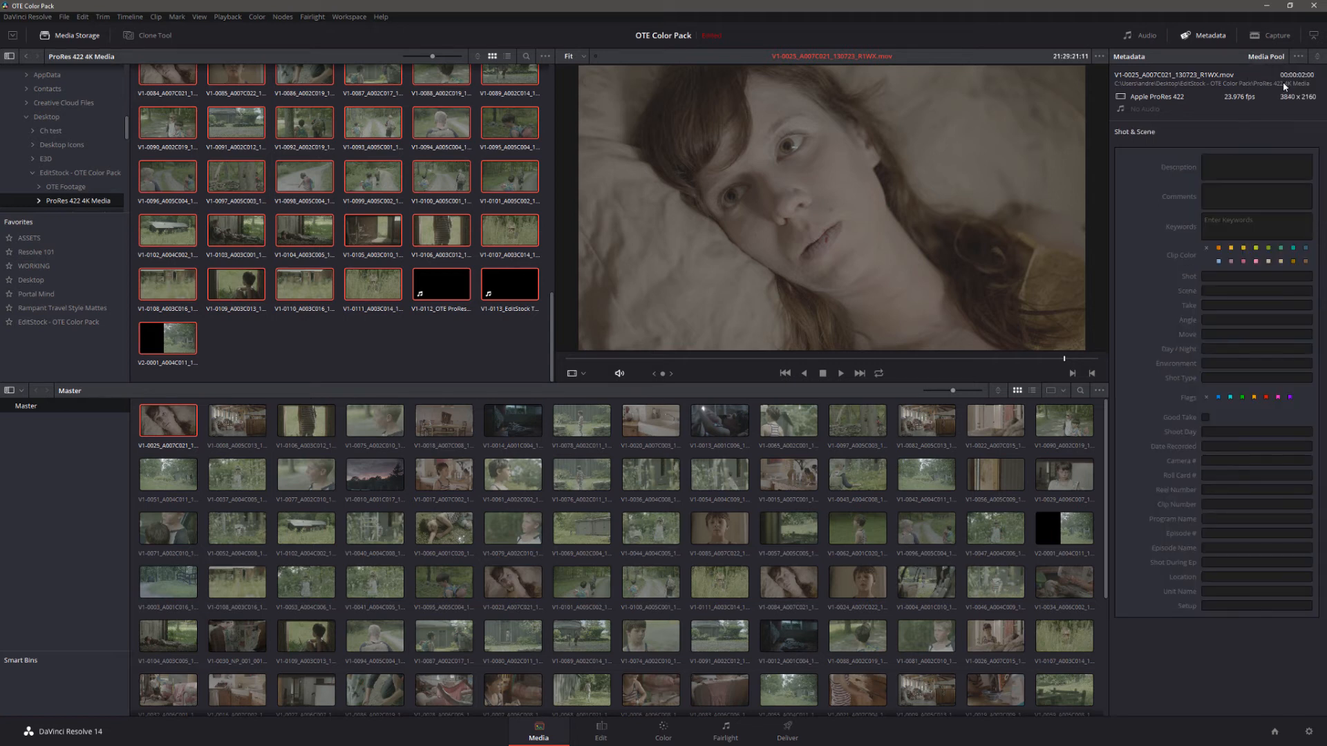
{"action": "left_click", "coordinate": [1231, 225]}
{"action": "type", "text": "mothe"}
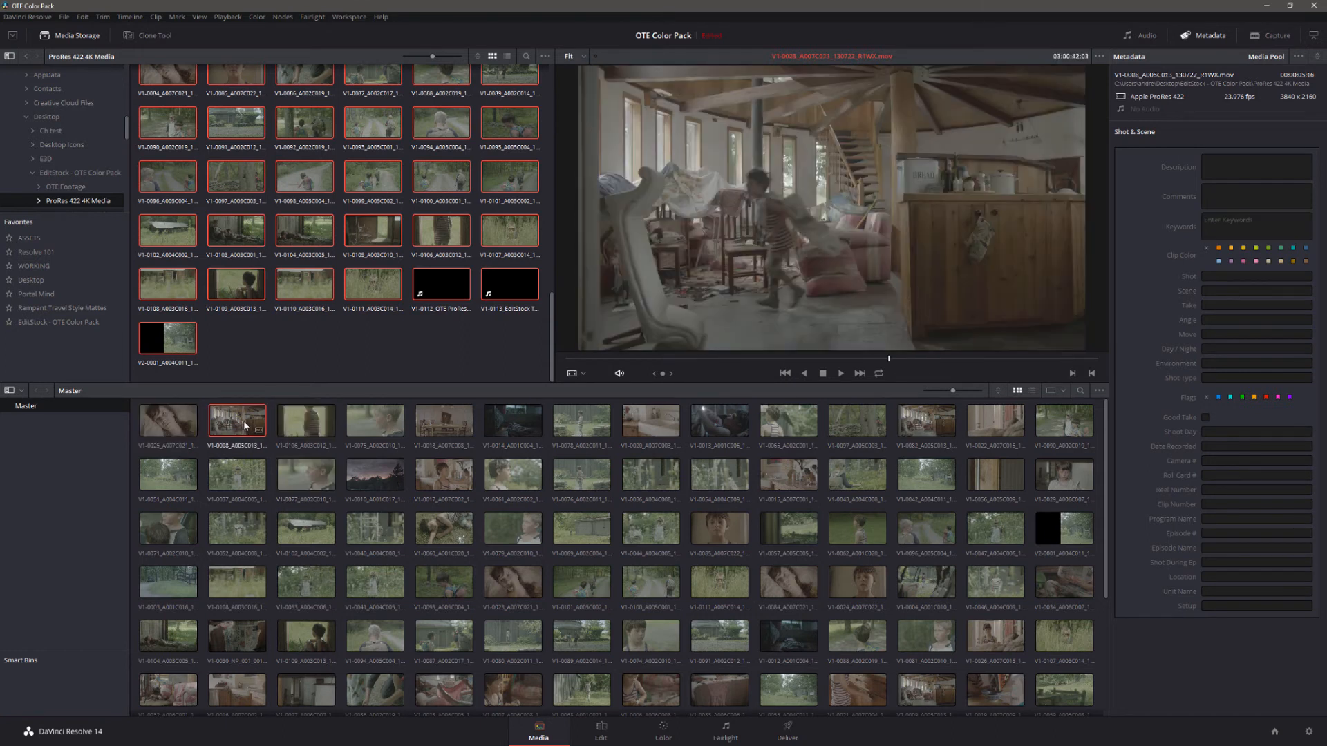
- Add the keyword "Evening Sky" to the V1-0010 sunset clip in the media pool
{"action": "left_click", "coordinate": [373, 478]}
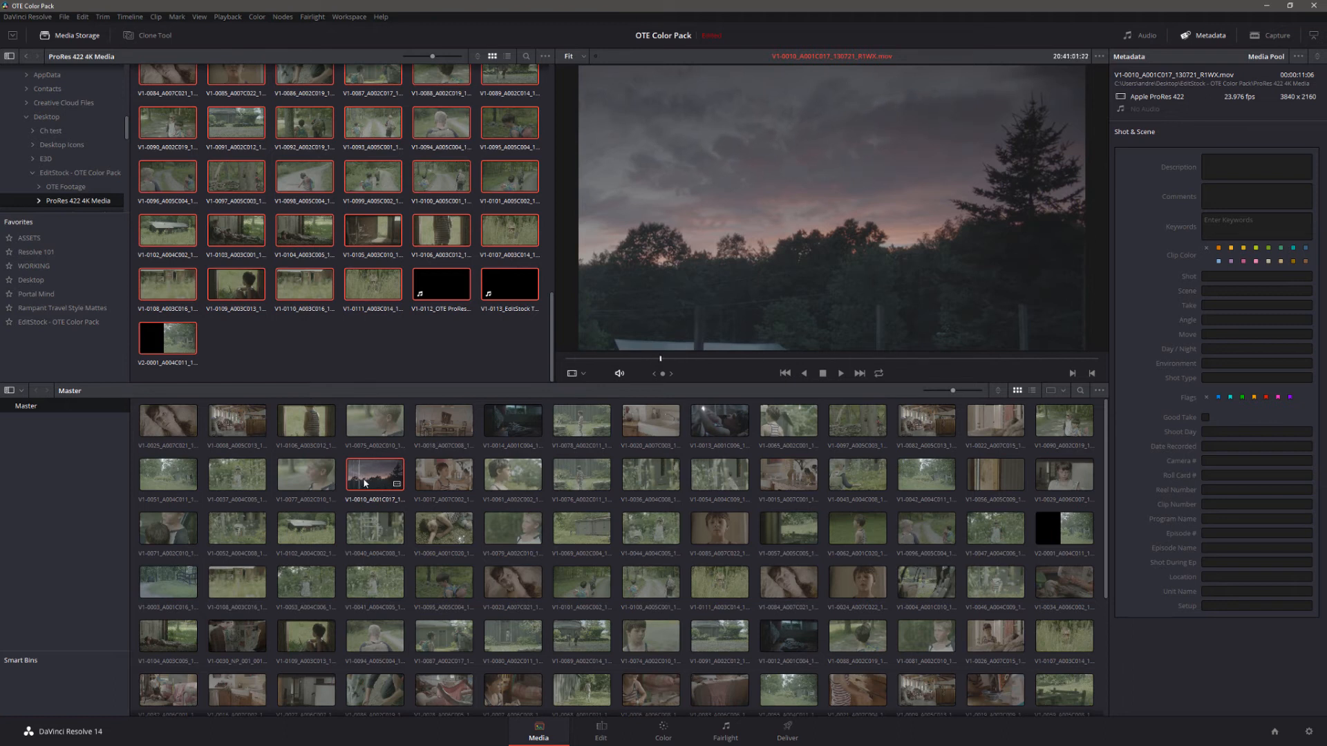
{"action": "left_click", "coordinate": [1231, 220]}
{"action": "type", "text": "Evening Sky"}
- Select nine media pool clips showing the boy, add the keyword "Mickey" to all of them and save the metadata
{"action": "left_click", "coordinate": [719, 536]}
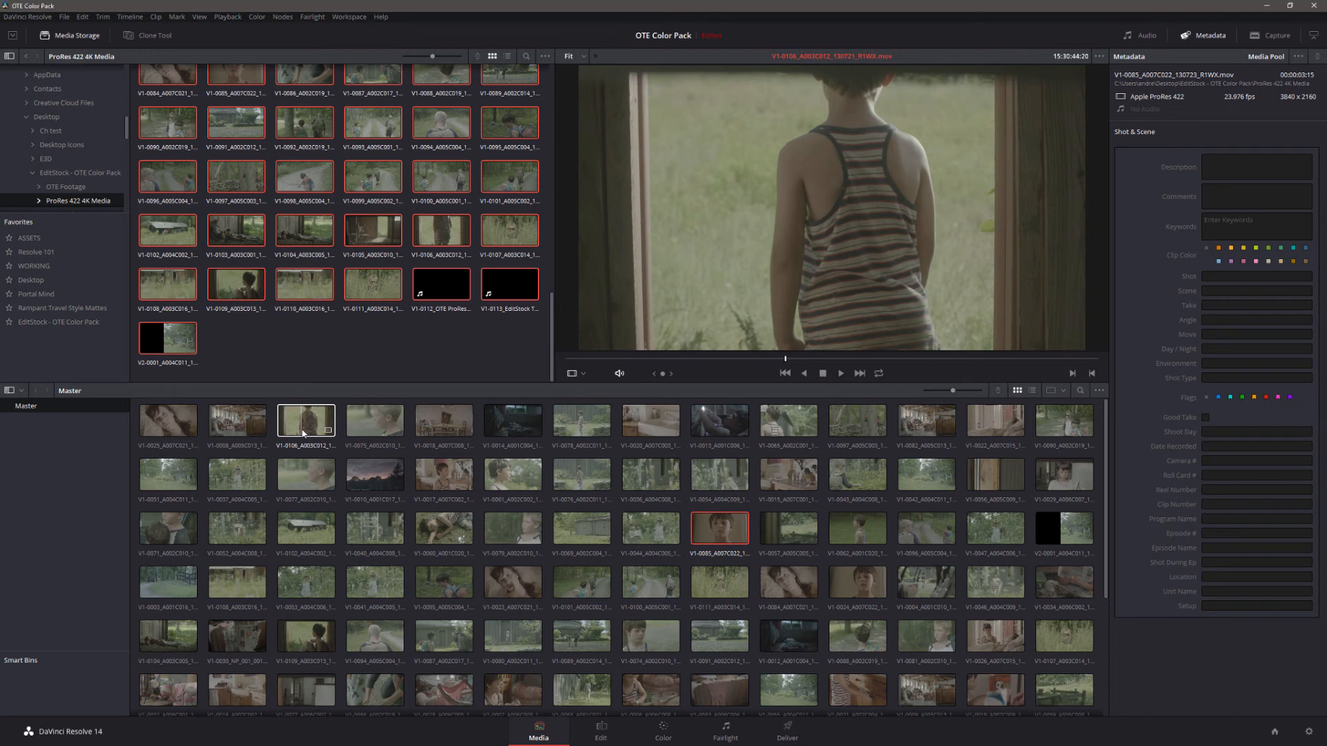
{"action": "left_click", "coordinate": [302, 434], "text": "ctrl"}
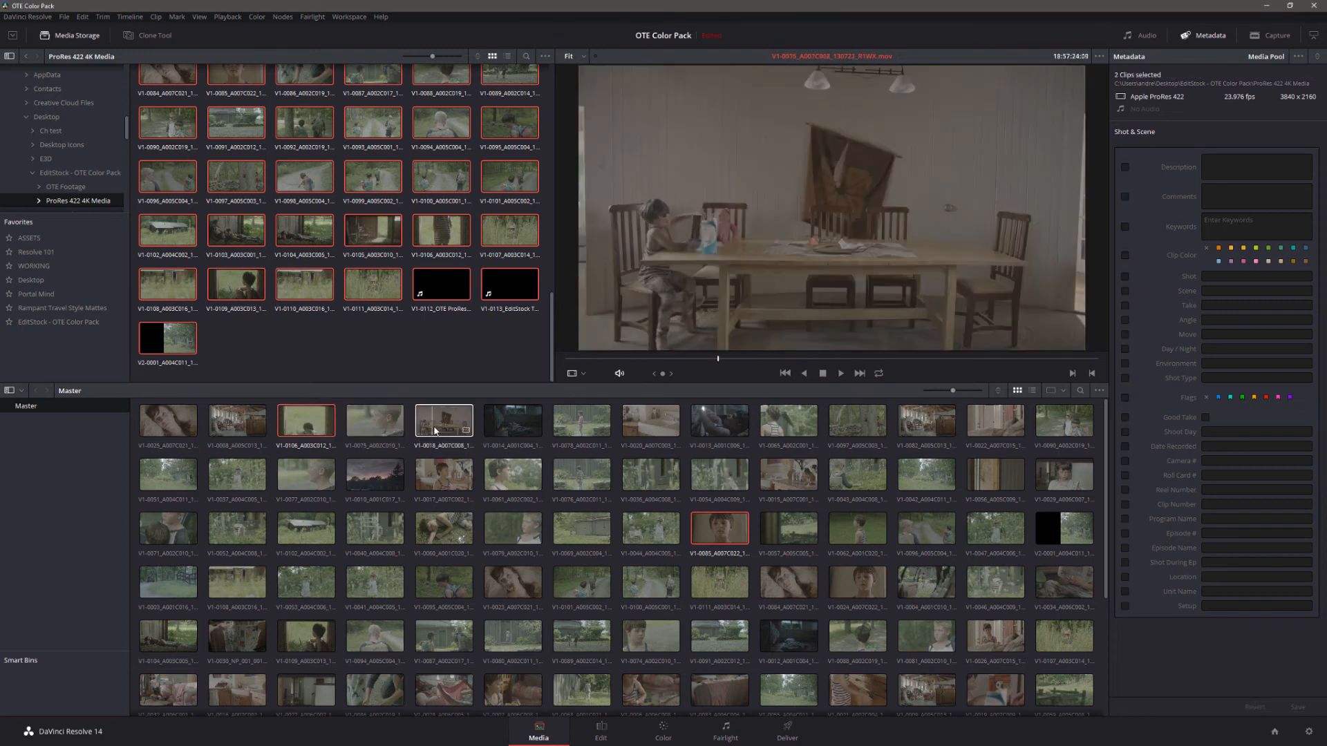
{"action": "left_click", "coordinate": [433, 429], "text": "ctrl"}
{"action": "left_click", "coordinate": [449, 475], "text": "ctrl"}
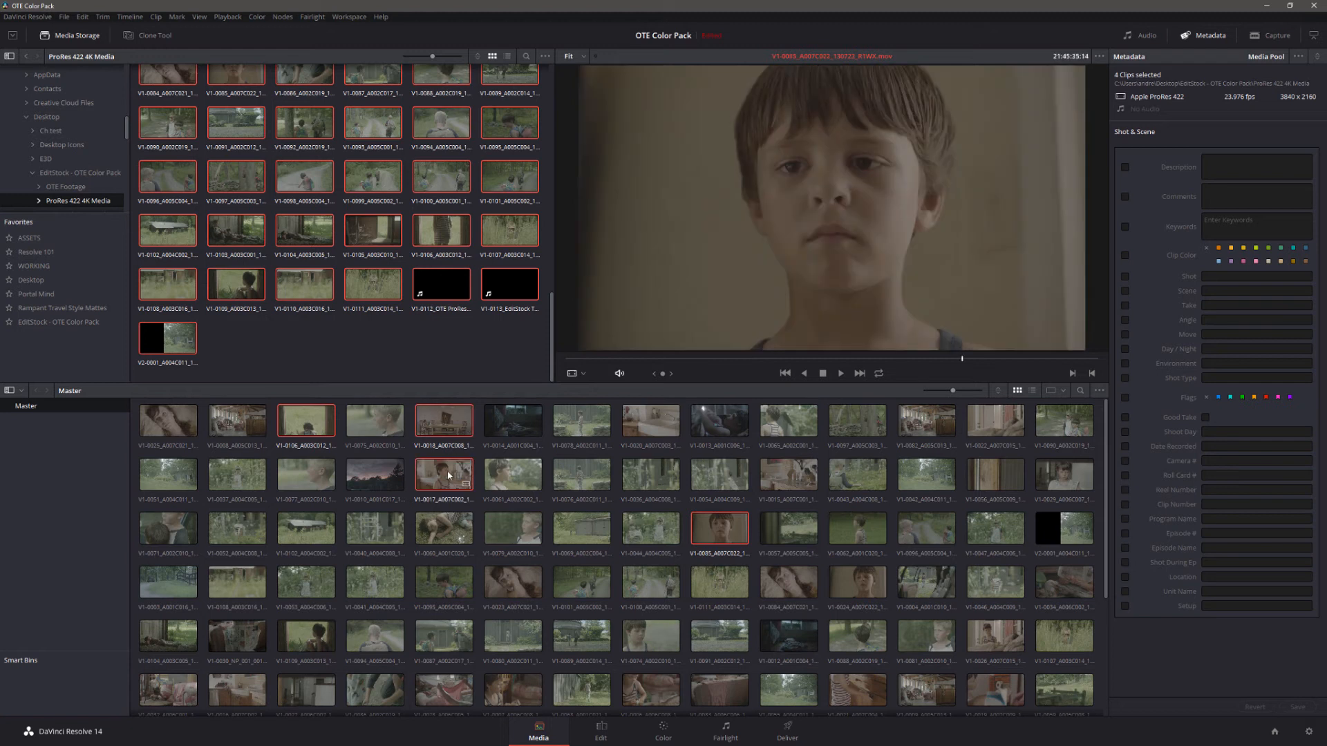
{"action": "left_click", "coordinate": [509, 476], "text": "ctrl"}
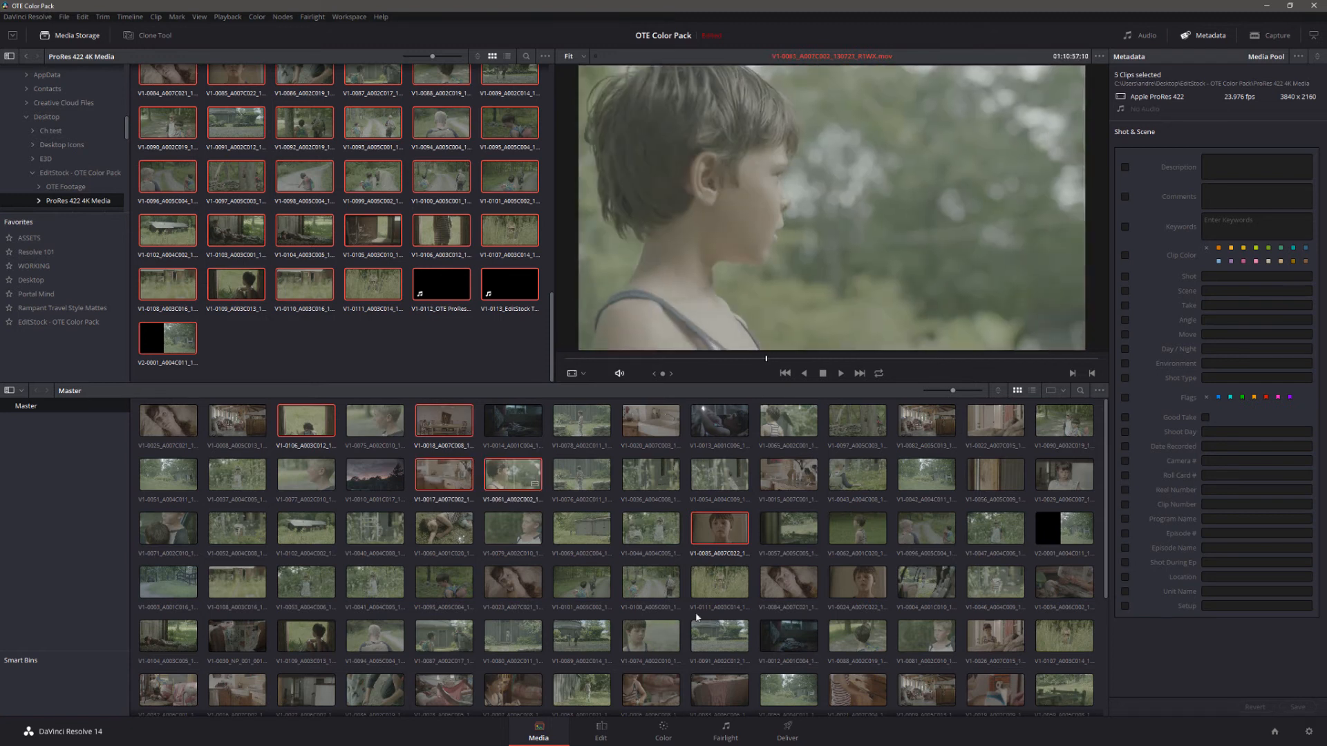
{"action": "left_click", "coordinate": [857, 528], "text": "ctrl"}
{"action": "left_click", "coordinate": [861, 586], "text": "ctrl"}
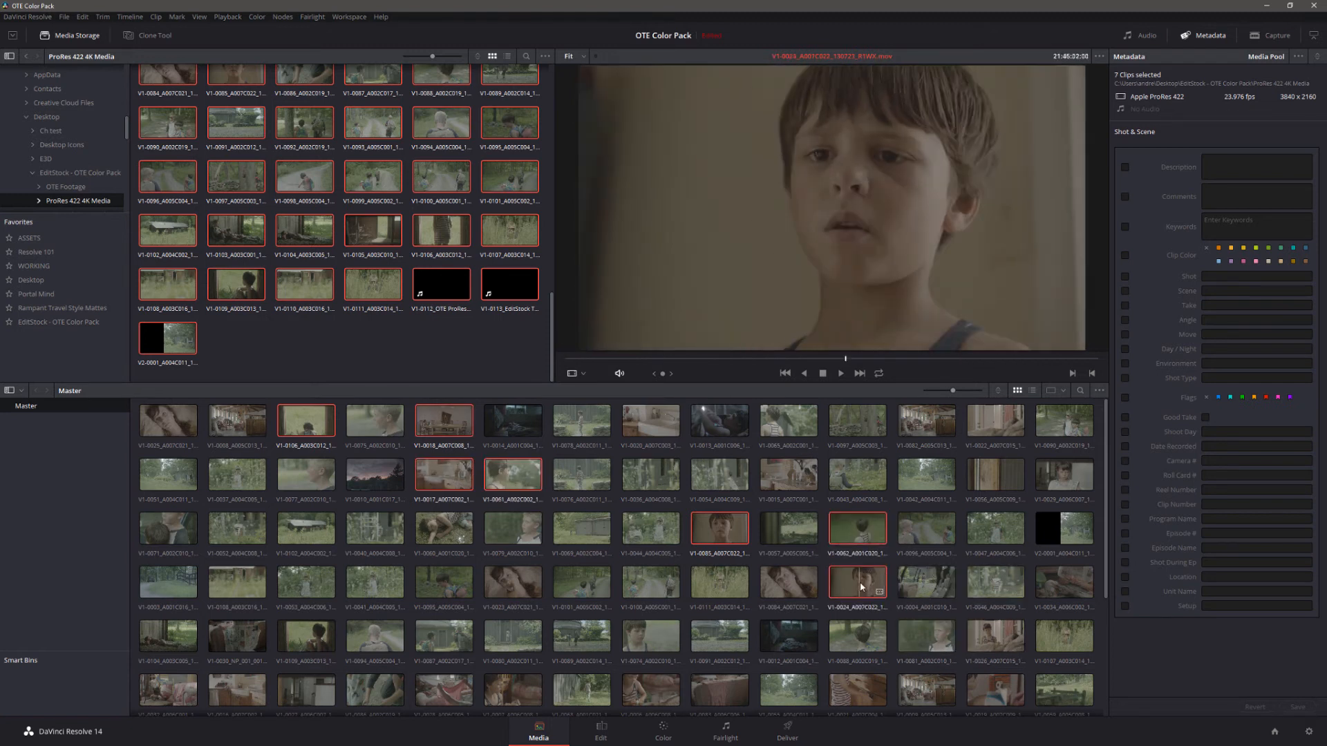
{"action": "left_click", "coordinate": [449, 591], "text": "ctrl"}
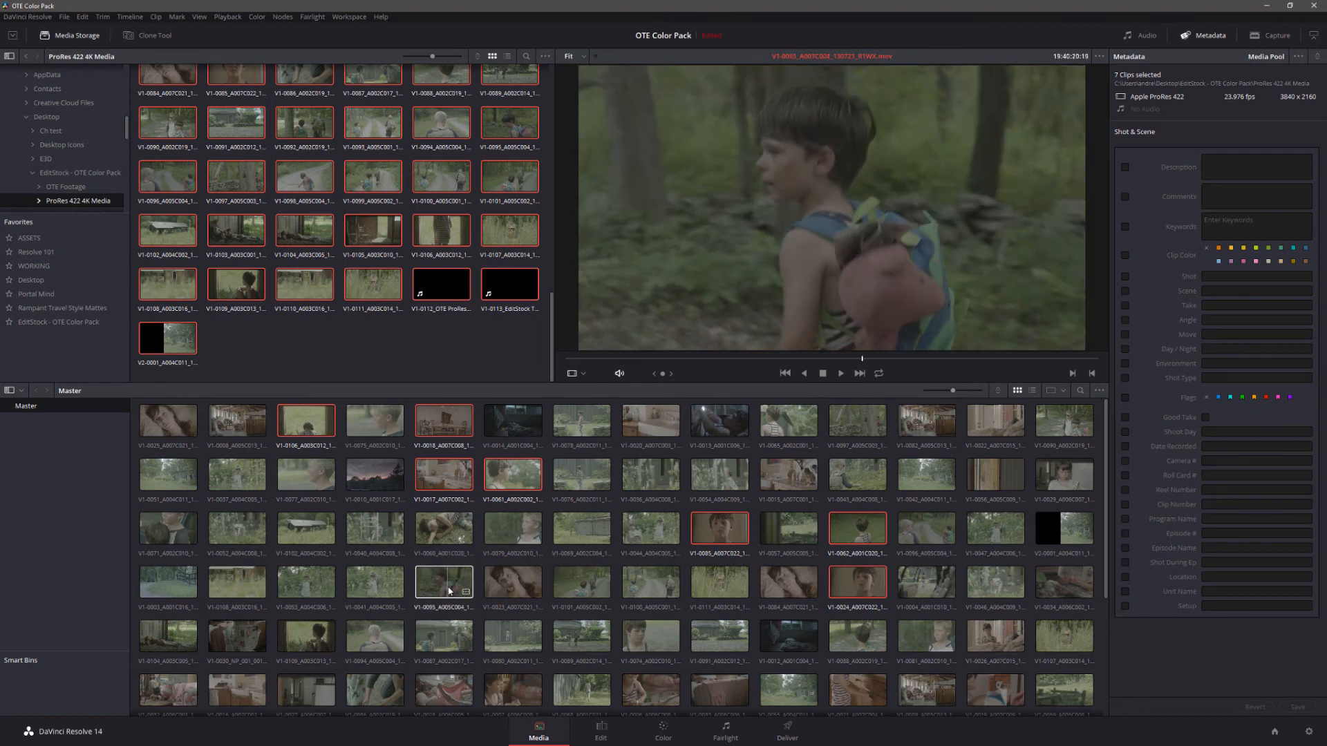
{"action": "left_click", "coordinate": [308, 645], "text": "ctrl"}
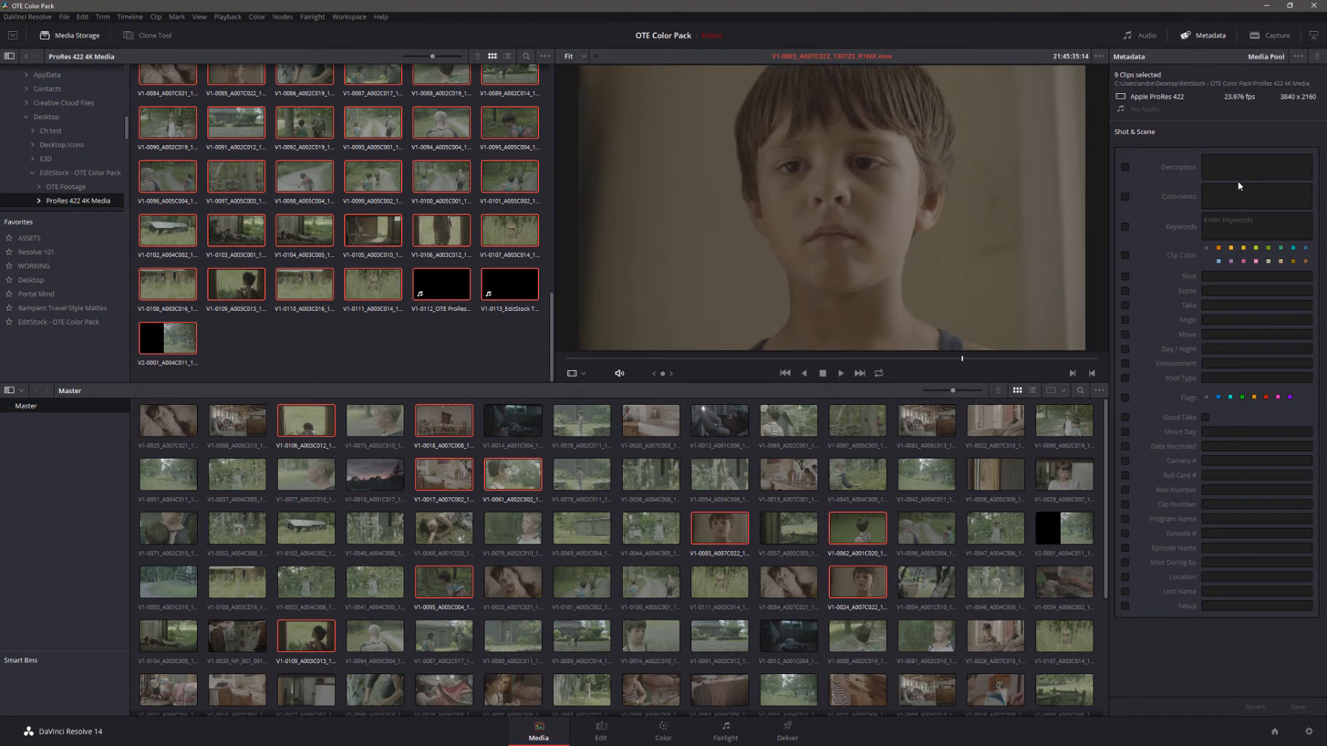
{"action": "left_click", "coordinate": [1243, 225]}
{"action": "type", "text": "Mickey"}
{"action": "key", "text": "Return"}
{"action": "left_click", "coordinate": [1298, 707]}
- Add the keyword "mother" to the V1-0084 and V1-0023 clips, matching the V1-0025 clip, and save the metadata
{"action": "left_click", "coordinate": [789, 582]}
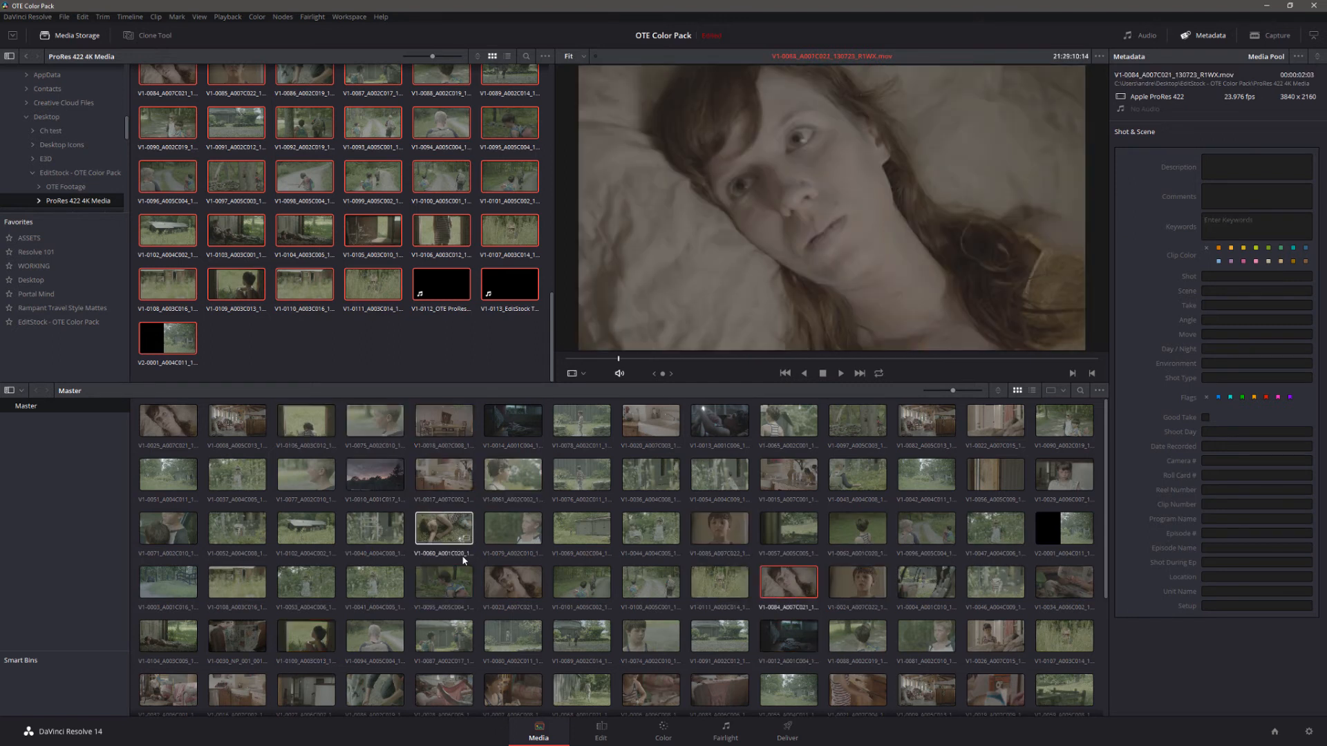
{"action": "left_click", "coordinate": [168, 424]}
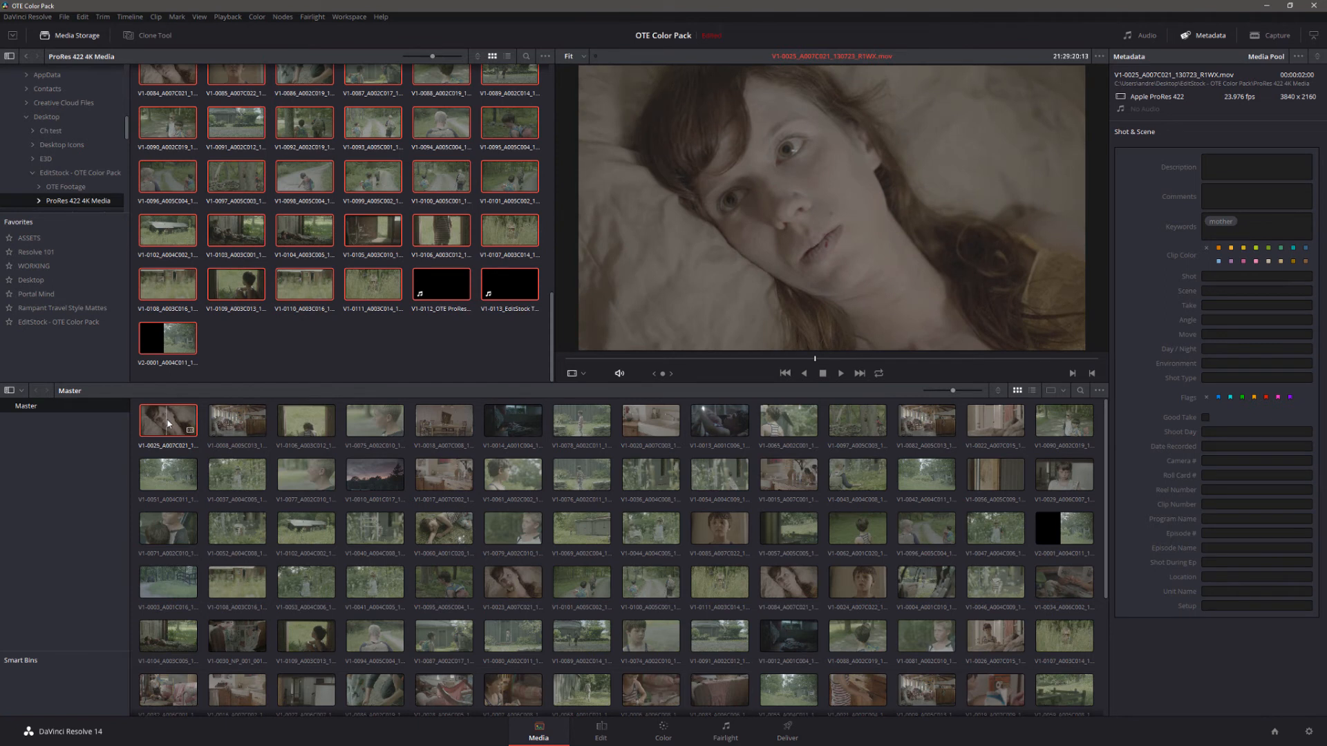
{"action": "left_click", "coordinate": [789, 586]}
{"action": "left_click", "coordinate": [504, 579], "text": "ctrl"}
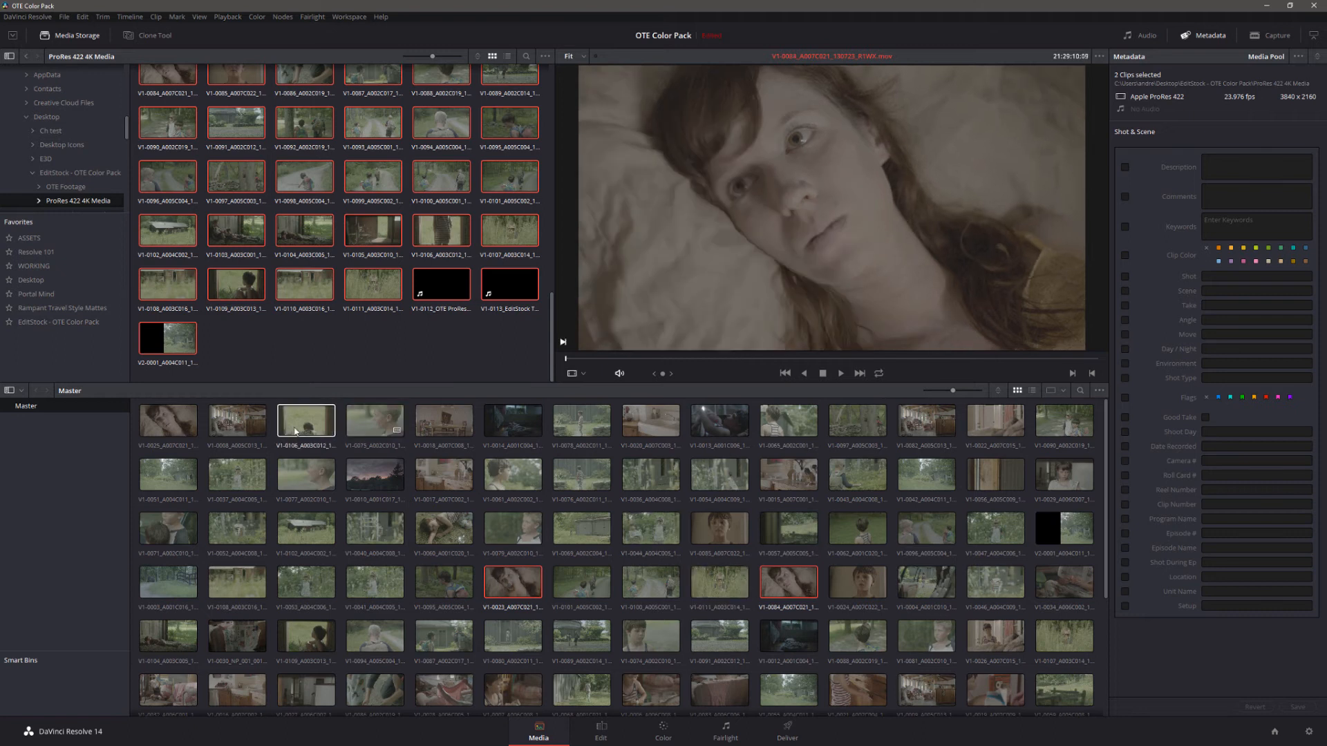
{"action": "left_click", "coordinate": [174, 424]}
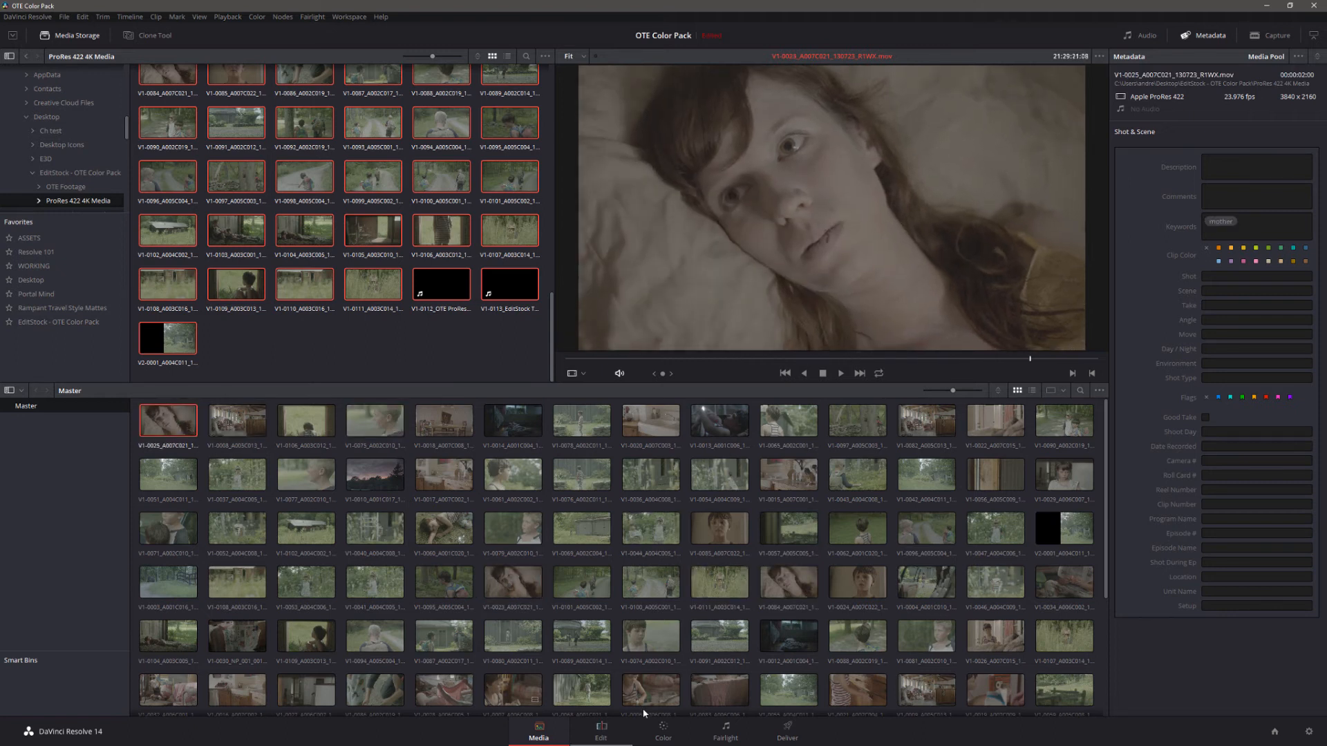
{"action": "left_click", "coordinate": [775, 599]}
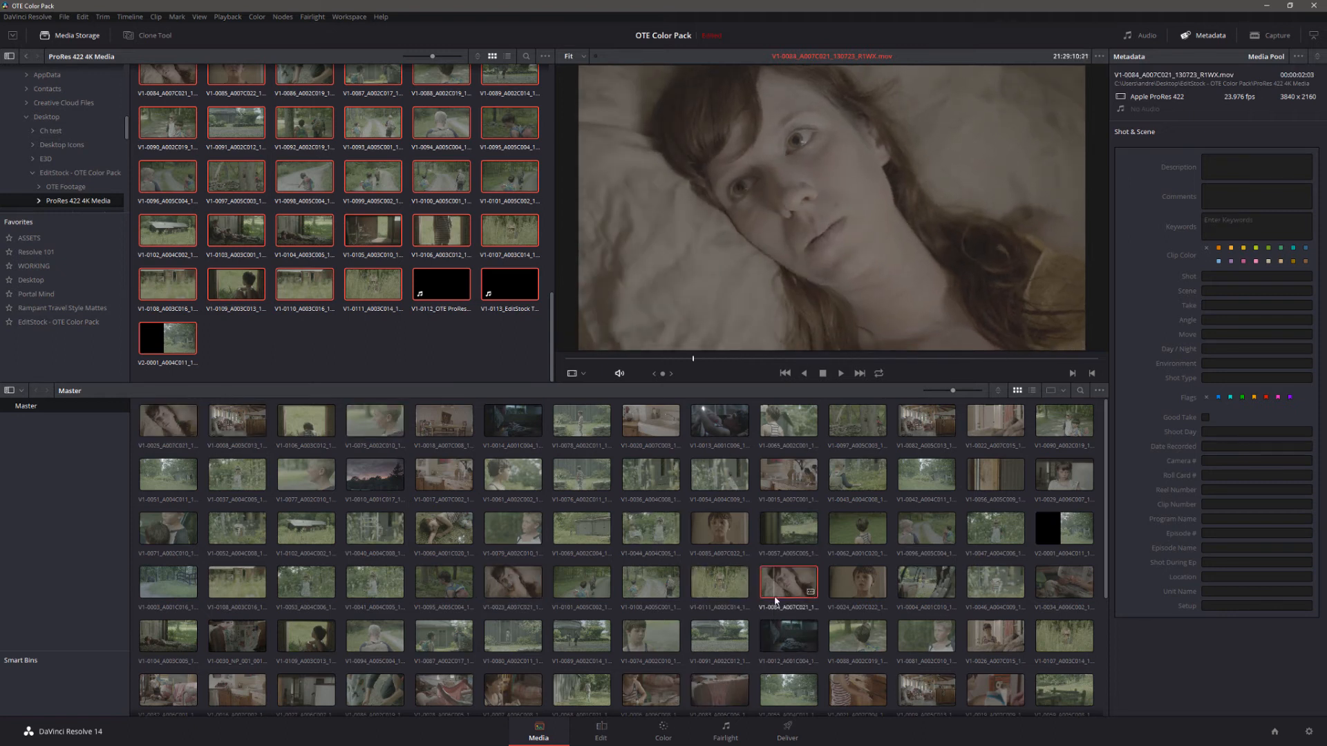
{"action": "left_click", "coordinate": [513, 581], "text": "ctrl"}
{"action": "left_click", "coordinate": [1230, 220]}
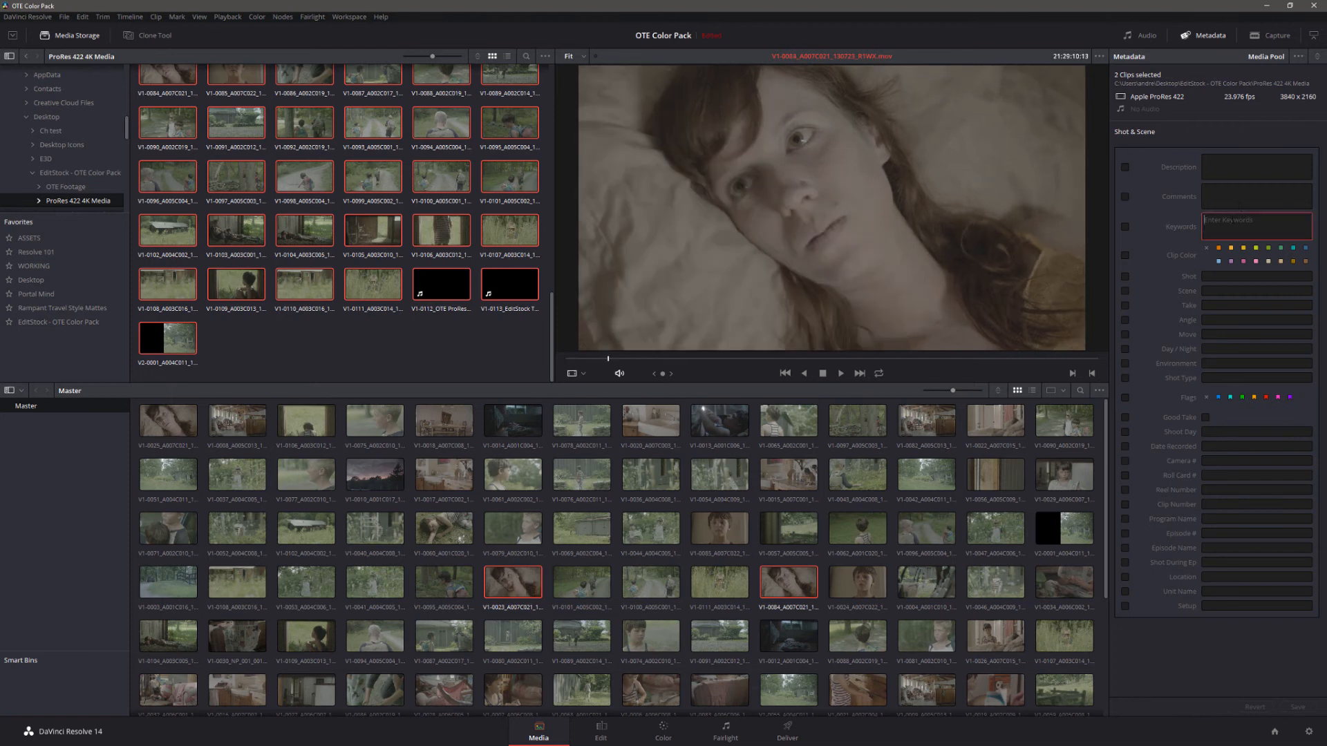
{"action": "type", "text": "mother"}
{"action": "left_click", "coordinate": [1249, 232]}
{"action": "left_click", "coordinate": [1299, 709]}
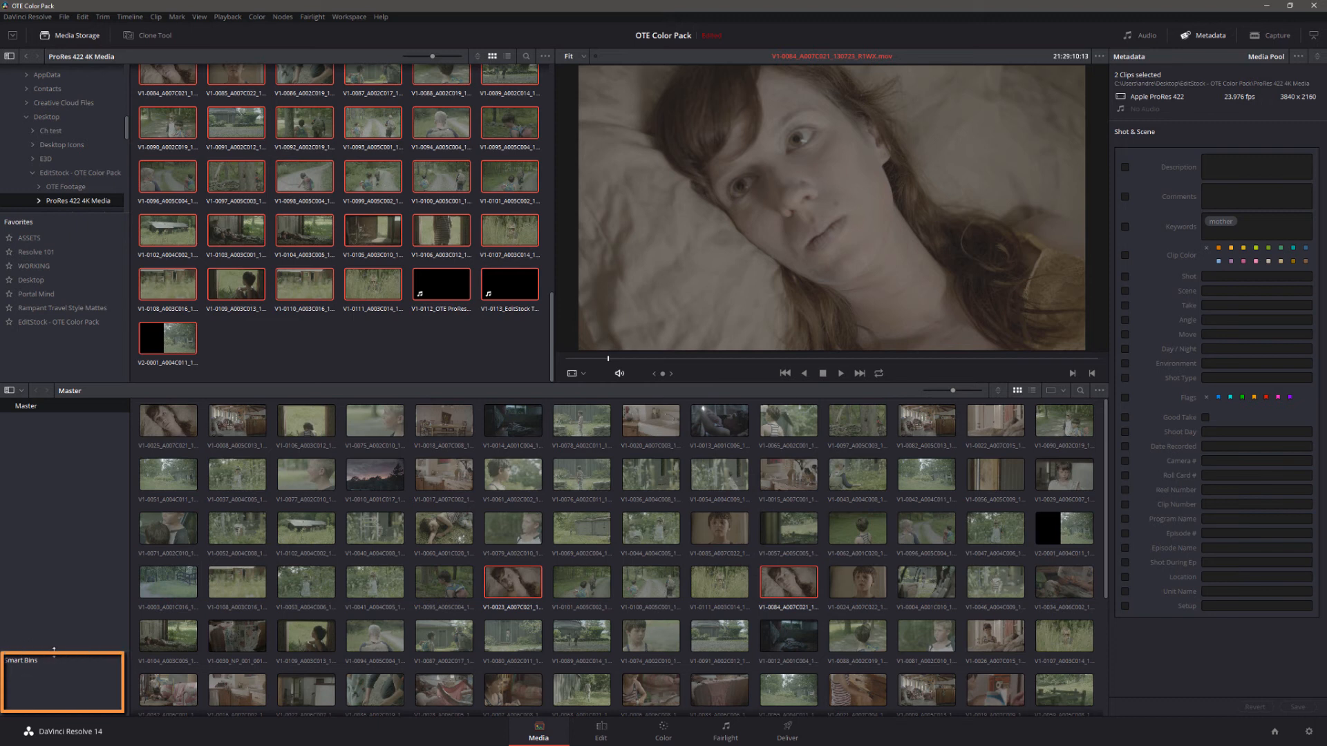
- Enlarge the Smart Bins area and start a new smart bin named "Mickey"
{"action": "left_click_drag", "start_coordinate": [56, 650], "coordinate": [56, 598]}
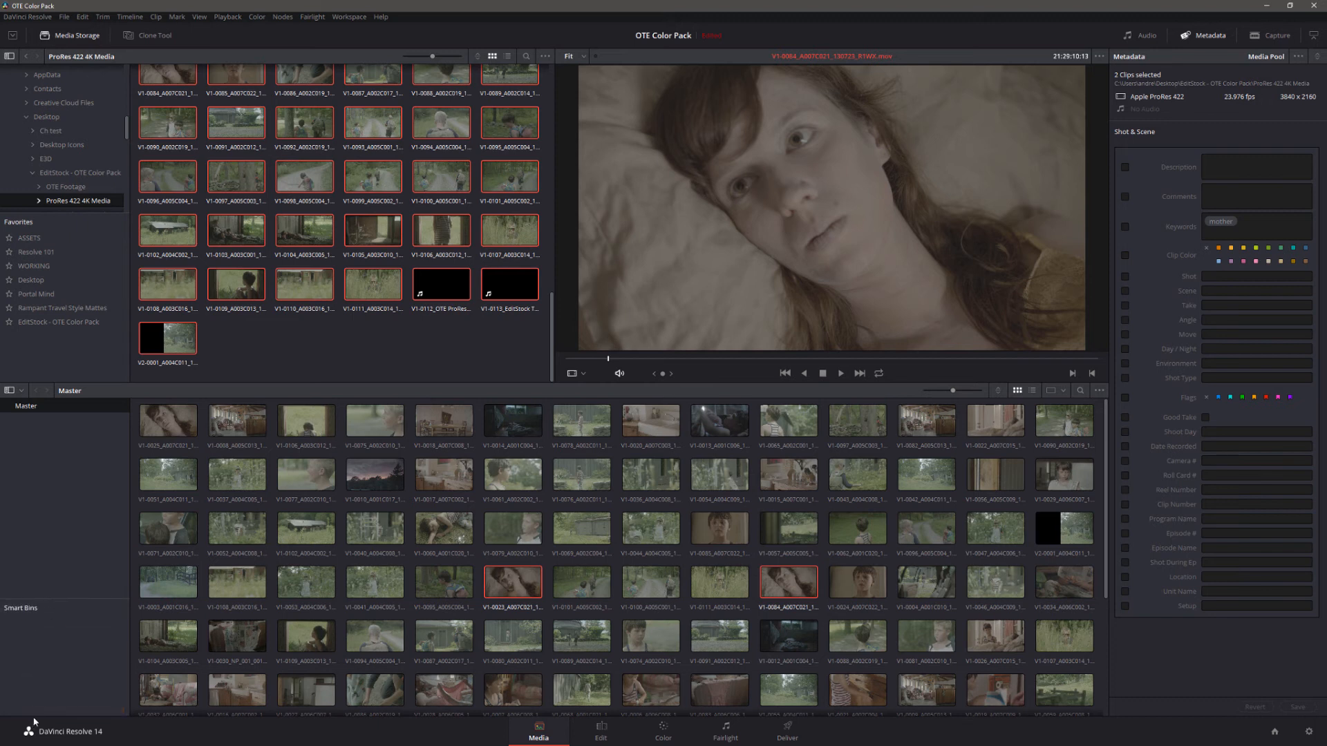
{"action": "right_click", "coordinate": [36, 629]}
{"action": "left_click", "coordinate": [55, 639]}
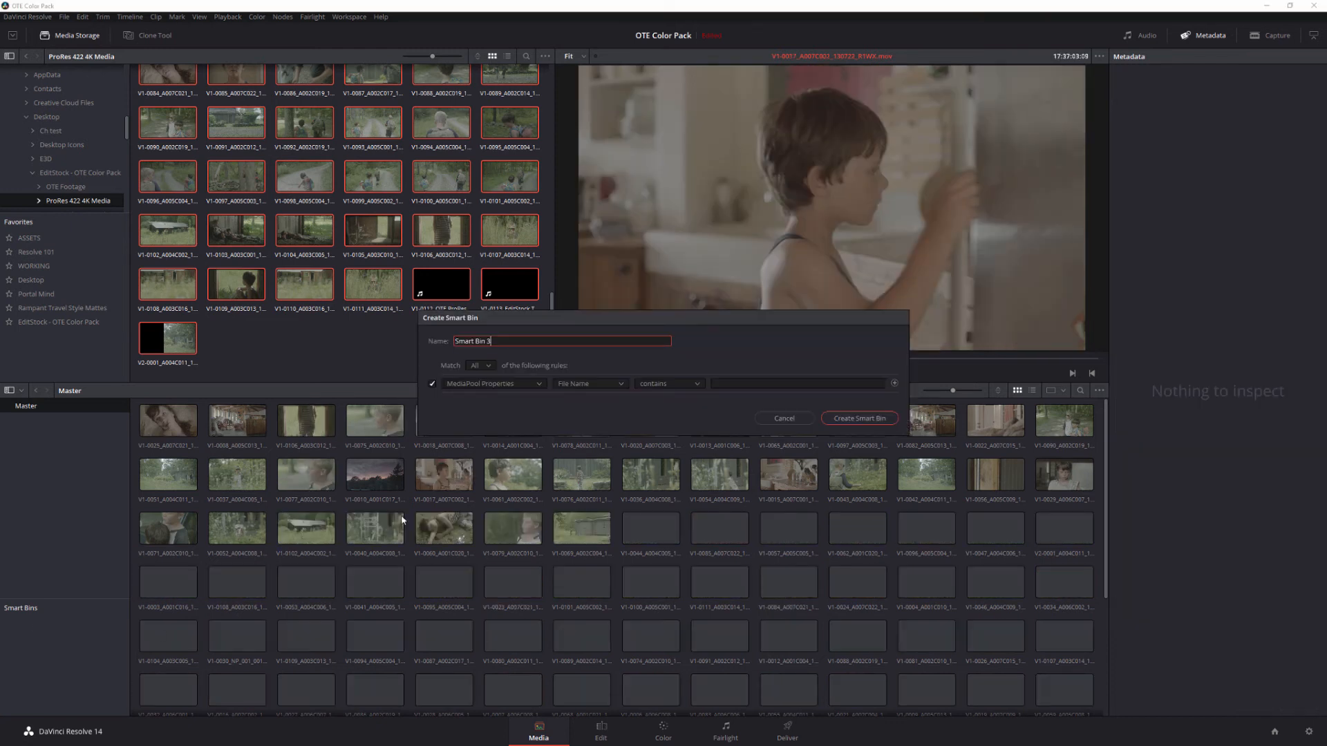
{"action": "left_click_drag", "start_coordinate": [518, 342], "coordinate": [410, 324]}
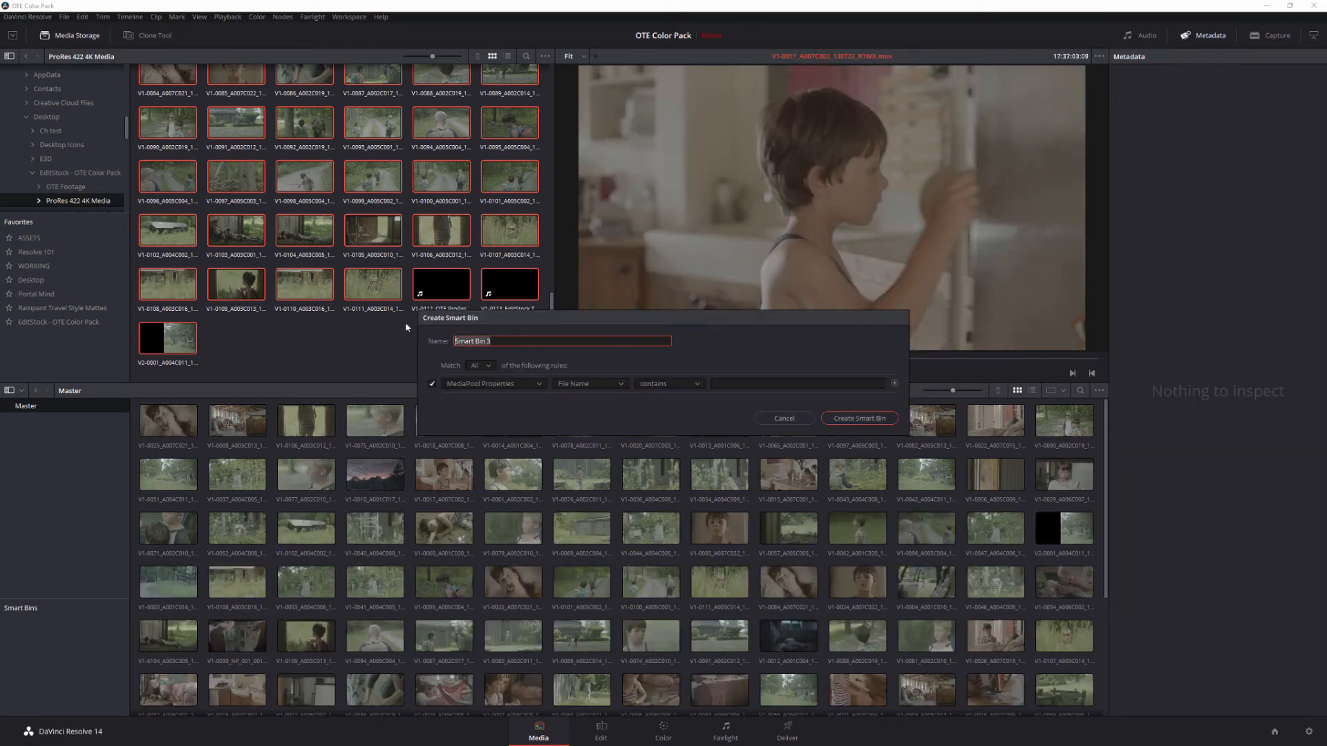
{"action": "type", "text": "Mickey"}
- Set the smart bin rule to Keywords contains "Mickey" and create the bin
{"action": "left_click", "coordinate": [593, 384]}
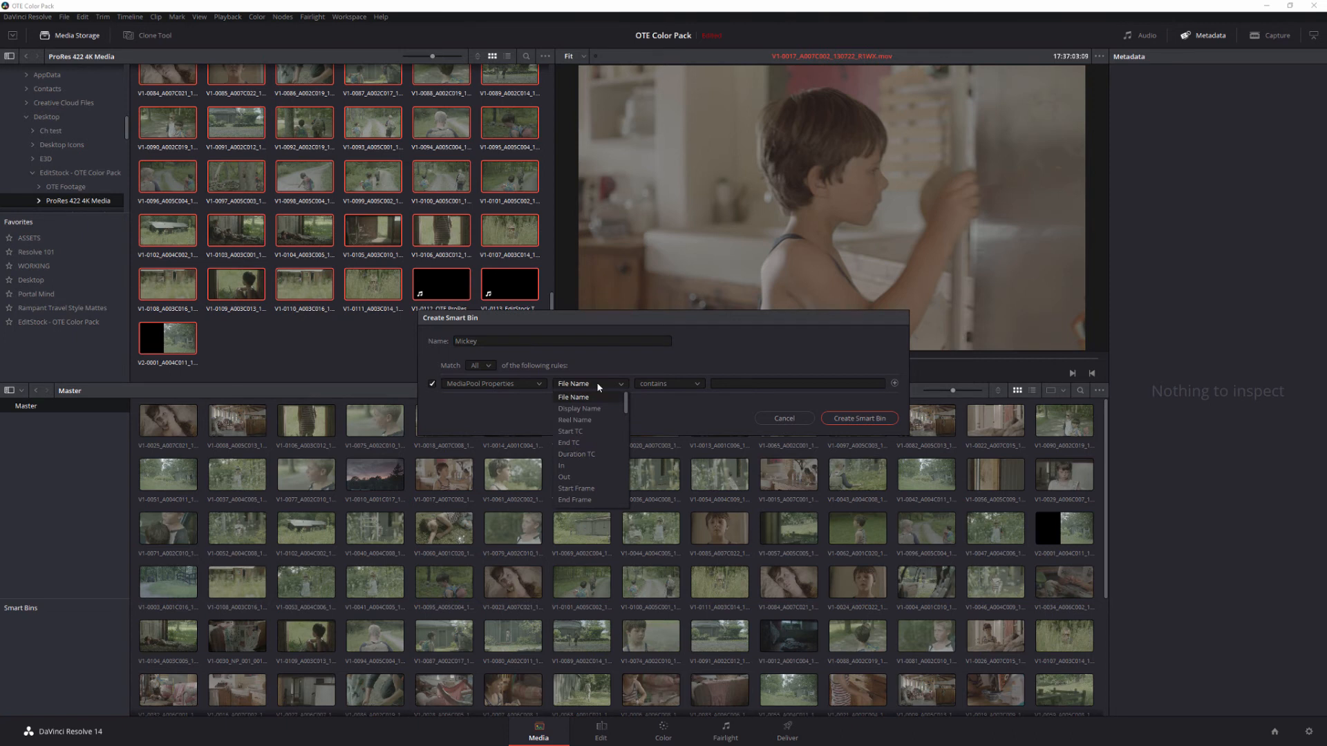
{"action": "key", "text": "k"}
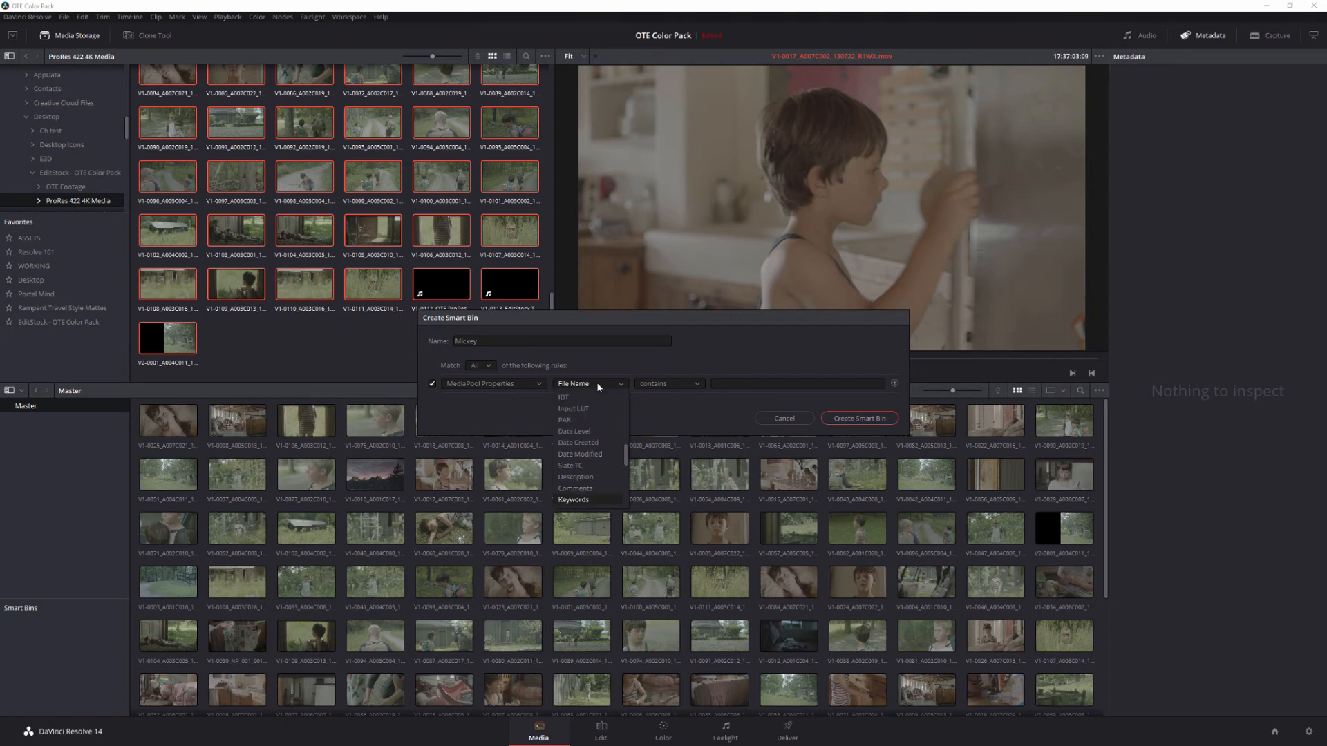
{"action": "left_click", "coordinate": [582, 499]}
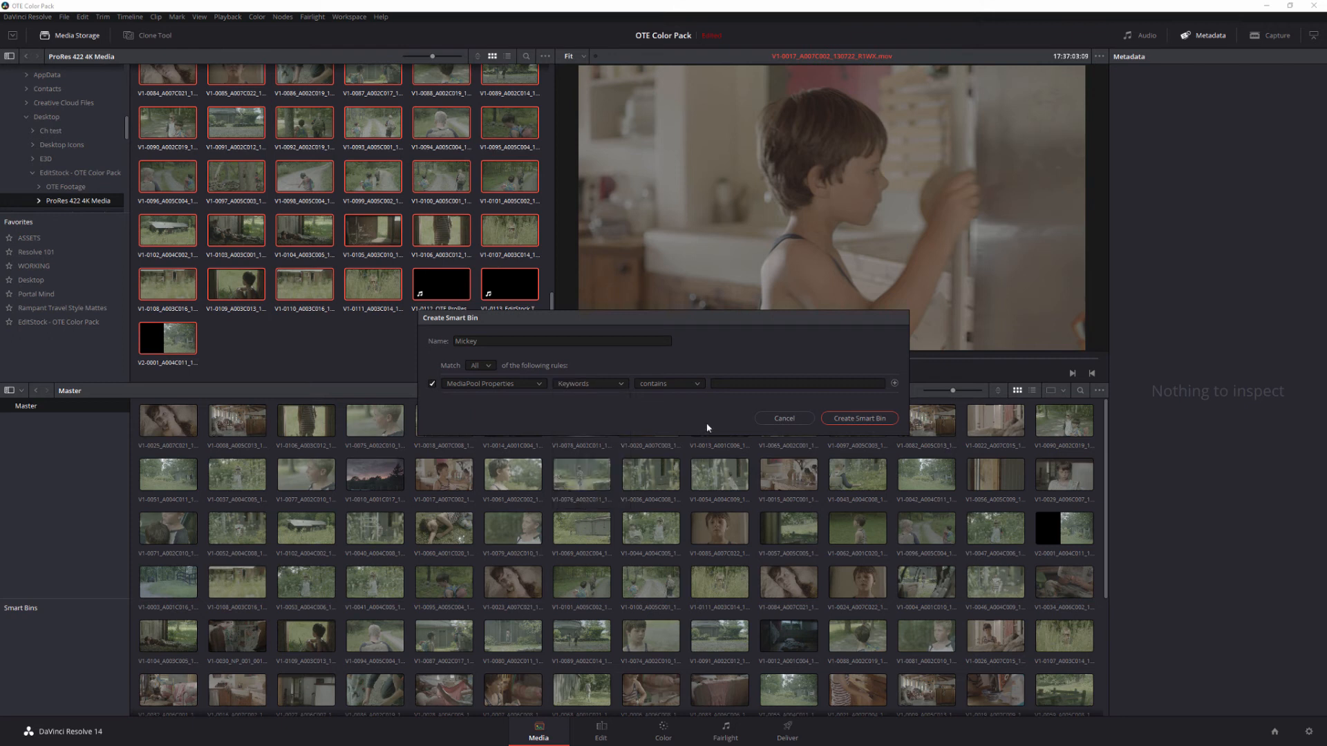
{"action": "left_click", "coordinate": [736, 385]}
{"action": "type", "text": "Micke"}
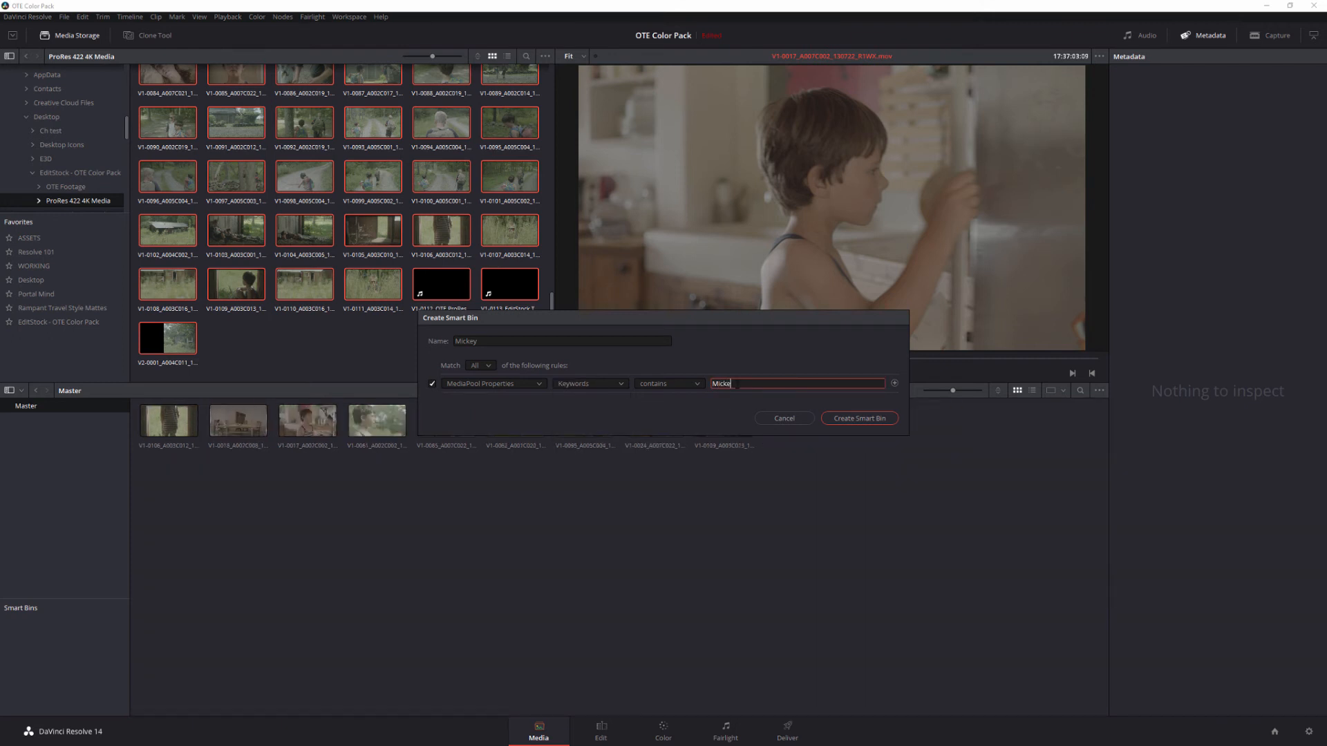
{"action": "type", "text": "y"}
{"action": "left_click", "coordinate": [860, 418]}
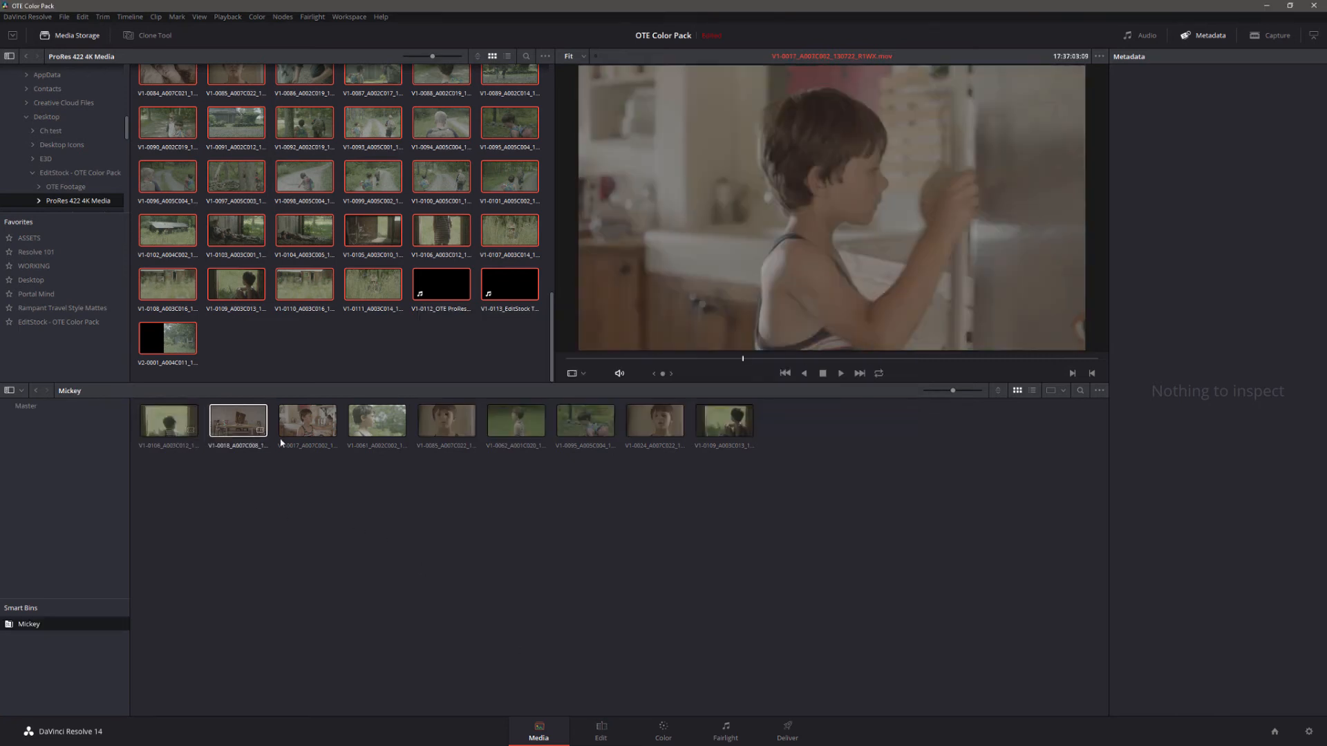
{"action": "left_click", "coordinate": [712, 440]}
- Create a smart bin named "mother" with the media pool rule Keywords contains "mother"
{"action": "right_click", "coordinate": [46, 657]}
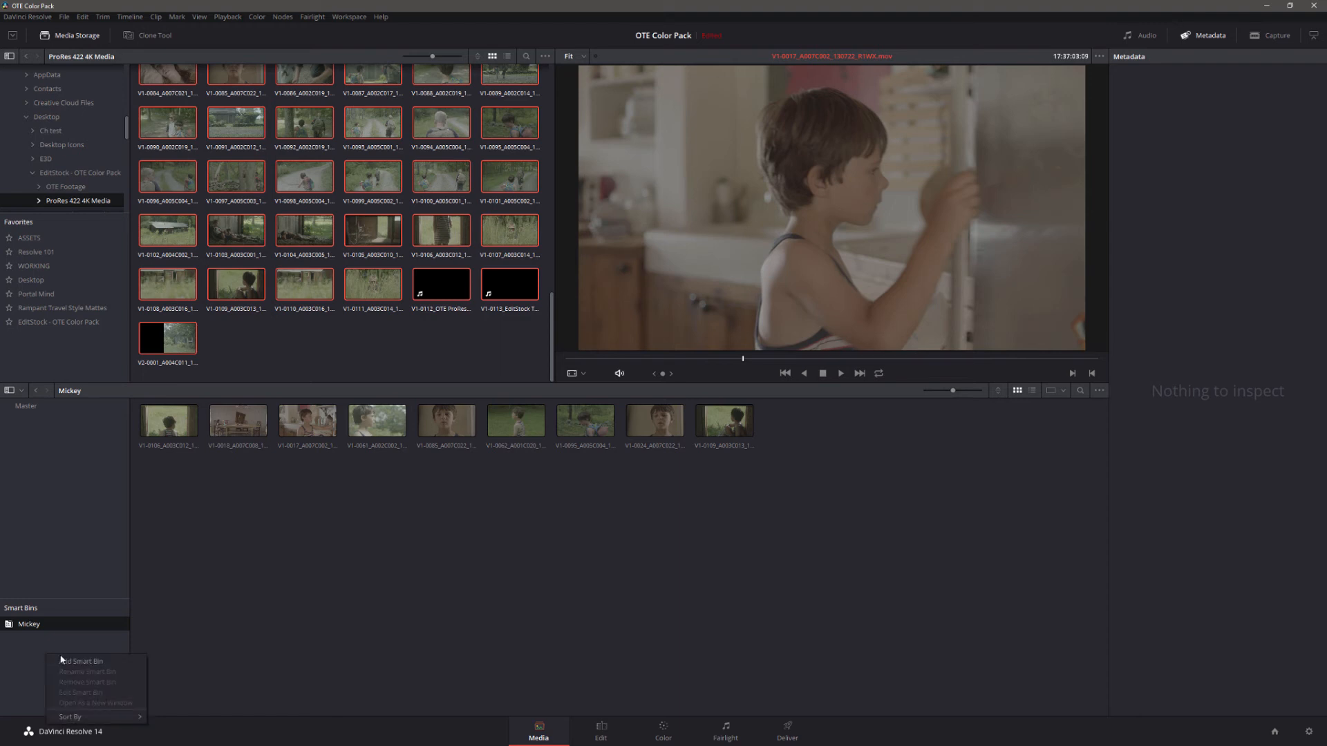
{"action": "left_click", "coordinate": [81, 660]}
{"action": "left_click_drag", "start_coordinate": [522, 343], "coordinate": [430, 329]}
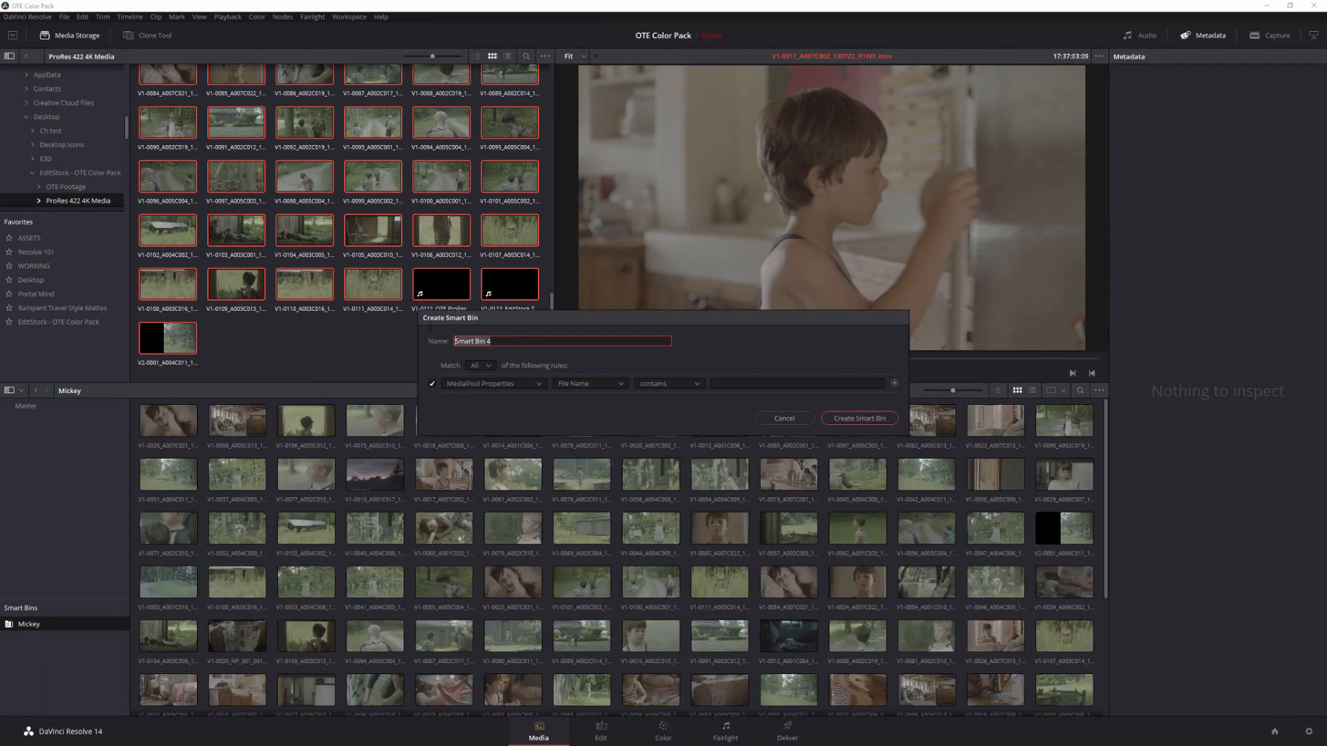
{"action": "type", "text": "mother"}
{"action": "left_click", "coordinate": [615, 384]}
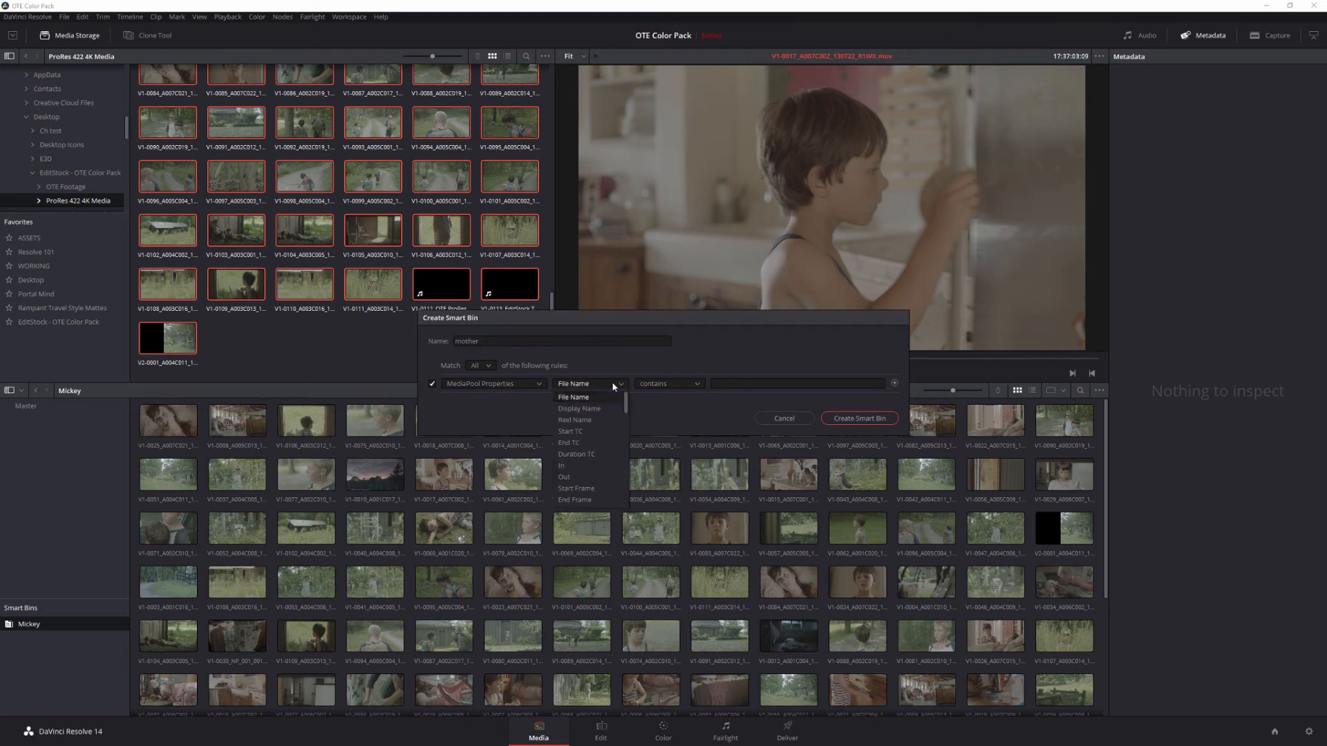
{"action": "key", "text": "k"}
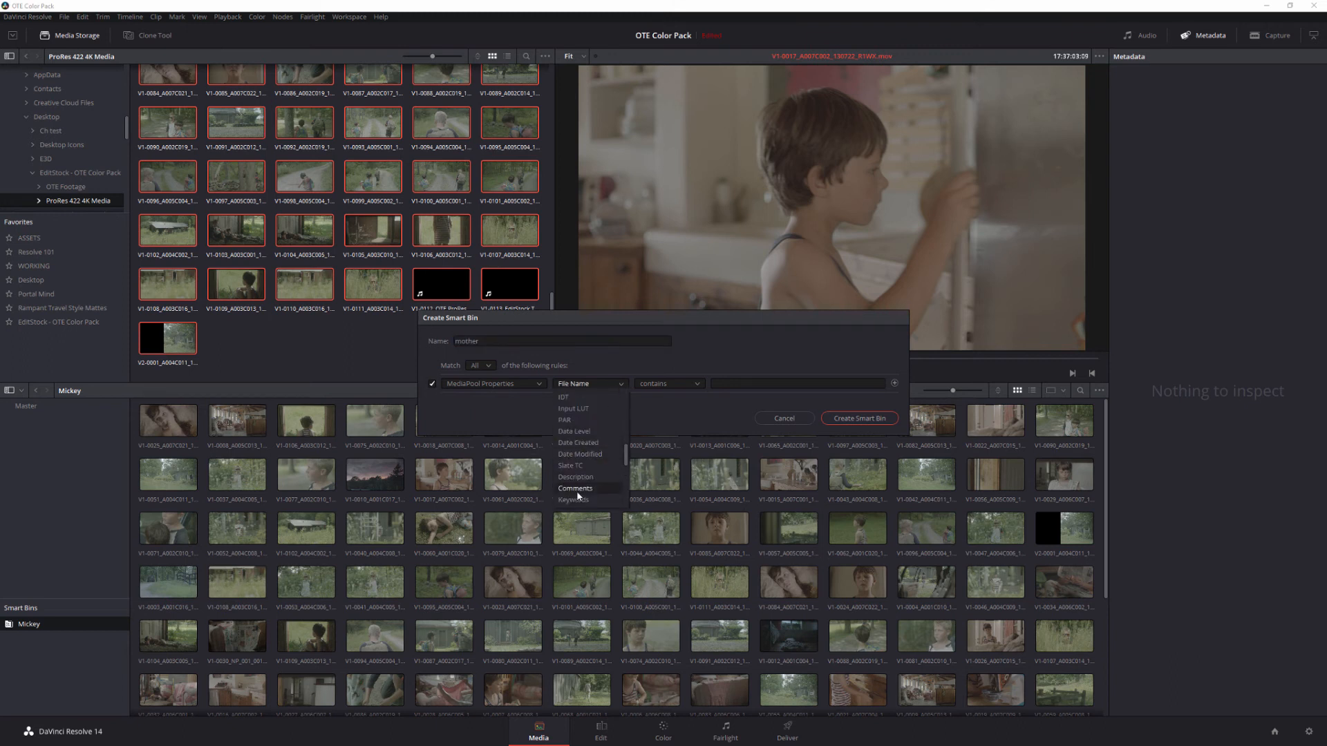
{"action": "left_click", "coordinate": [575, 498]}
{"action": "left_click", "coordinate": [734, 383]}
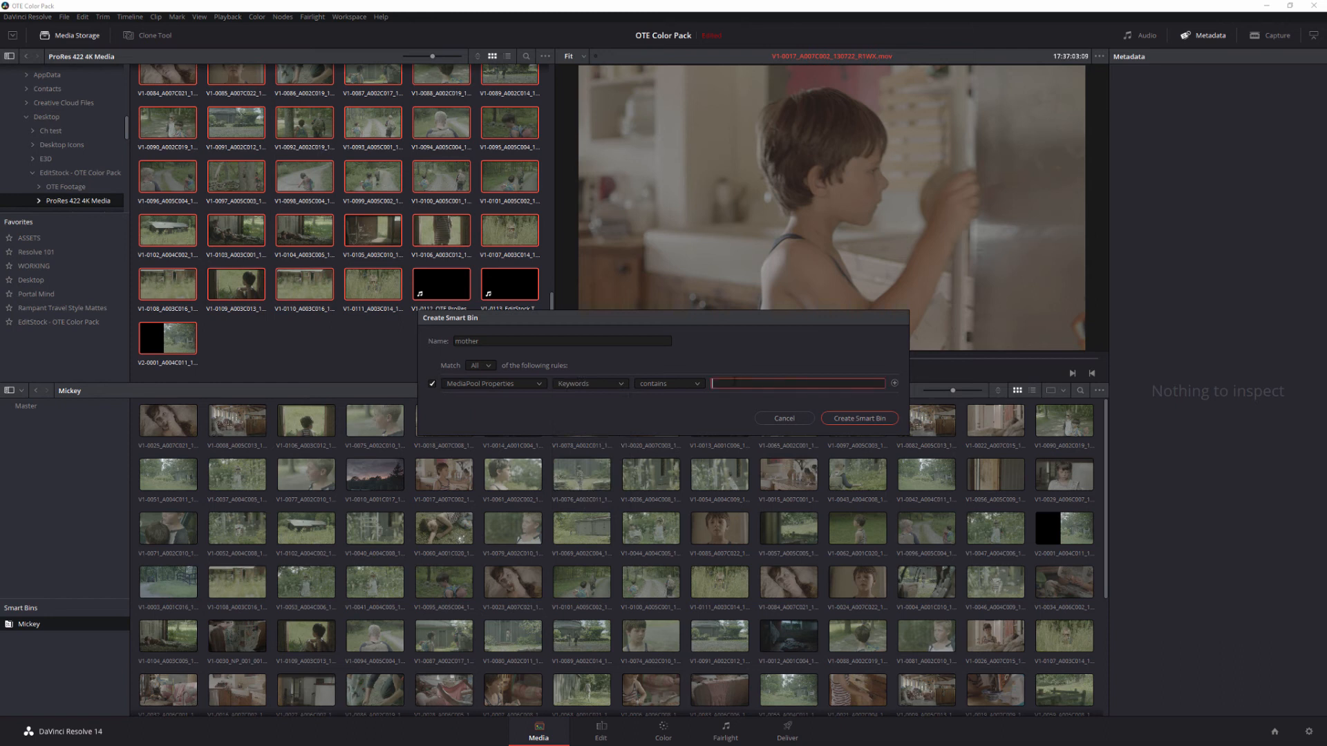
{"action": "type", "text": "mother"}
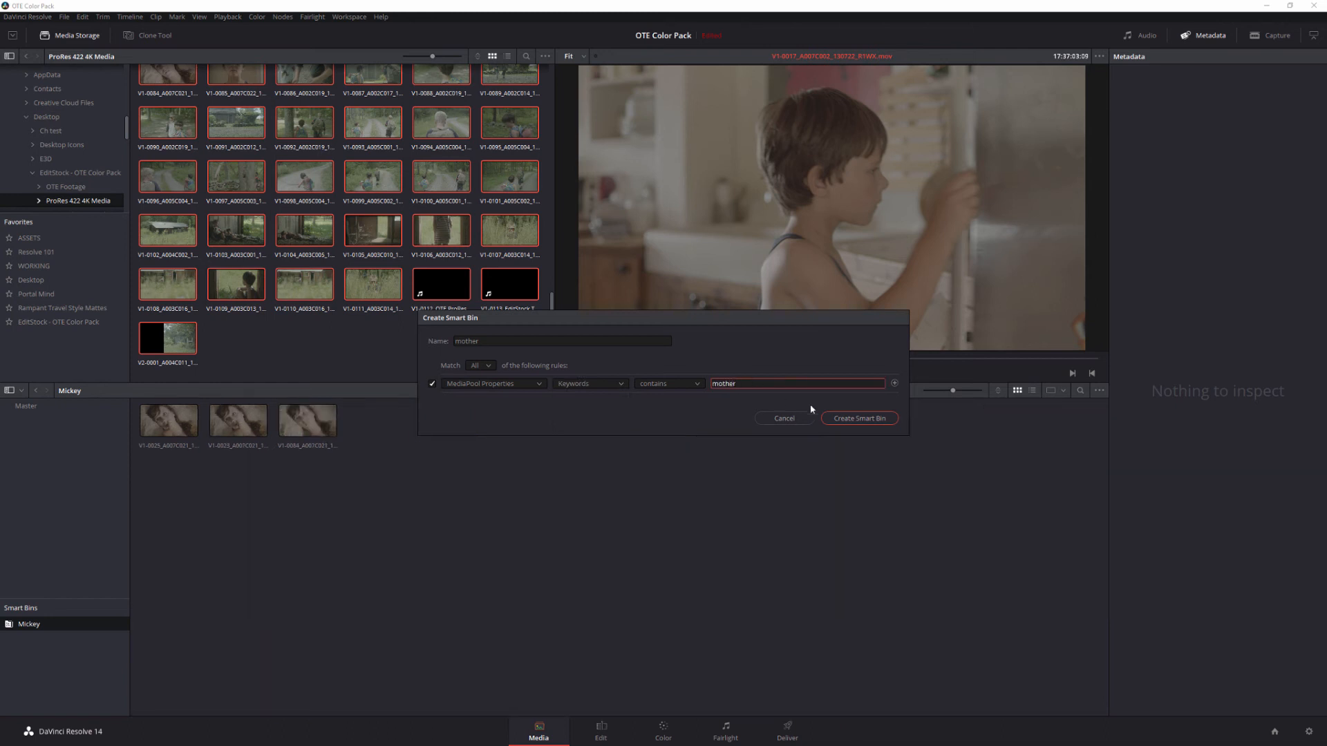
{"action": "left_click", "coordinate": [859, 418]}
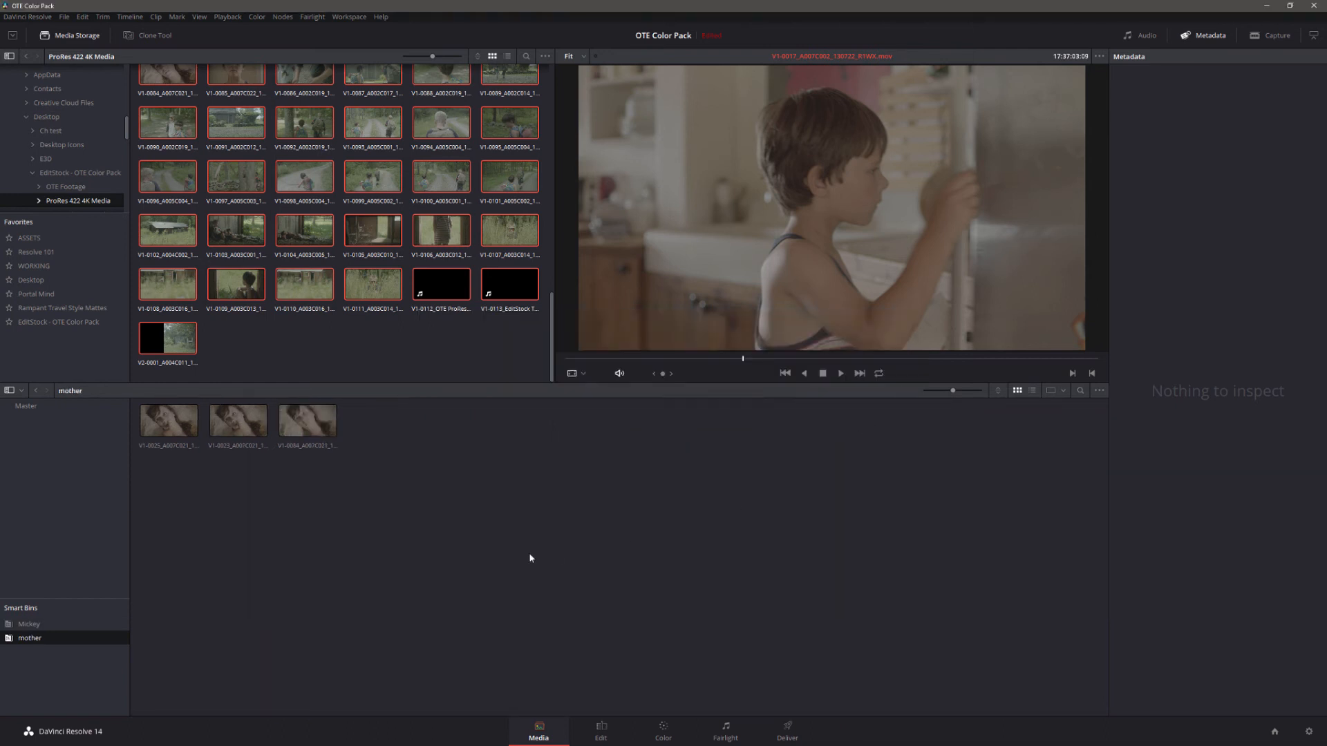
- In the mother smart bin, add the keyword "Mickey" to the V1-0025 and V1-0023 clips and save the metadata
{"action": "left_click", "coordinate": [29, 624]}
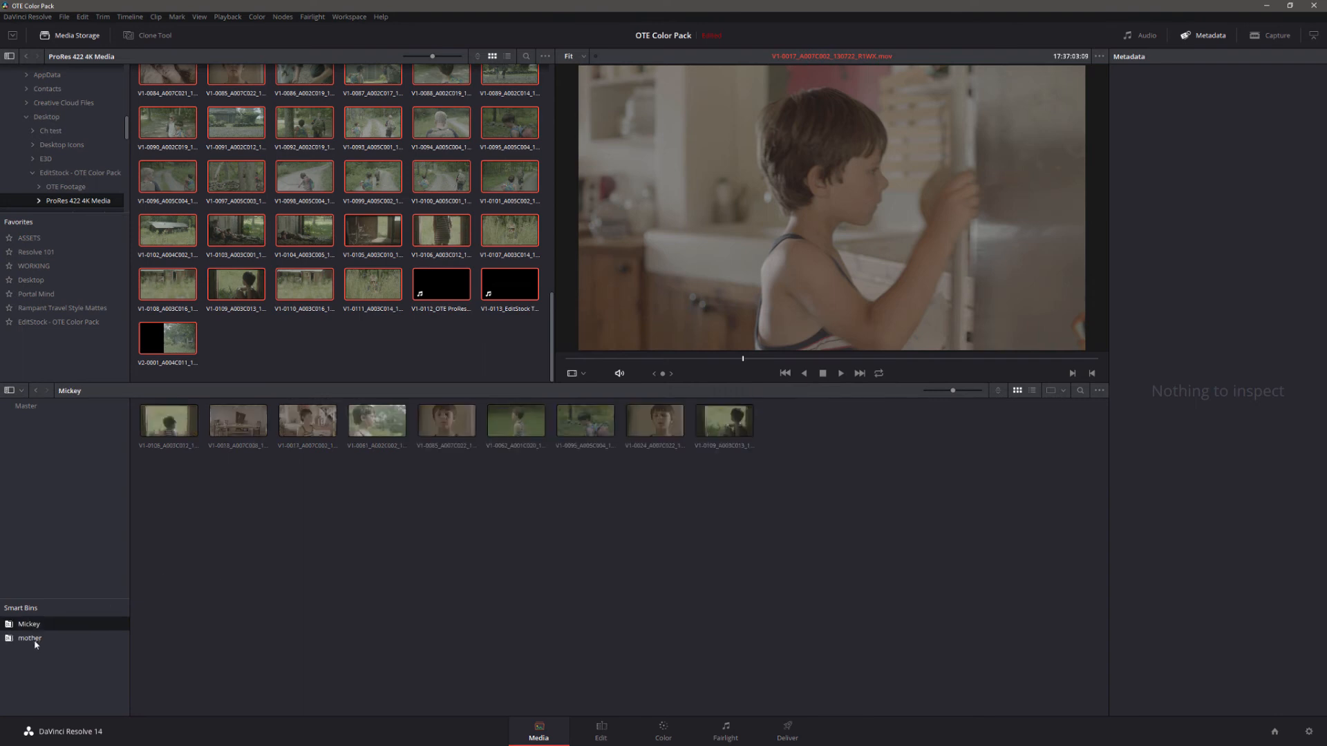
{"action": "left_click", "coordinate": [33, 639]}
{"action": "left_click", "coordinate": [33, 626]}
{"action": "left_click", "coordinate": [33, 640]}
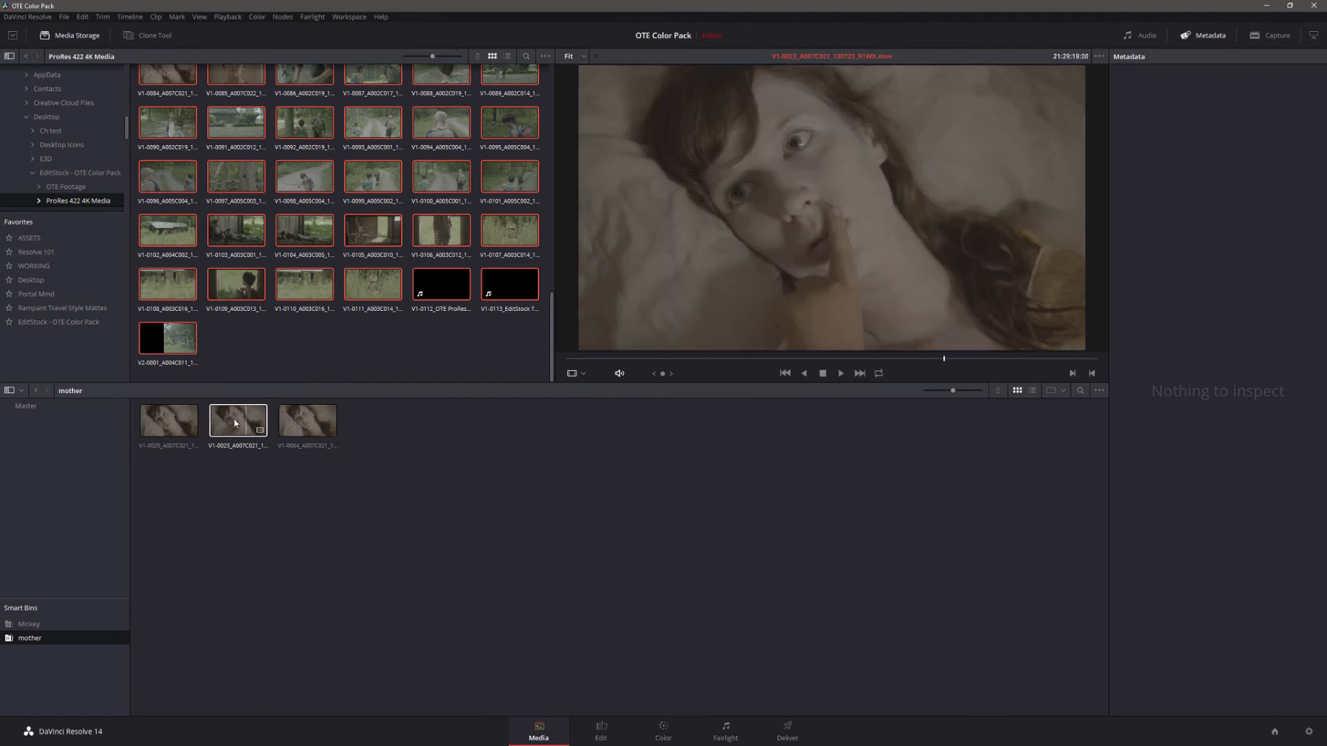
{"action": "left_click", "coordinate": [160, 428]}
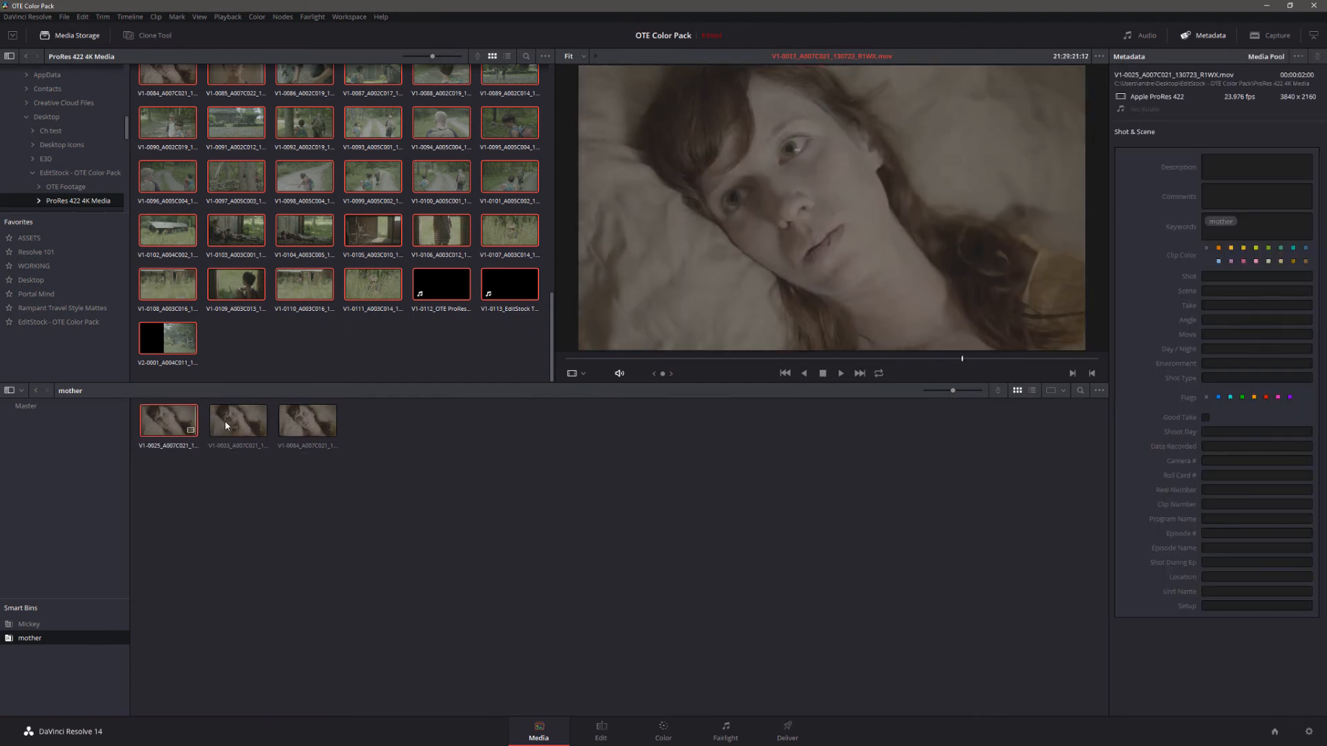
{"action": "left_click", "coordinate": [225, 426], "text": "ctrl"}
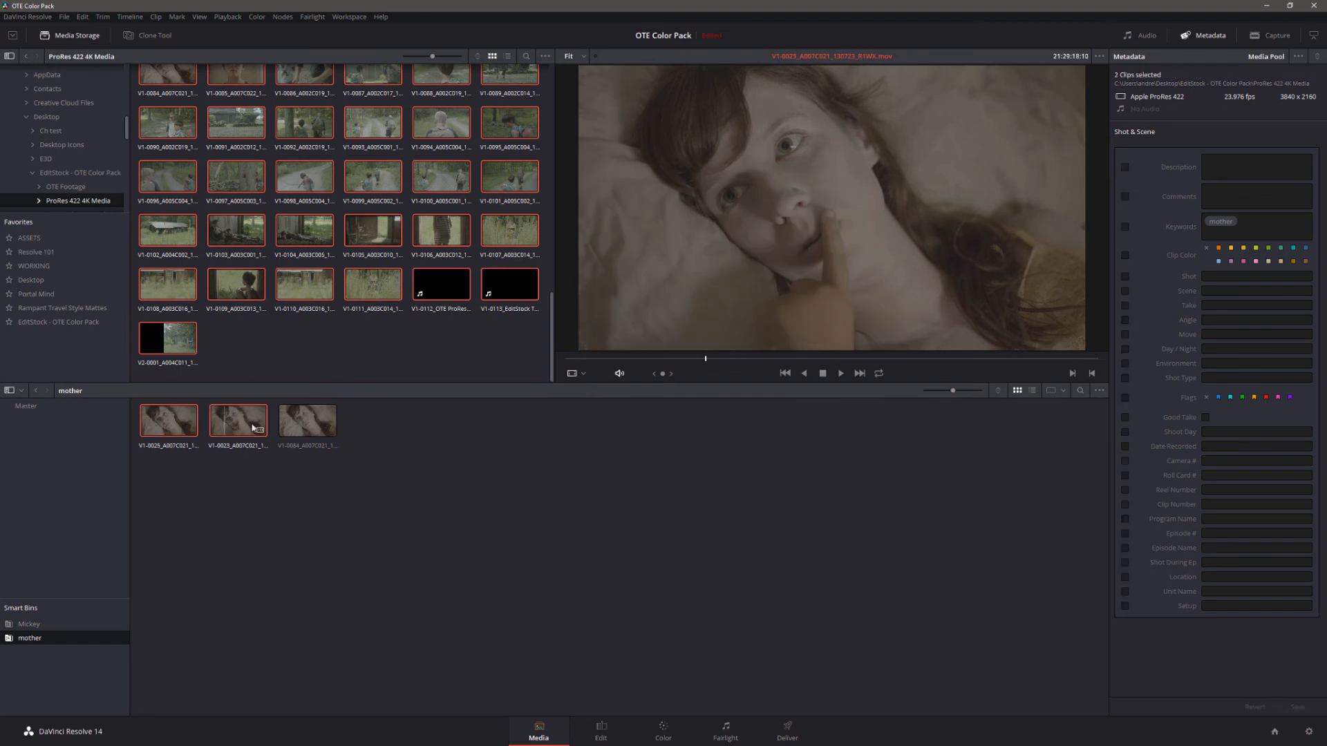
{"action": "left_click", "coordinate": [1262, 223]}
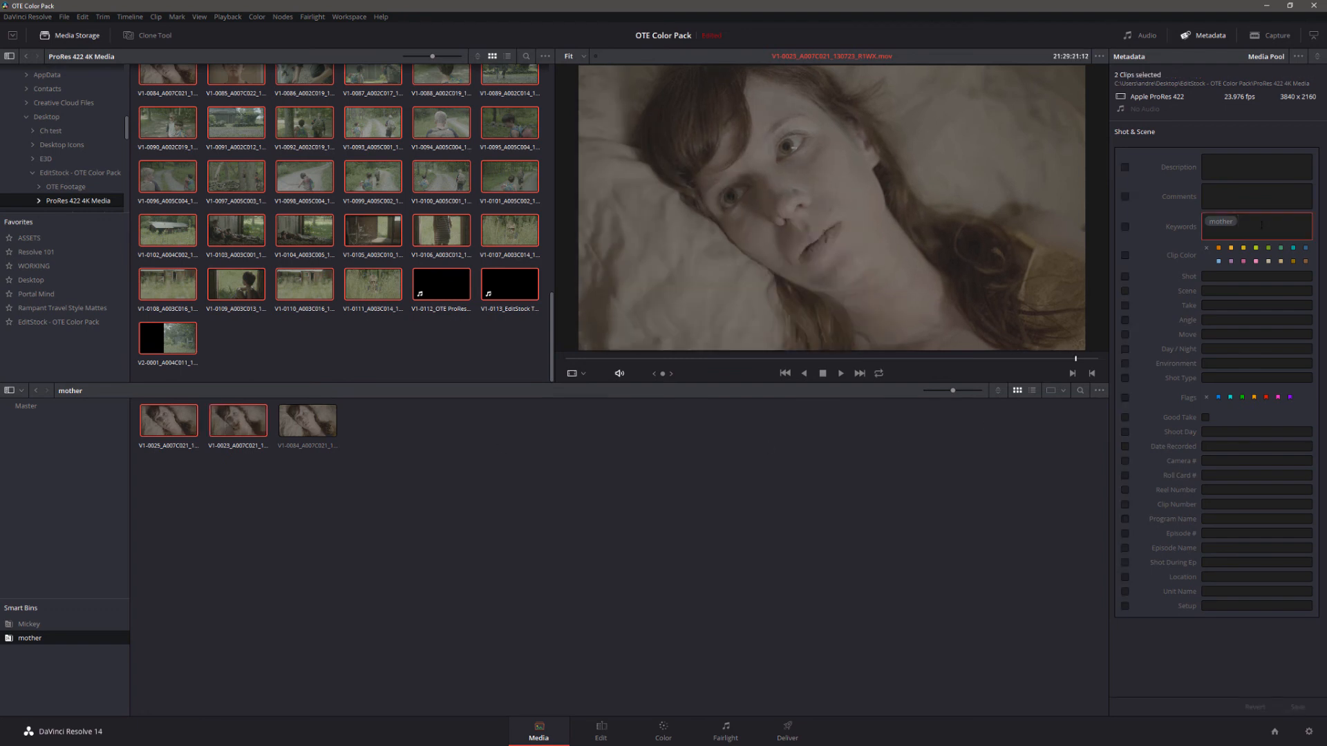
{"action": "type", "text": "Mickey"}
{"action": "left_click", "coordinate": [1264, 233]}
{"action": "left_click", "coordinate": [1297, 707]}
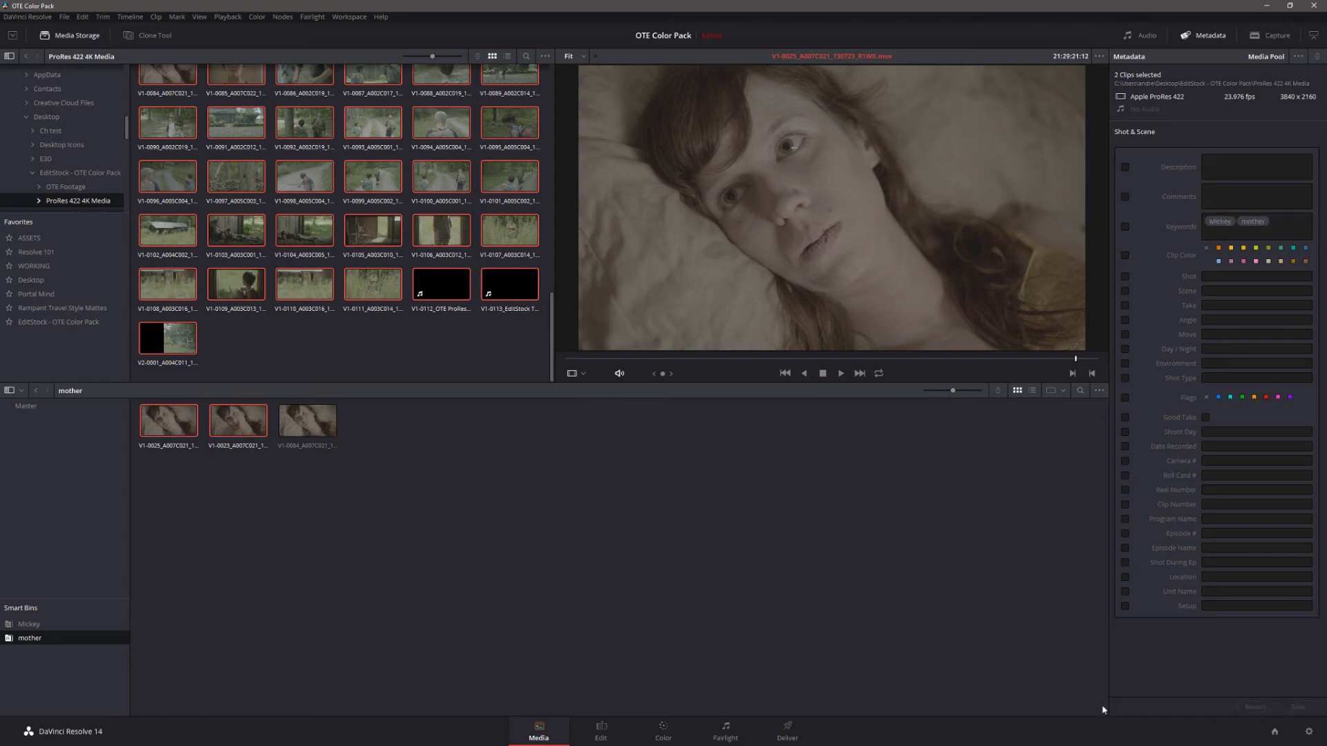
- Check which clips the Mickey smart bin gathers compared with the Master bin, and view the Master bin's available commands
{"action": "left_click", "coordinate": [30, 624]}
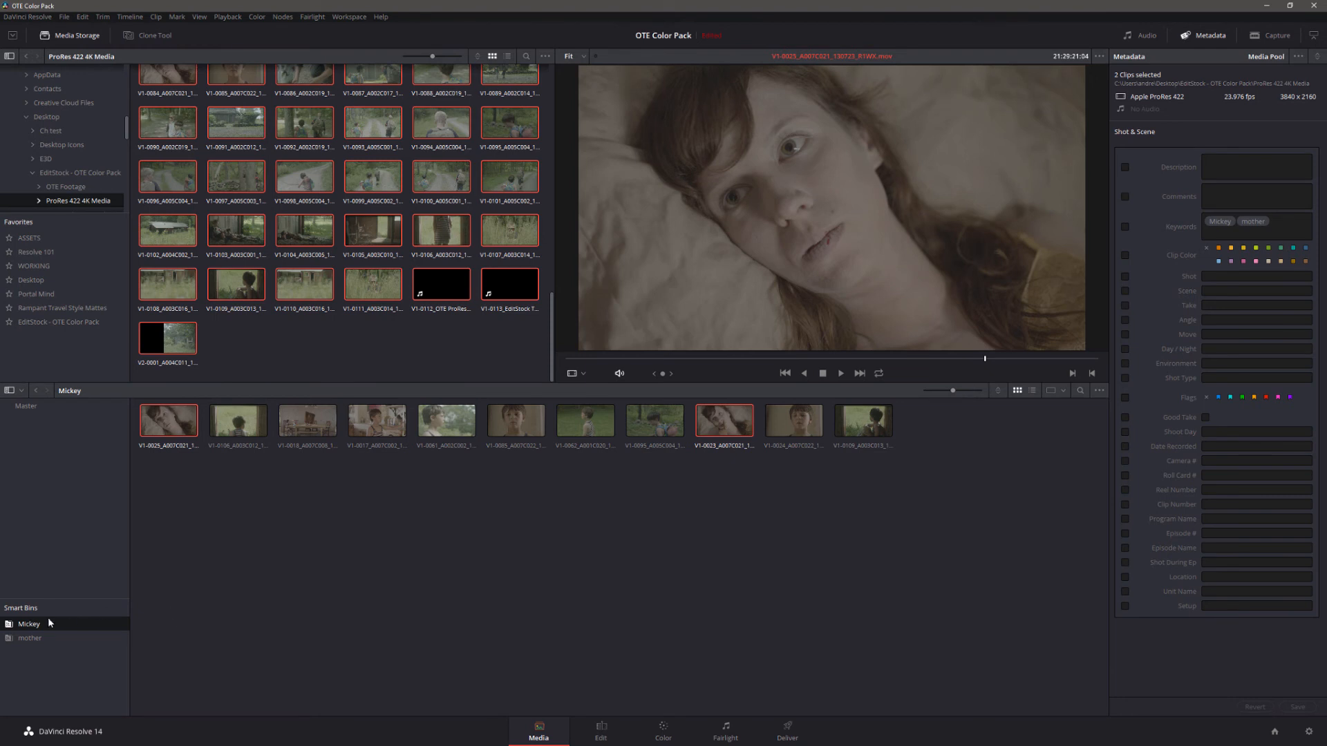
{"action": "left_click", "coordinate": [36, 409]}
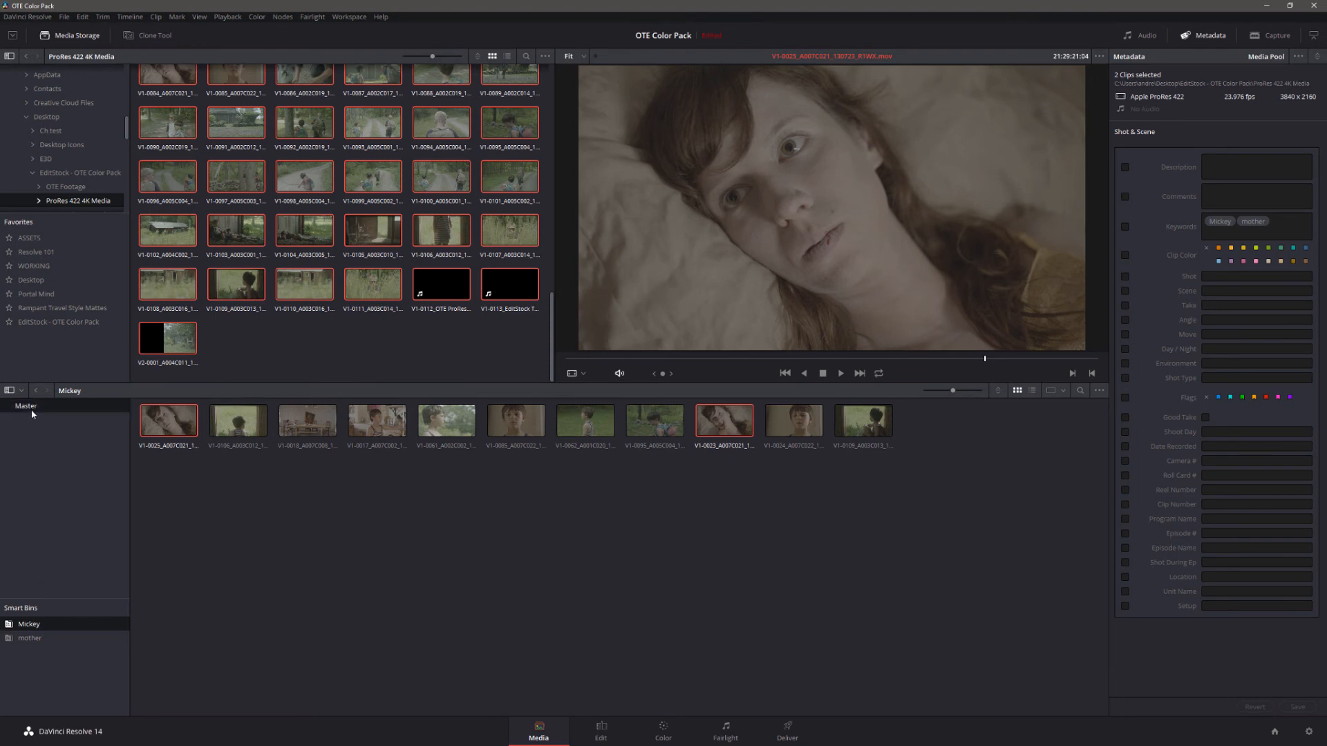
{"action": "right_click", "coordinate": [35, 409]}
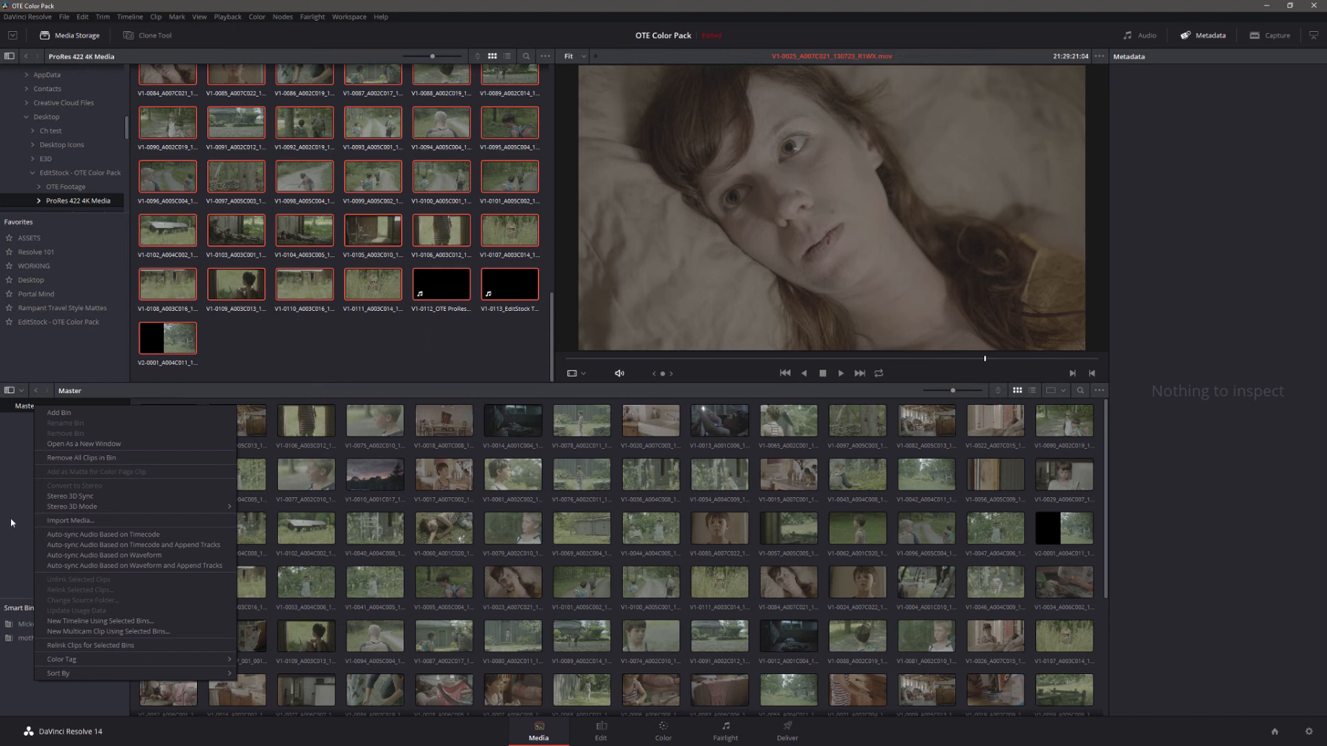
{"action": "left_click", "coordinate": [15, 673]}
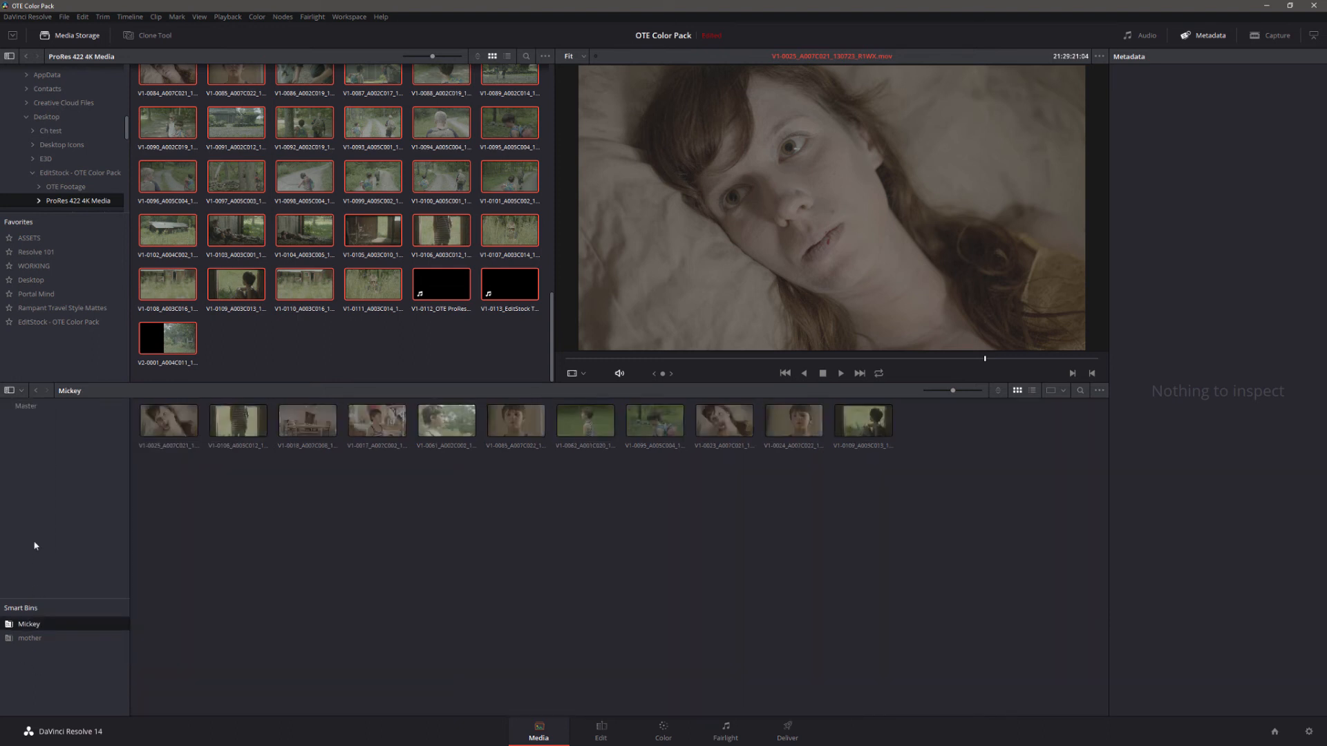
{"action": "left_click", "coordinate": [31, 408]}
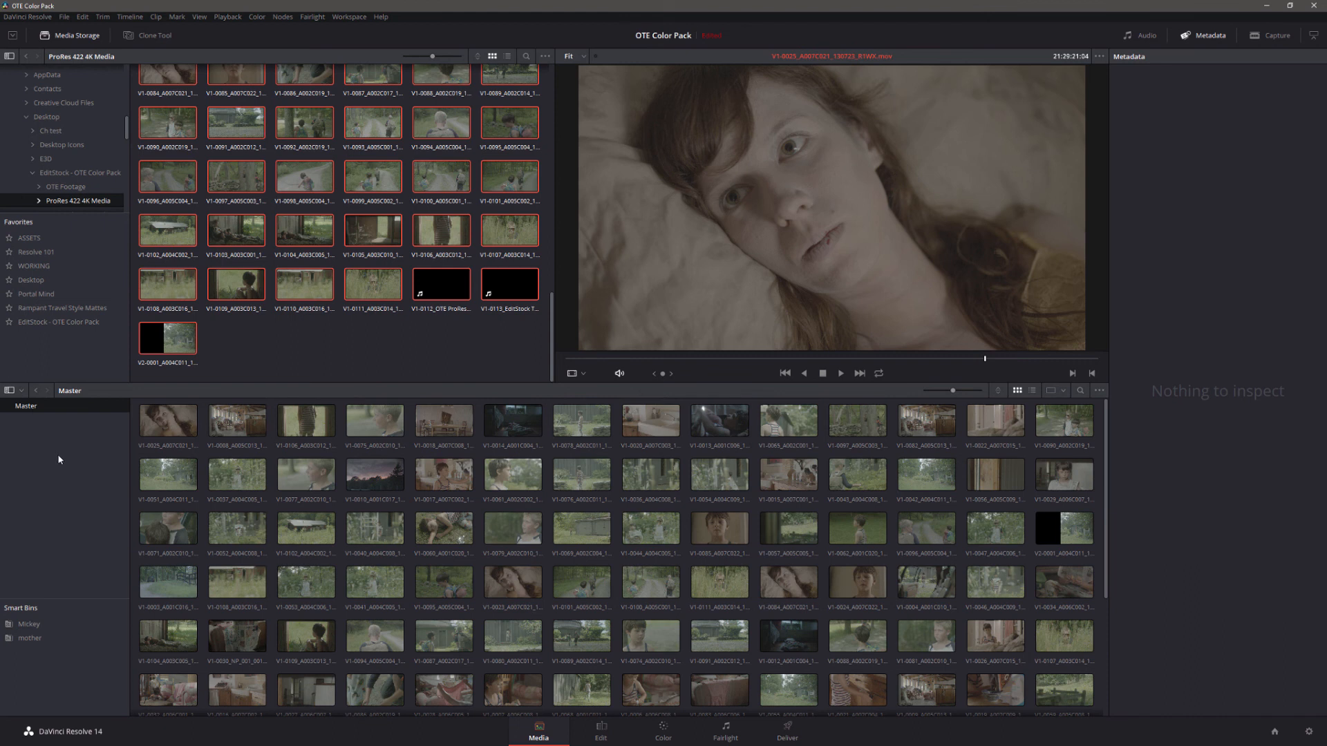
{"action": "left_click", "coordinate": [29, 624]}
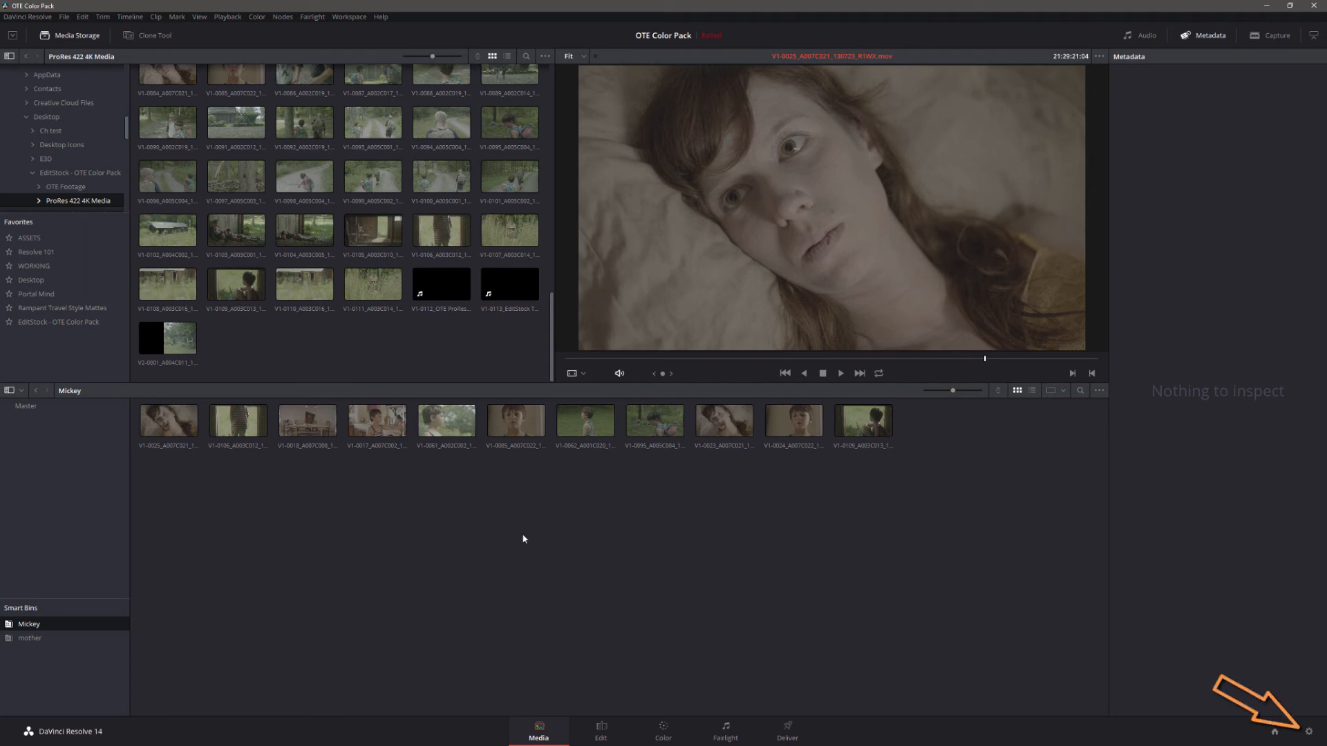
- Enable Use Timelines Bin in the General Options of the project settings and save the settings
{"action": "left_click", "coordinate": [1308, 731]}
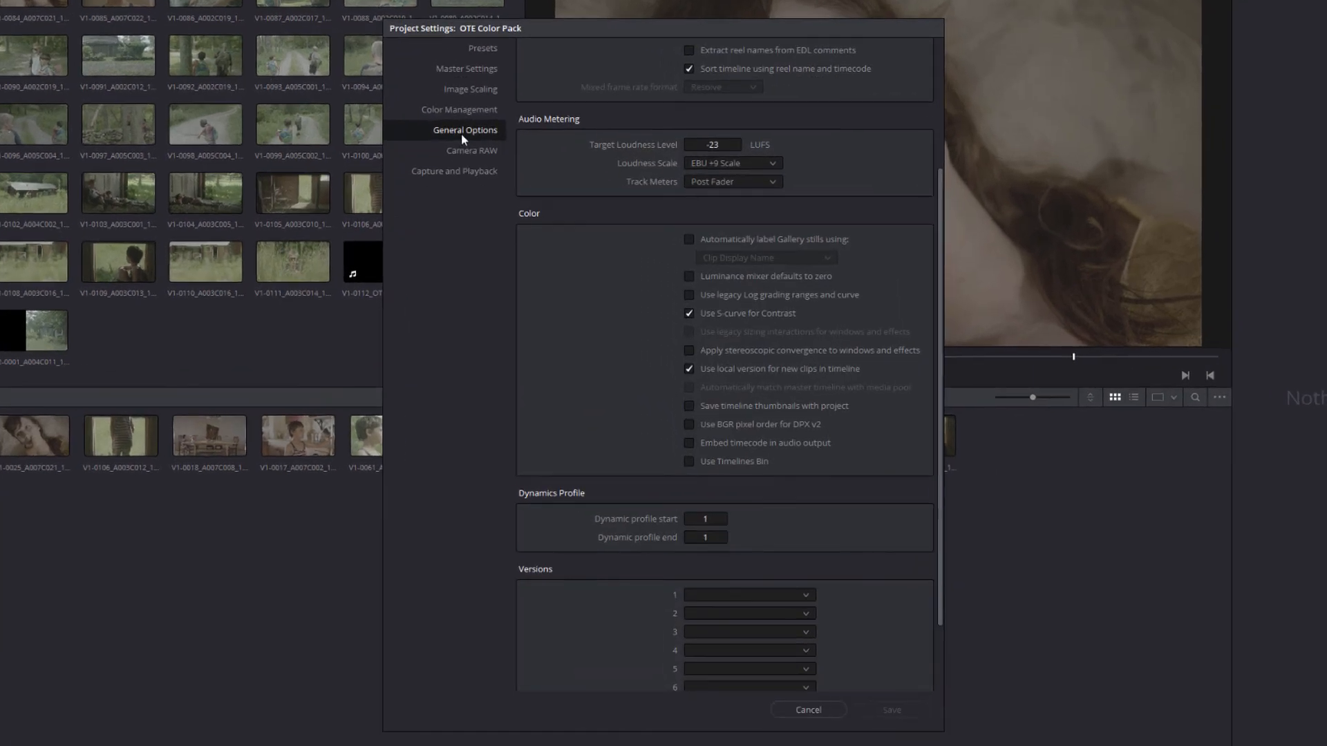
{"action": "left_click", "coordinate": [462, 108]}
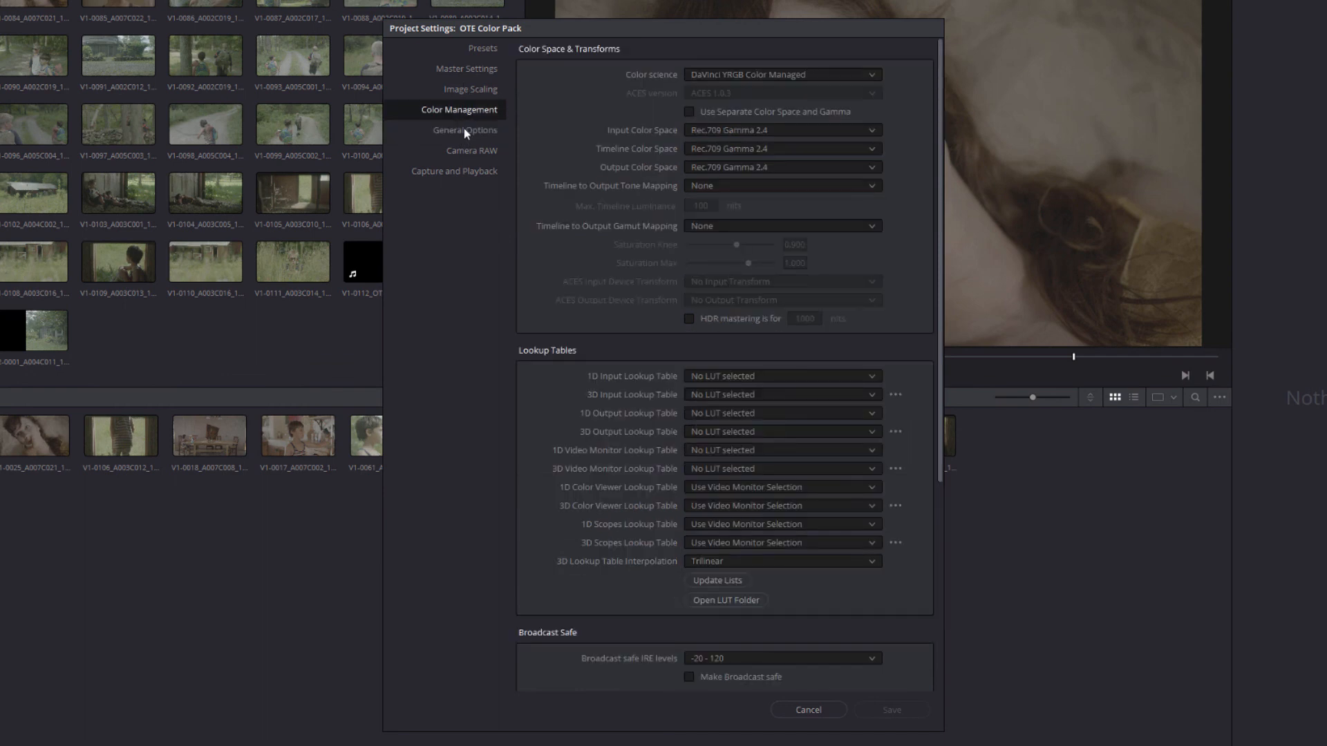
{"action": "left_click", "coordinate": [462, 129]}
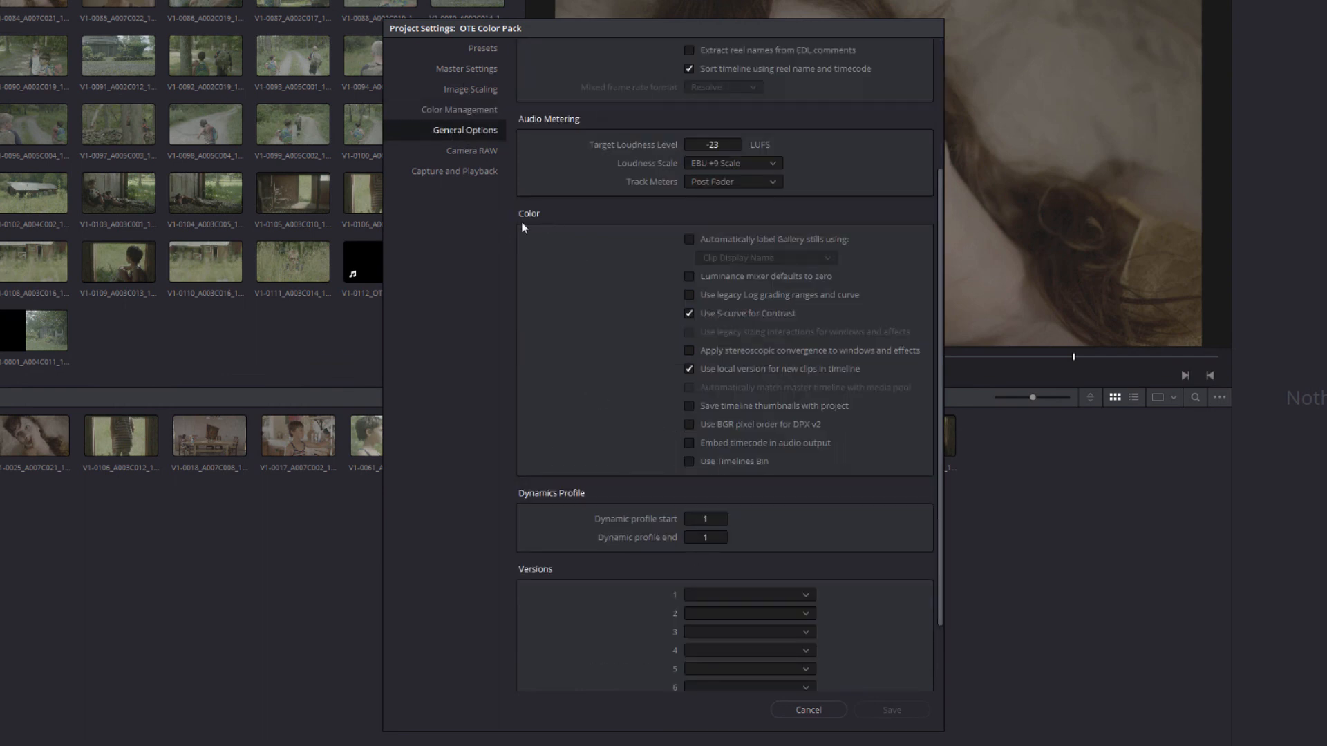
{"action": "left_click", "coordinate": [690, 463]}
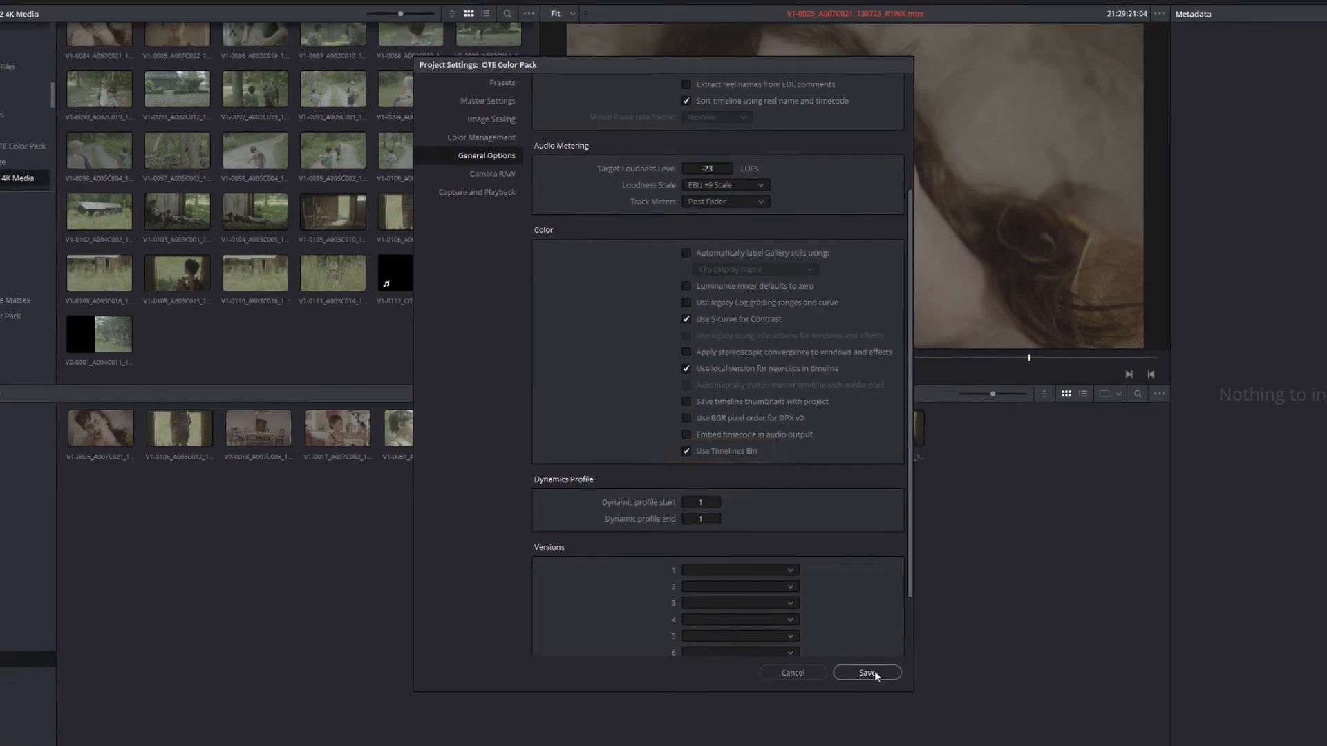
{"action": "left_click", "coordinate": [891, 709]}
- Inspect the contents of the Timelines and Master bins and look over the commands offered for the Master bin
{"action": "left_click", "coordinate": [28, 407]}
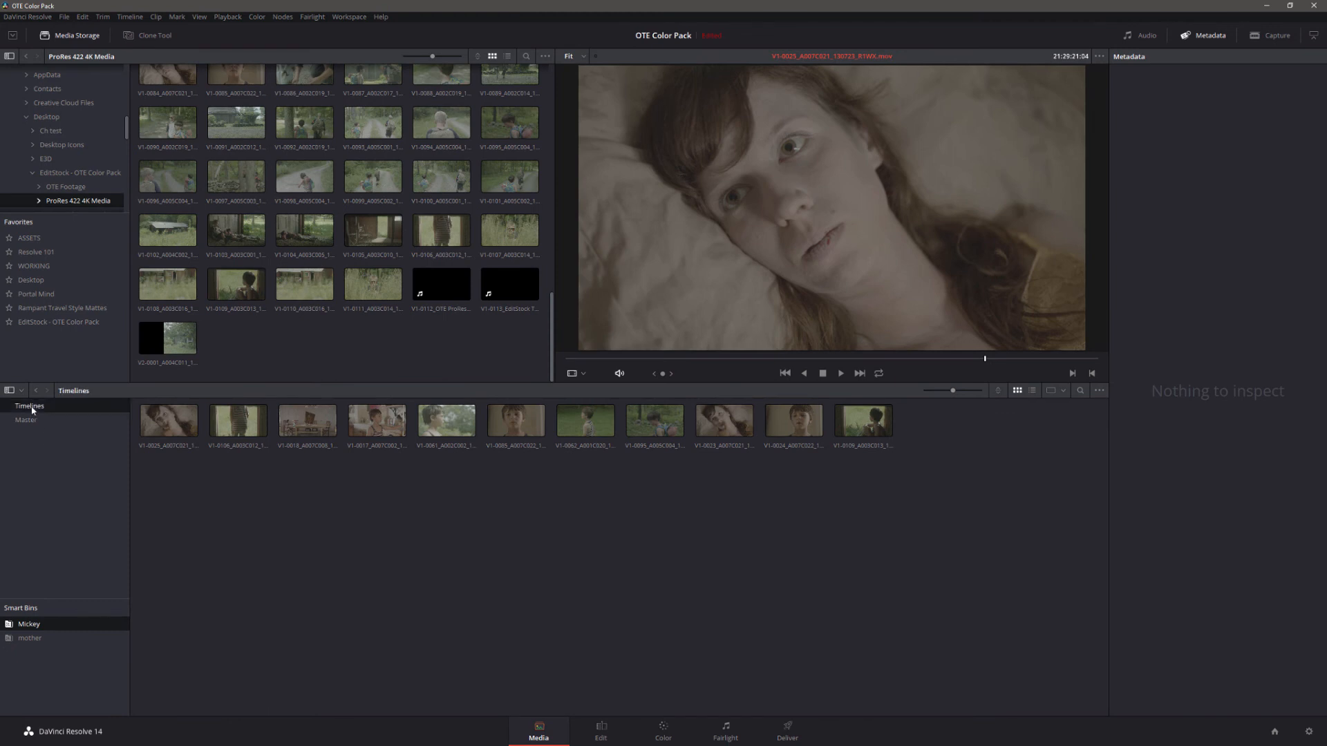
{"action": "left_click", "coordinate": [31, 421]}
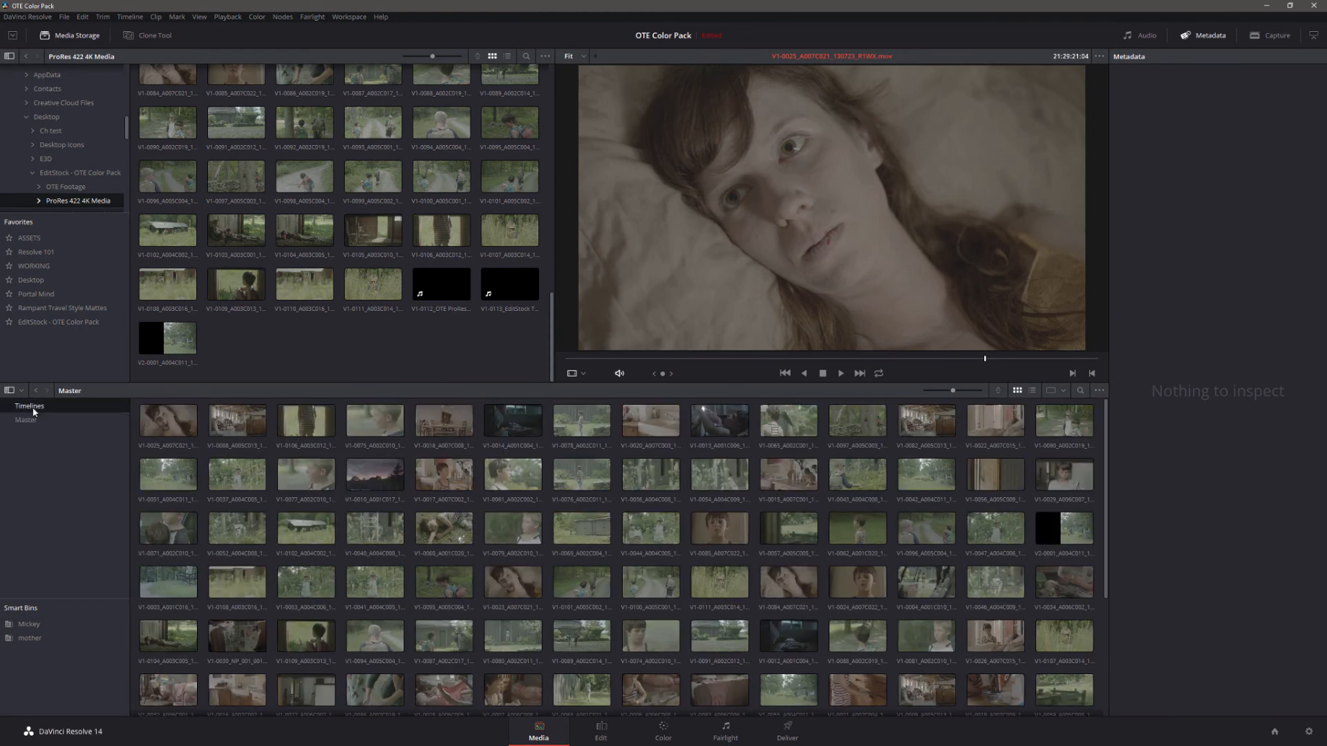
{"action": "left_click", "coordinate": [34, 411]}
{"action": "left_click", "coordinate": [34, 422]}
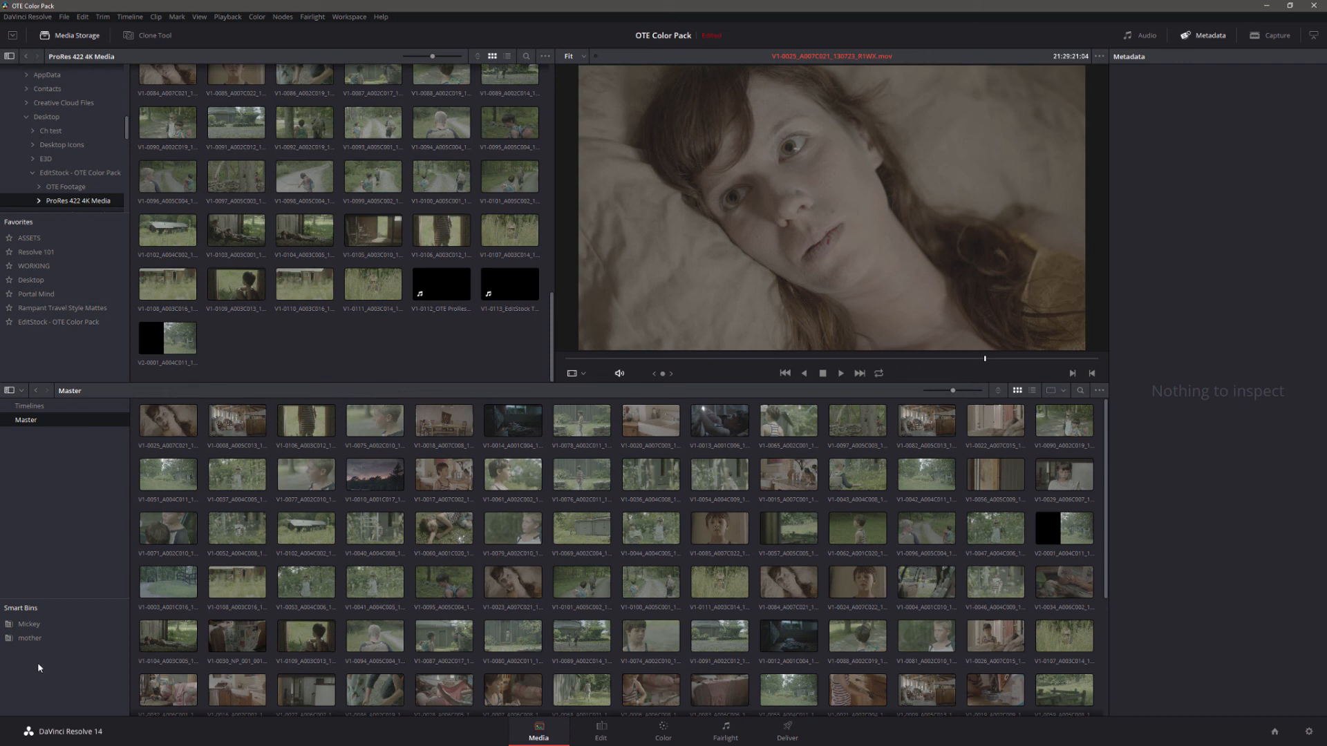
{"action": "right_click", "coordinate": [34, 422]}
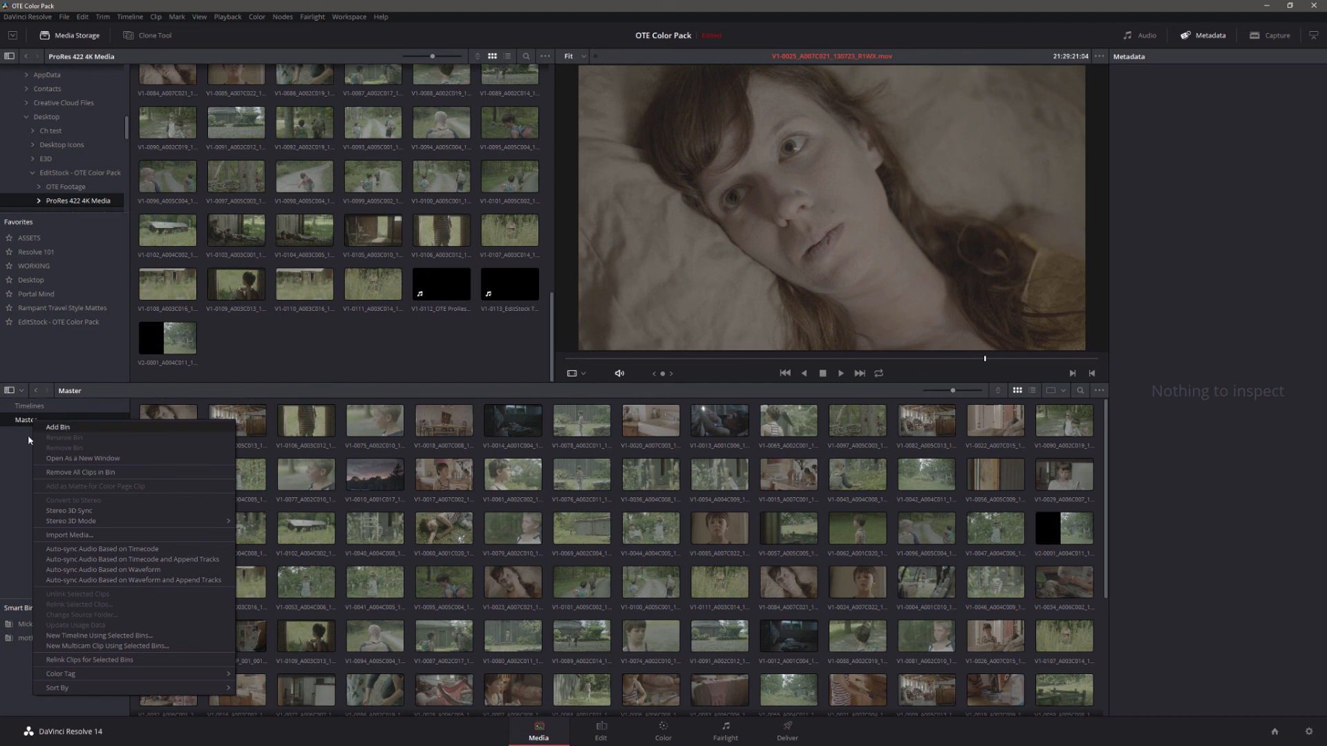
{"action": "left_click", "coordinate": [11, 486]}
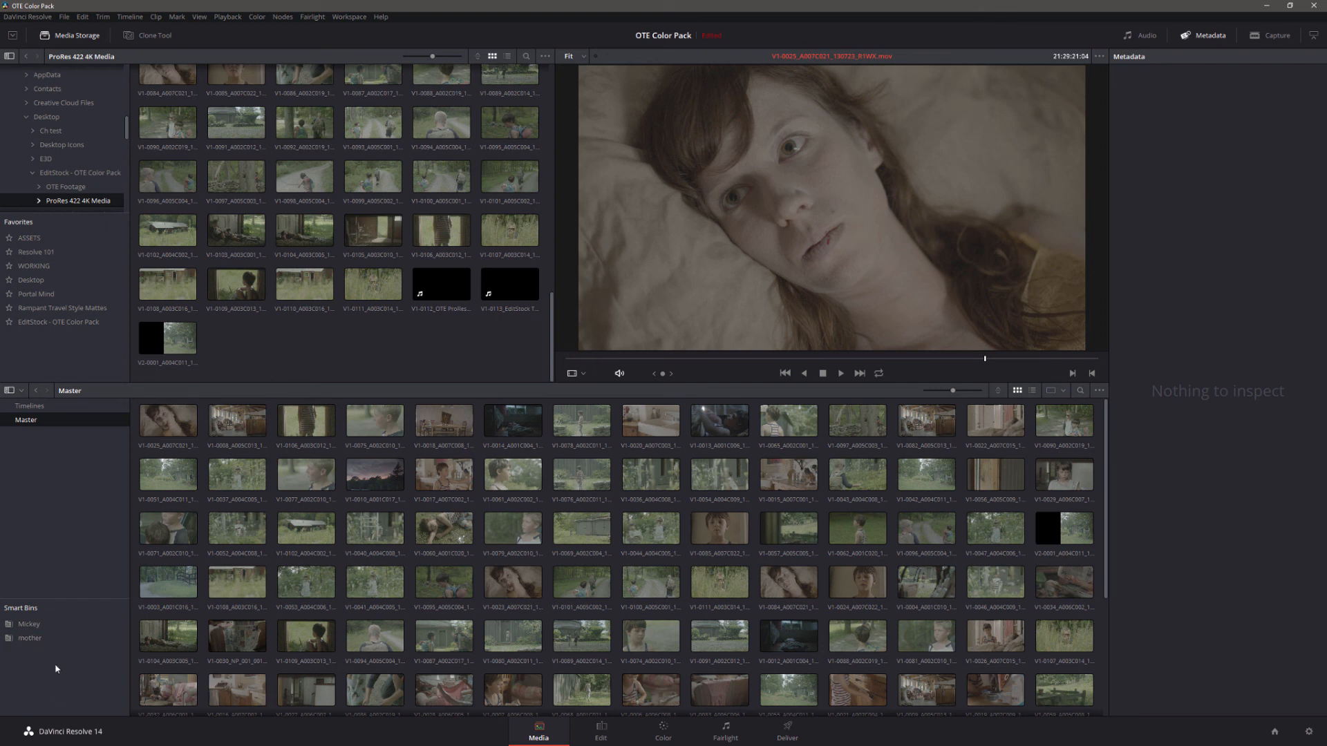
- Review the user Editing preferences for new timelines and smart bins, and close them without saving
{"action": "left_click", "coordinate": [27, 19]}
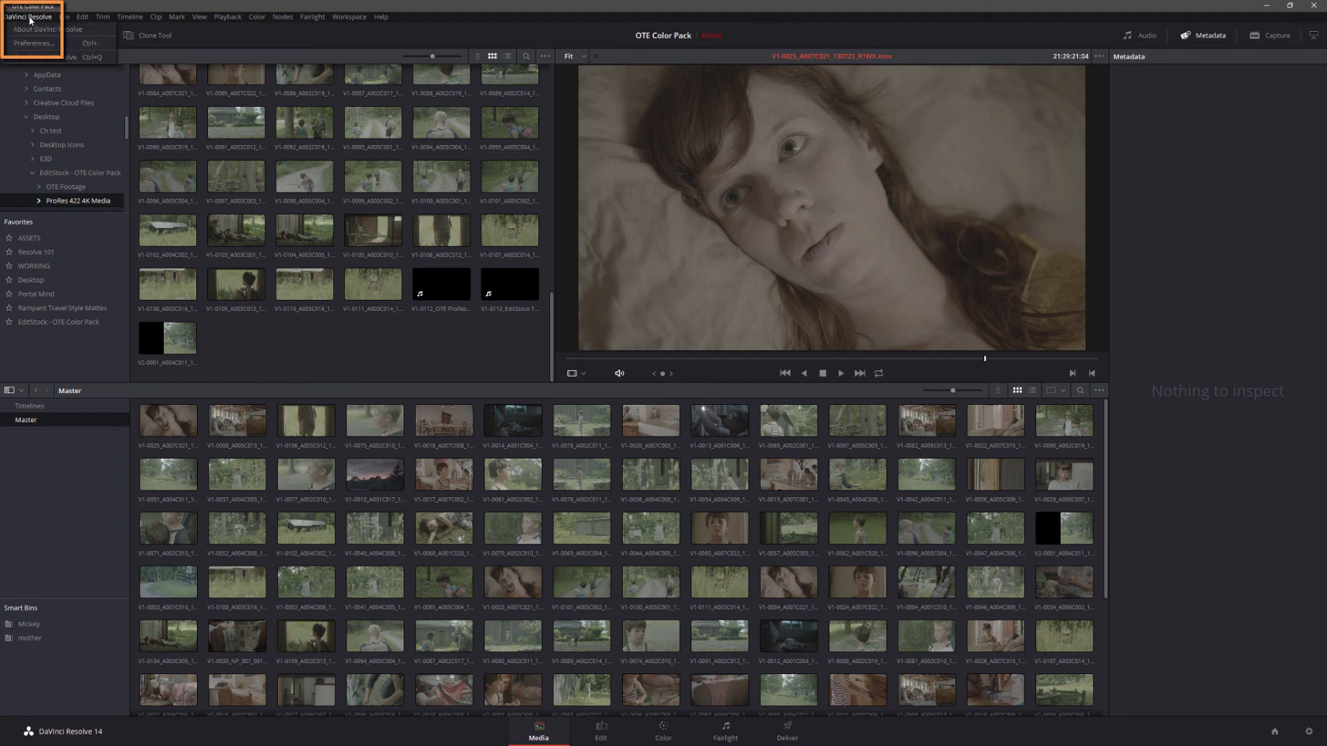
{"action": "left_click", "coordinate": [40, 44]}
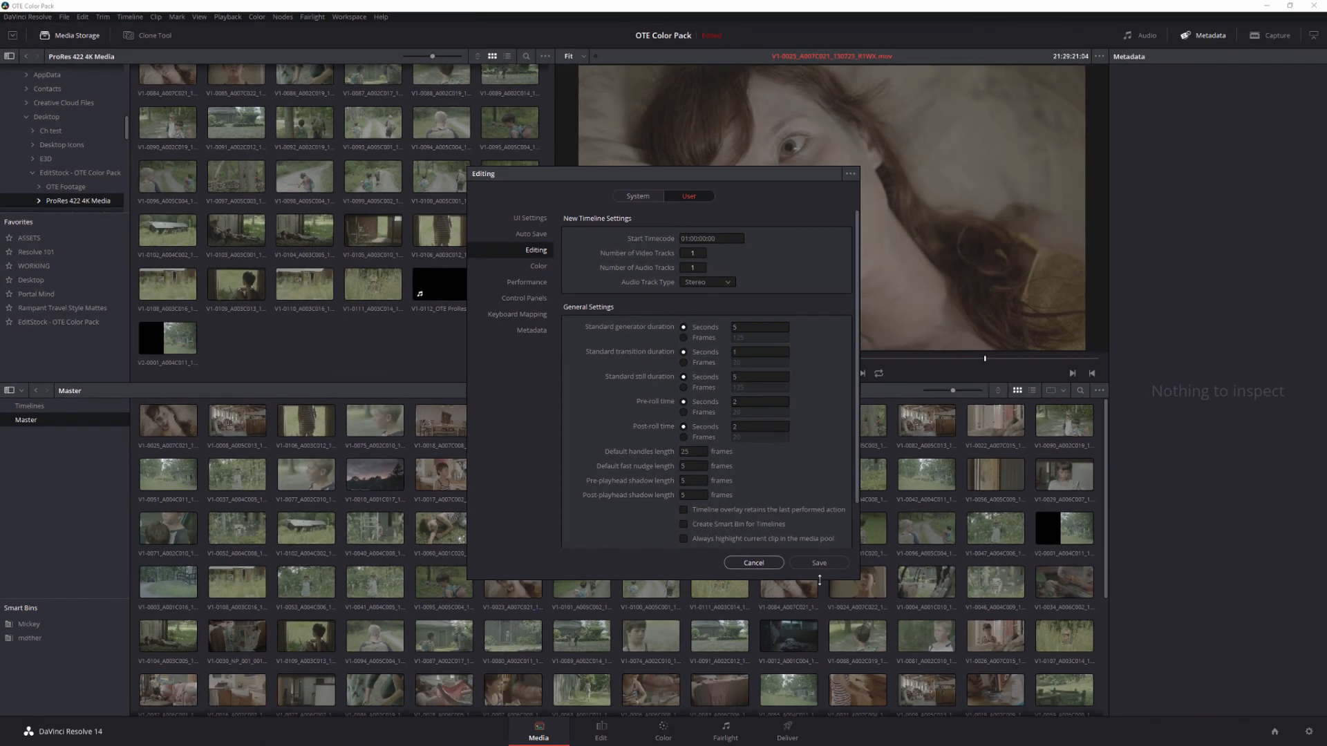
{"action": "left_click", "coordinate": [774, 565]}
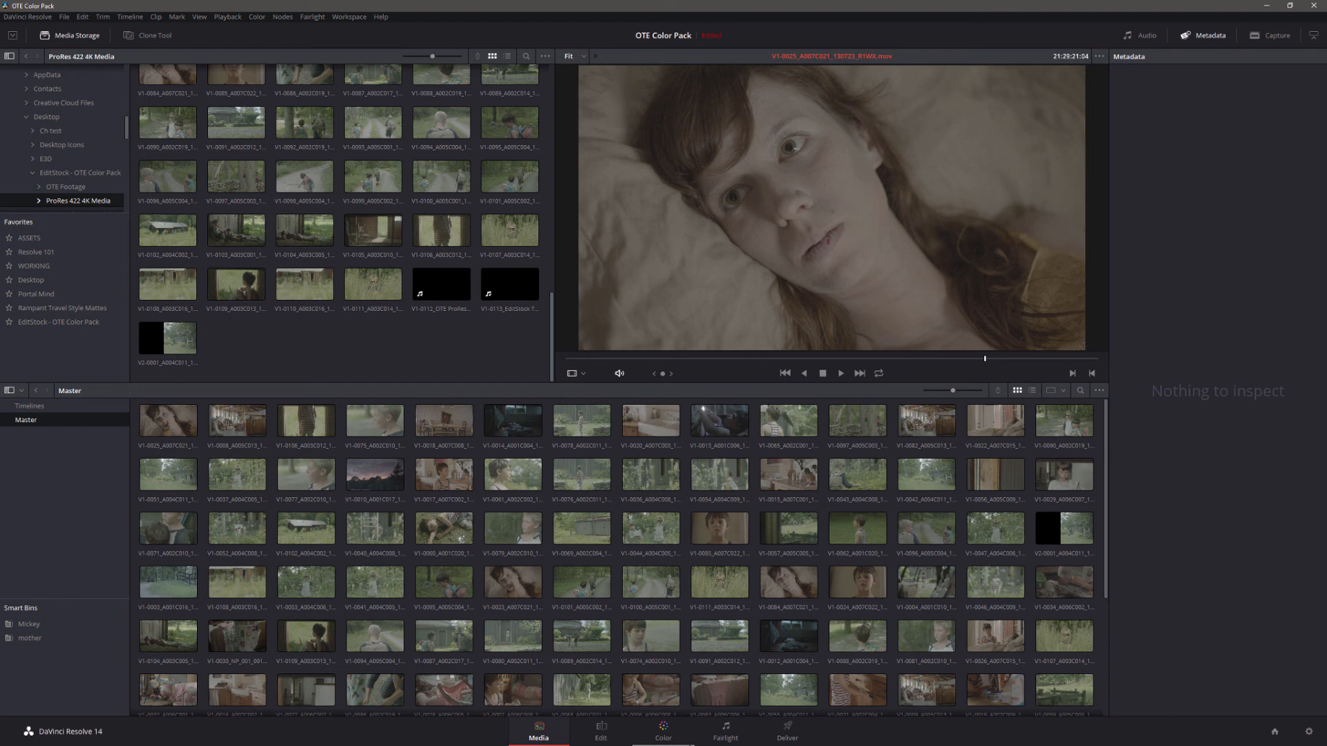
- On the Edit page, create a timeline named OTE START from the boy-in-car clip and trim three frames off its end
{"action": "left_click", "coordinate": [602, 734]}
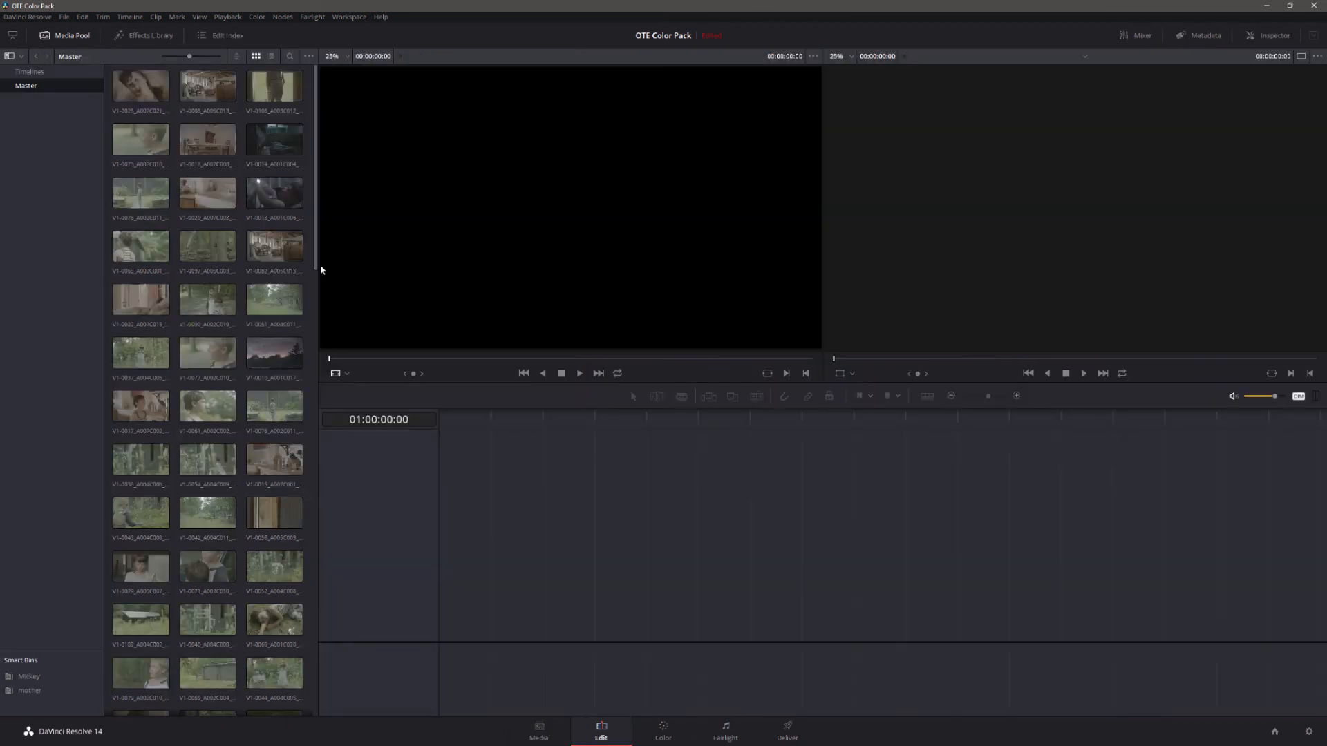
{"action": "left_click_drag", "start_coordinate": [315, 268], "coordinate": [278, 735]}
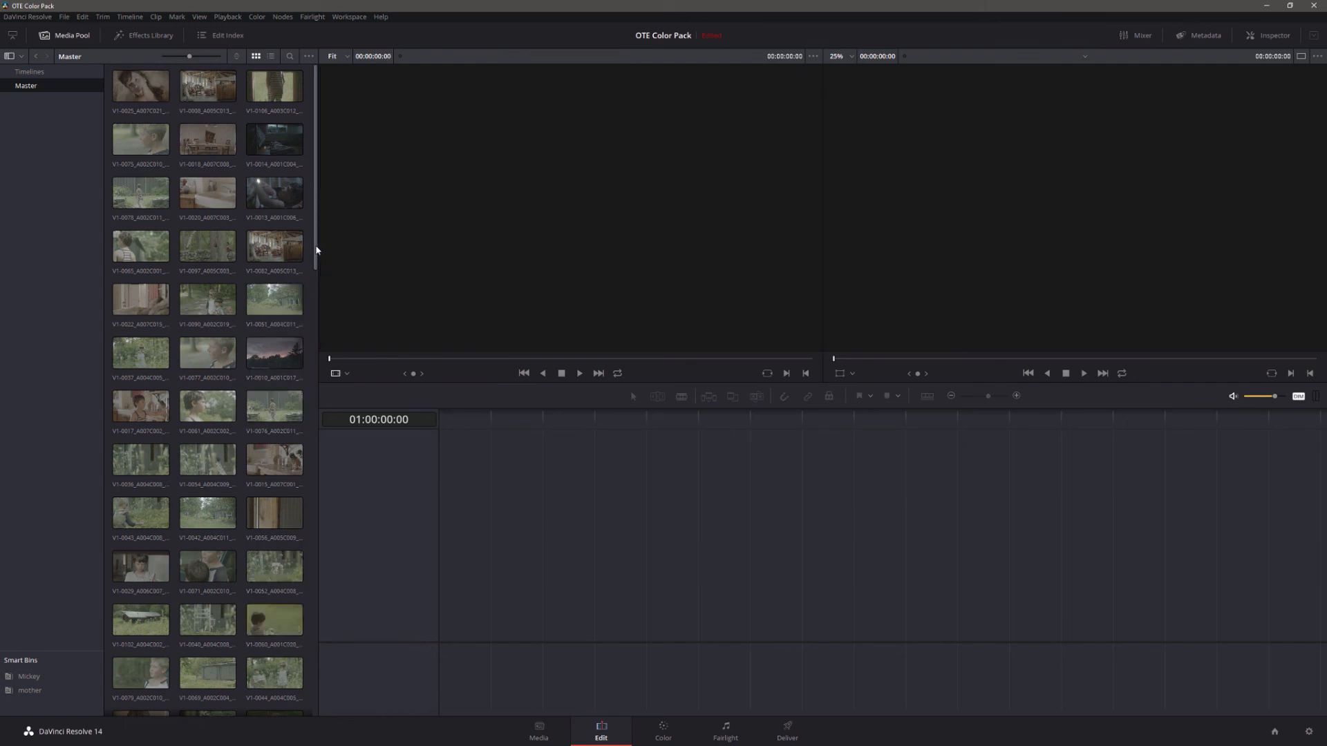
{"action": "left_click_drag", "start_coordinate": [317, 250], "coordinate": [313, 632]}
{"action": "scroll", "coordinate": [203, 414], "scroll_direction": "down", "scroll_amount": 4}
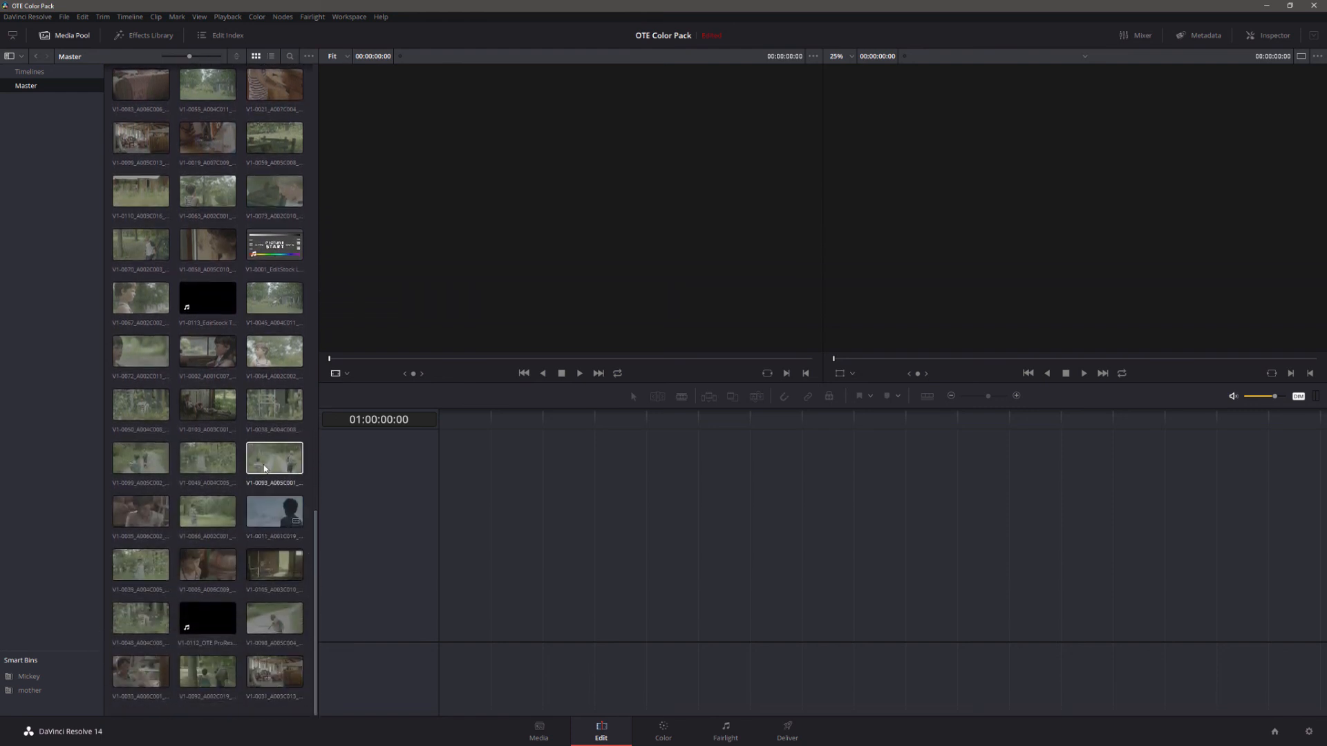
{"action": "left_click", "coordinate": [202, 356]}
{"action": "right_click", "coordinate": [202, 356]}
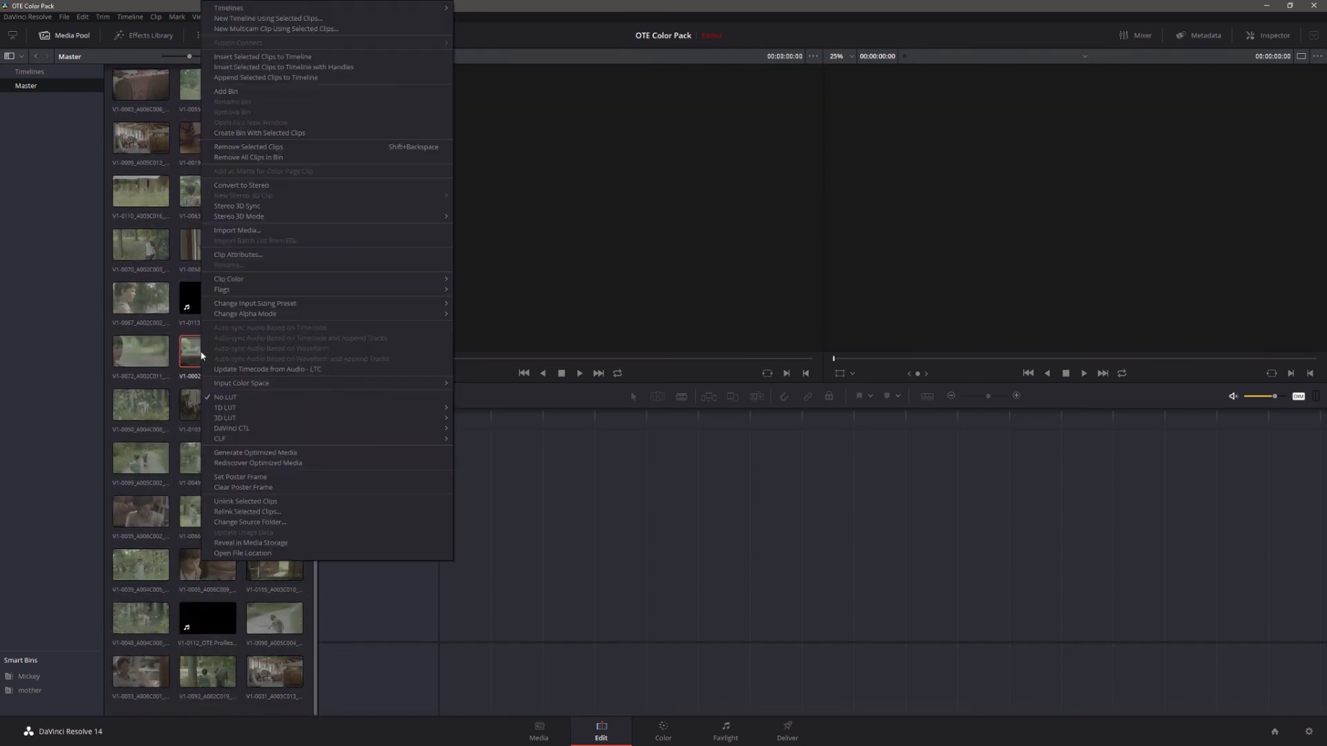
{"action": "left_click", "coordinate": [325, 18]}
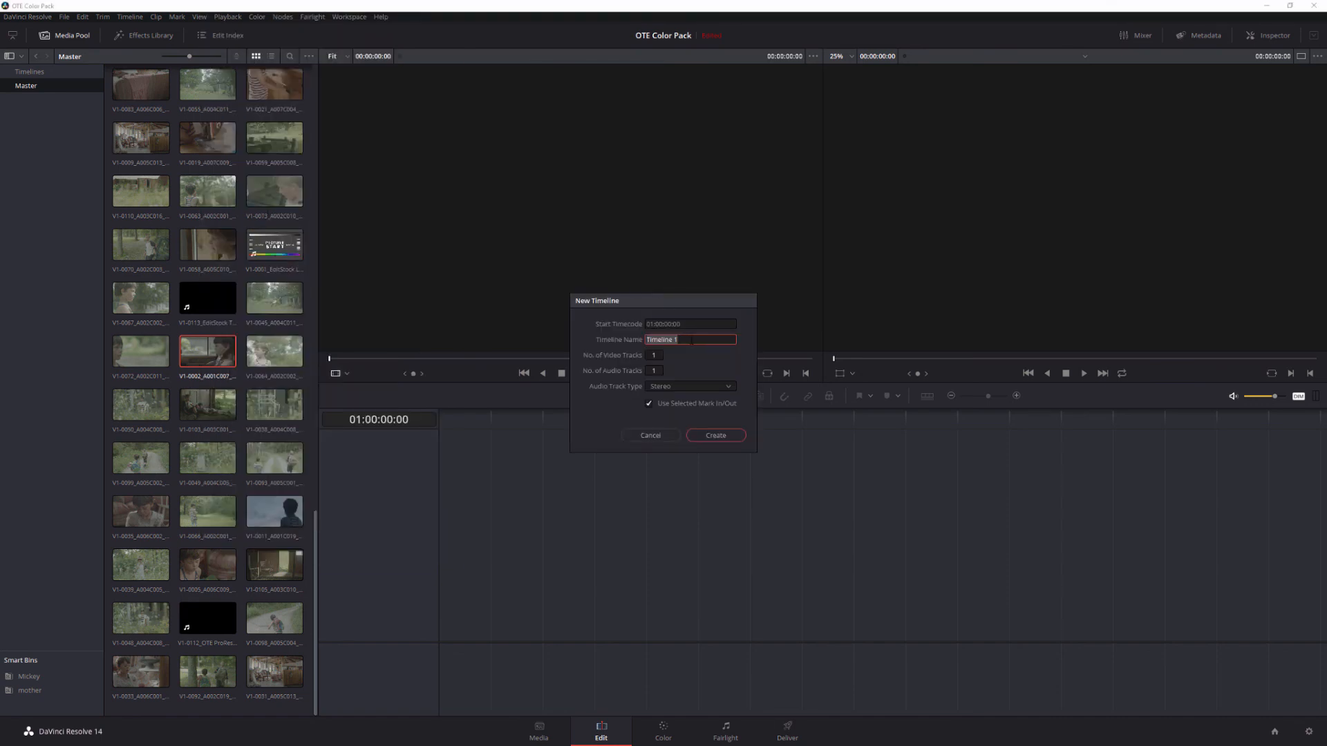
{"action": "type", "text": "OTE START"}
{"action": "key", "text": "Return"}
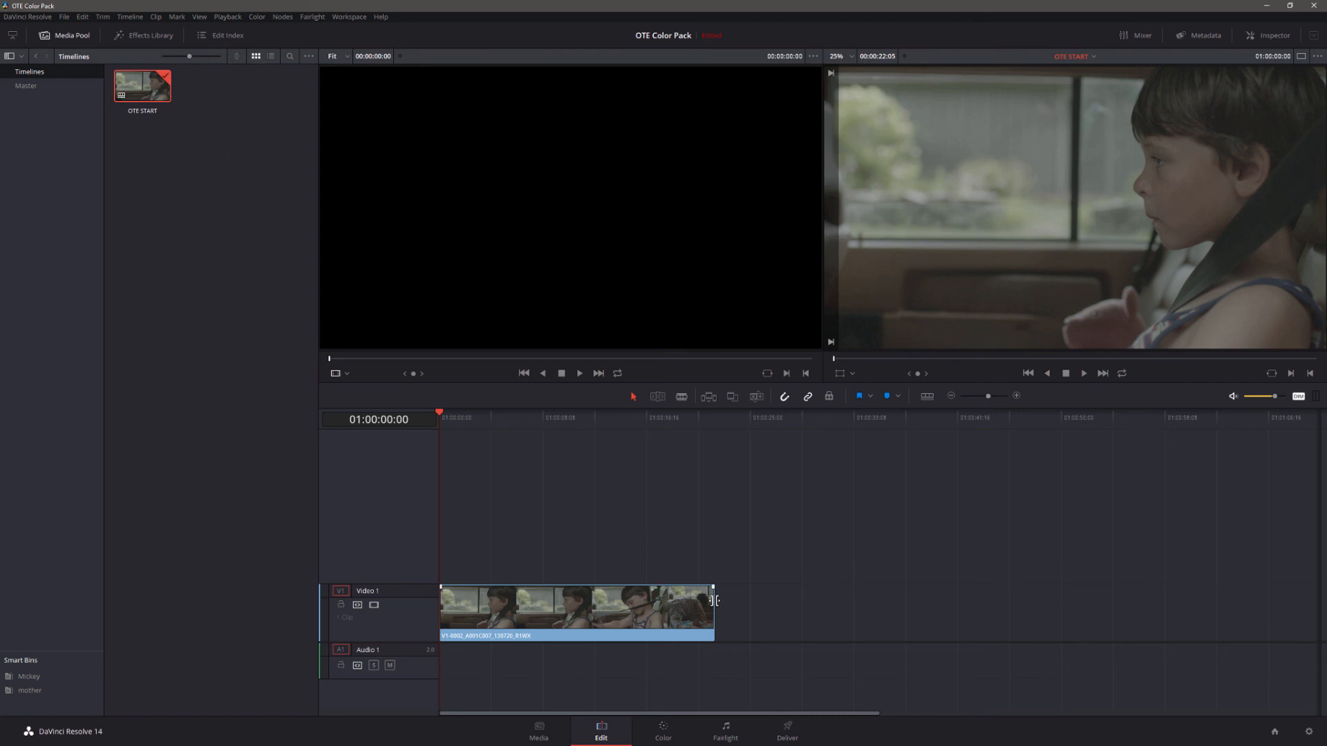
{"action": "mouse_move", "coordinate": [713, 599]}
{"action": "left_mouse_down"}
{"action": "mouse_move", "coordinate": [638, 599]}
{"action": "mouse_move", "coordinate": [713, 598]}
{"action": "left_mouse_up"}
- Show the Master bin, enlarge the Smart Bins area up to the bin list, and toggle the media pool between half and full height
{"action": "left_click", "coordinate": [31, 87]}
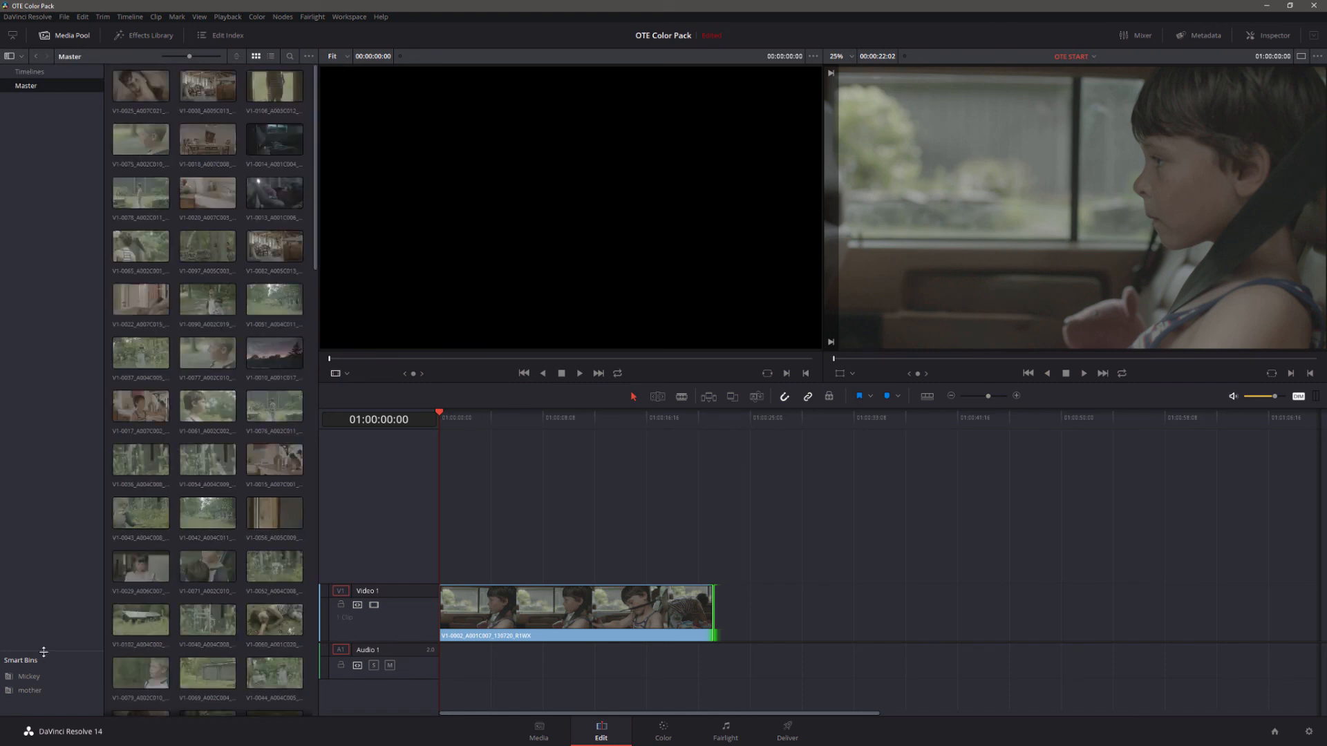
{"action": "left_click_drag", "start_coordinate": [43, 652], "coordinate": [70, 145]}
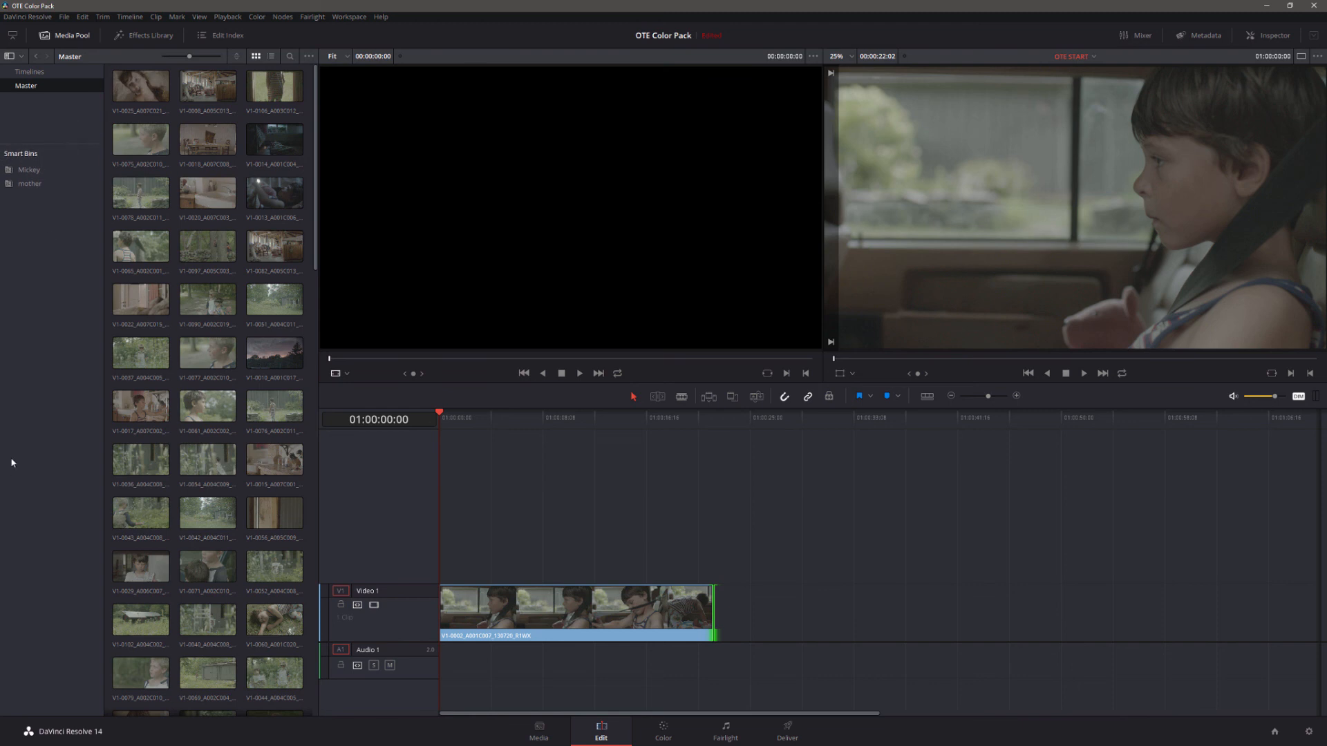
{"action": "left_click", "coordinate": [12, 37]}
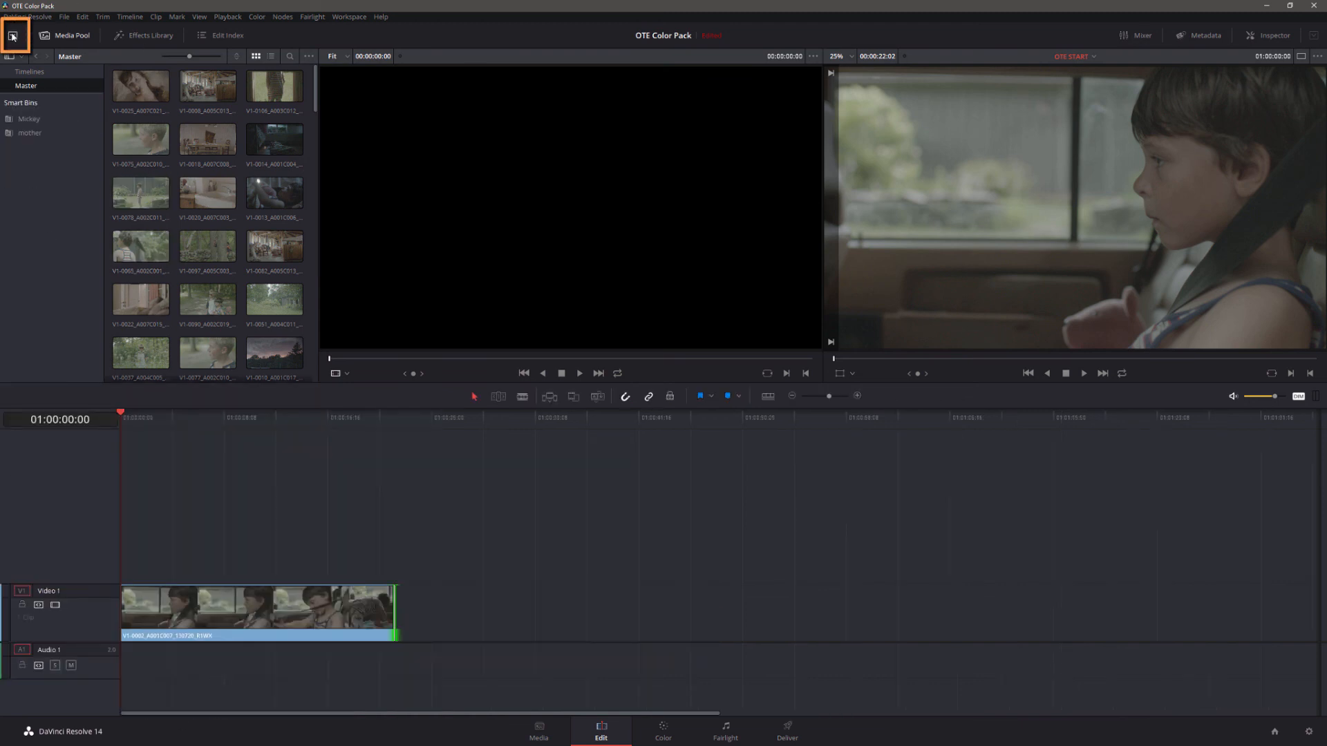
{"action": "left_click", "coordinate": [12, 37]}
{"action": "left_click", "coordinate": [12, 37]}
{"action": "left_click", "coordinate": [12, 37]}
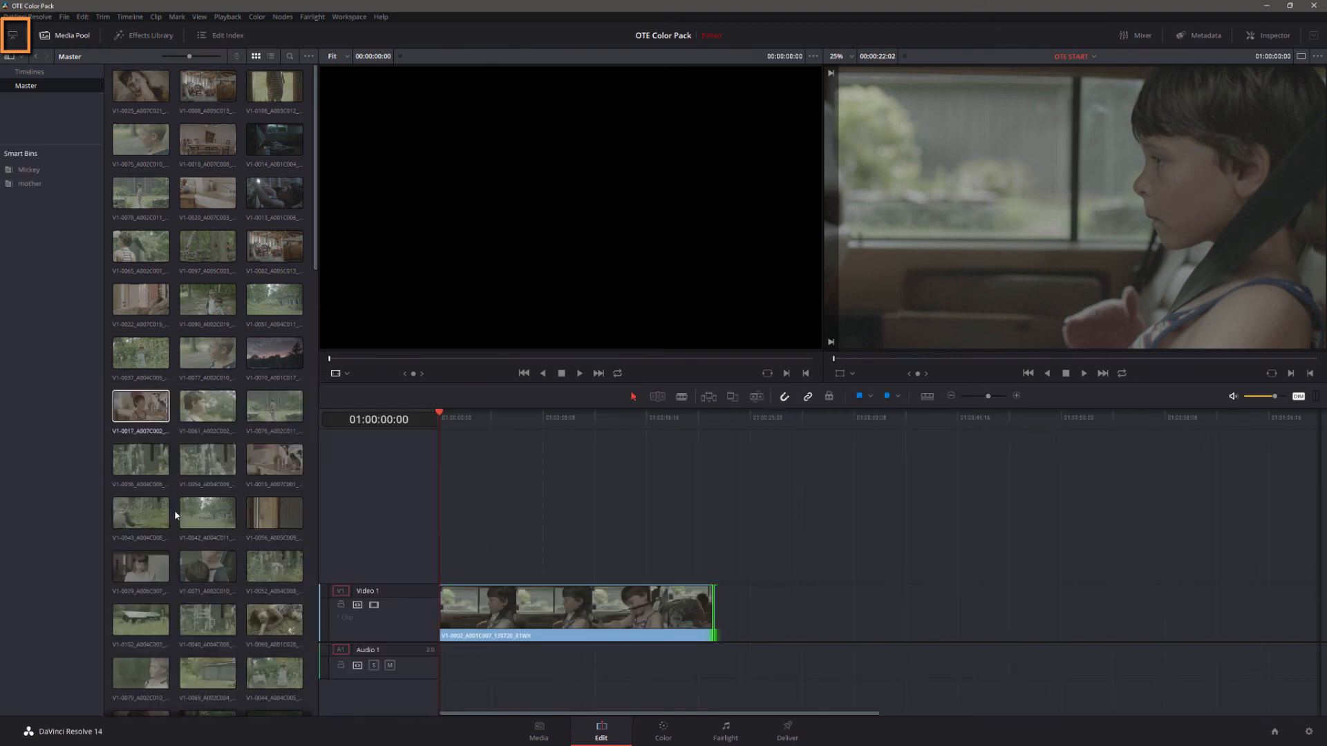